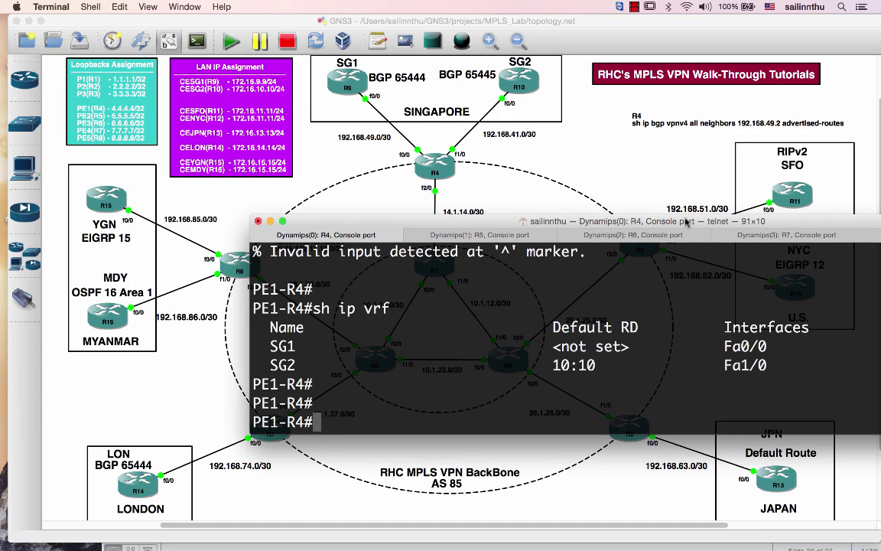
Step: On PE1-R4, enter VRF SG1 configuration and set route distinguisher 9:9
{"action": "left_click_drag", "start_coordinate": [321, 222], "coordinate": [433, 228]}
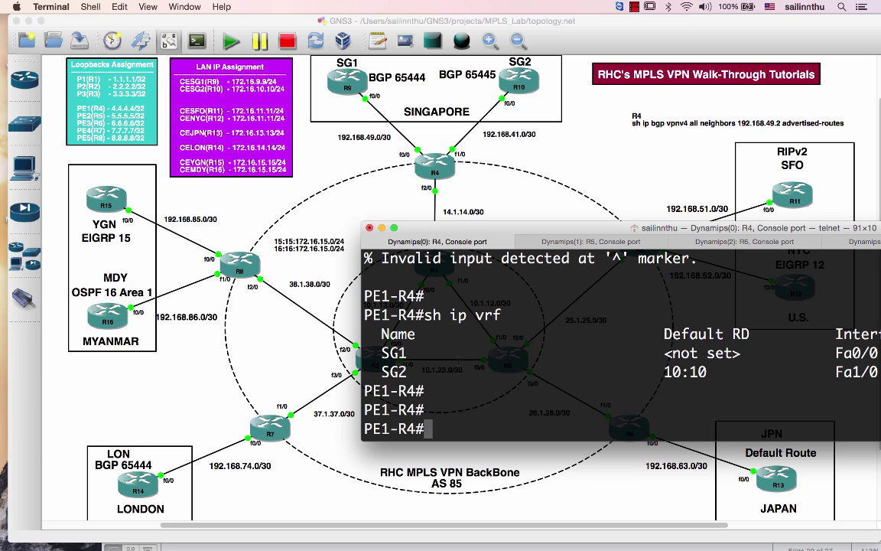
{"action": "left_click_drag", "start_coordinate": [401, 228], "coordinate": [334, 231]}
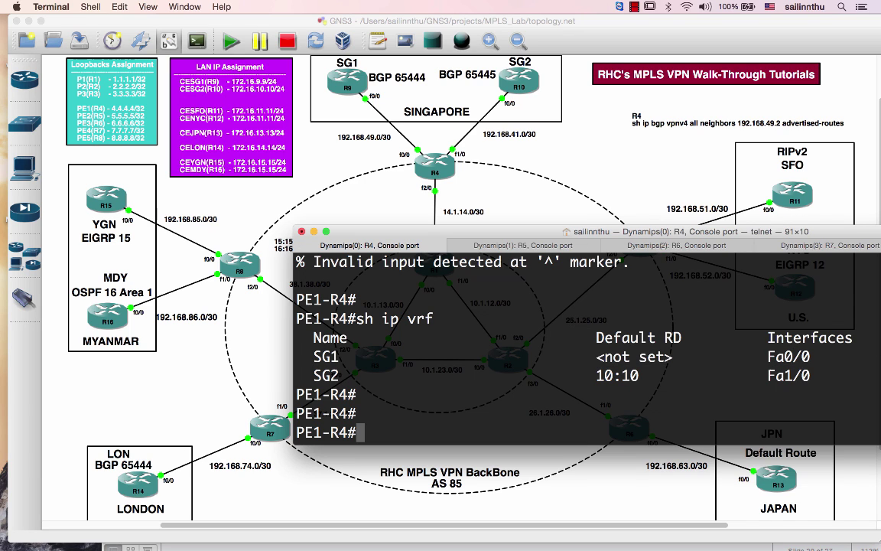
{"action": "type", "text": "conf t"}
{"action": "key", "text": "Return"}
{"action": "type", "text": "ip vrf SG"}
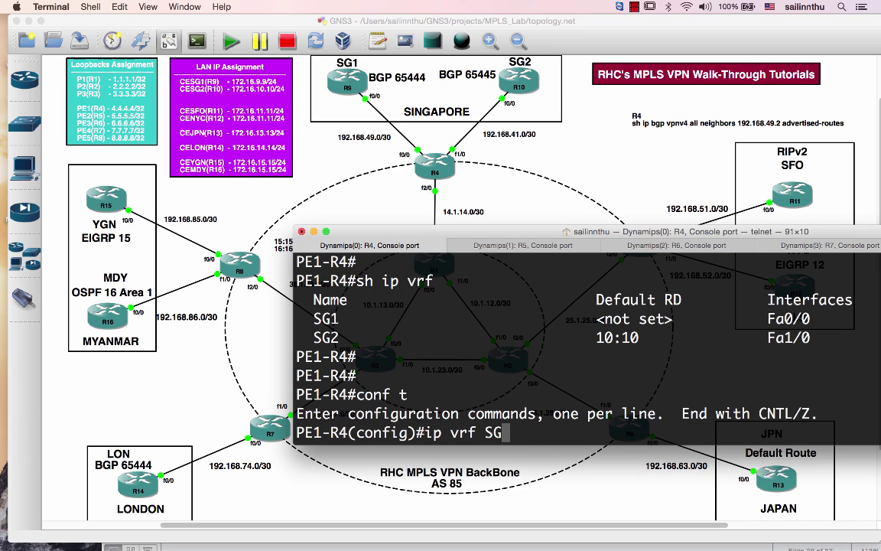
{"action": "type", "text": "1"}
{"action": "key", "text": "Return"}
{"action": "type", "text": "rd 9"}
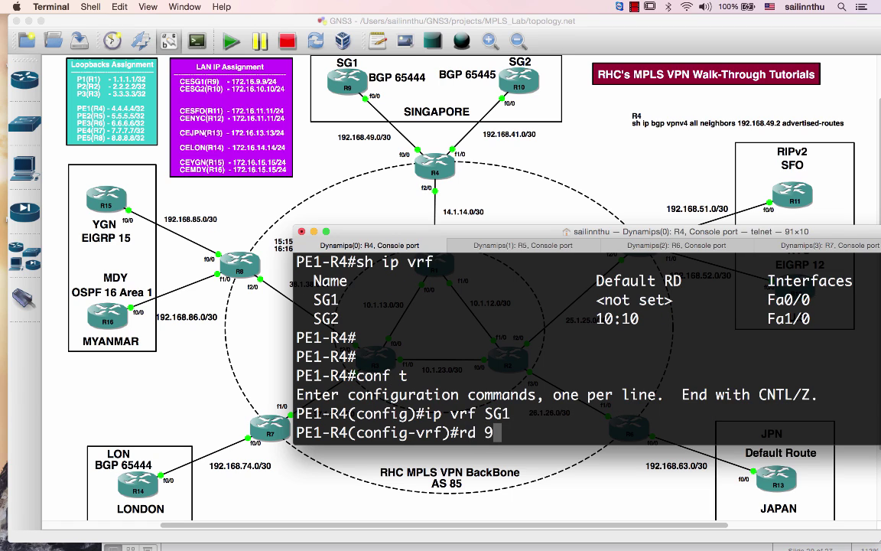
{"action": "type", "text": ":9"}
{"action": "key", "text": "Return"}
{"action": "key", "text": "Return"}
{"action": "key", "text": "Return"}
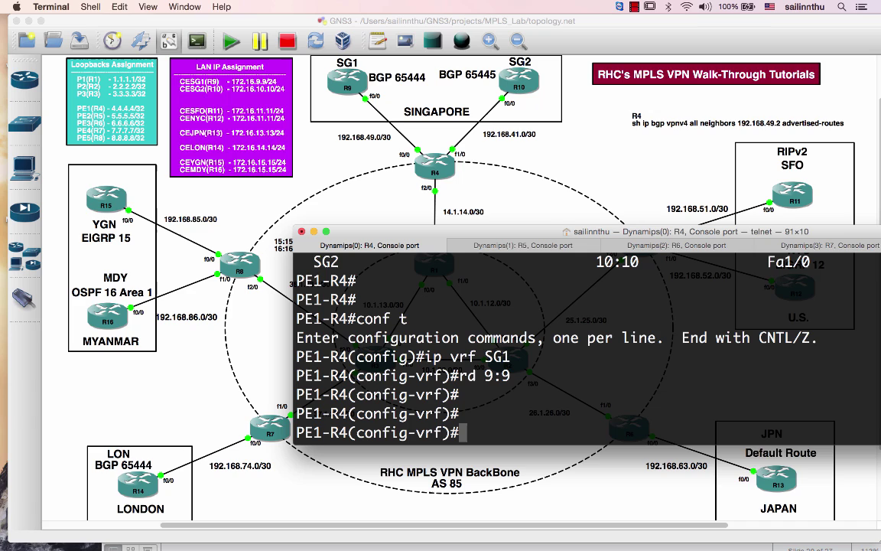
Step: Set VRF SG1's export route target to 99:99
{"action": "type", "text": "e"}
{"action": "key", "text": "BackSpace"}
{"action": "type", "text": "rou"}
{"action": "key", "text": "Tab"}
{"action": "type", "text": "ex"}
{"action": "key", "text": "Tab"}
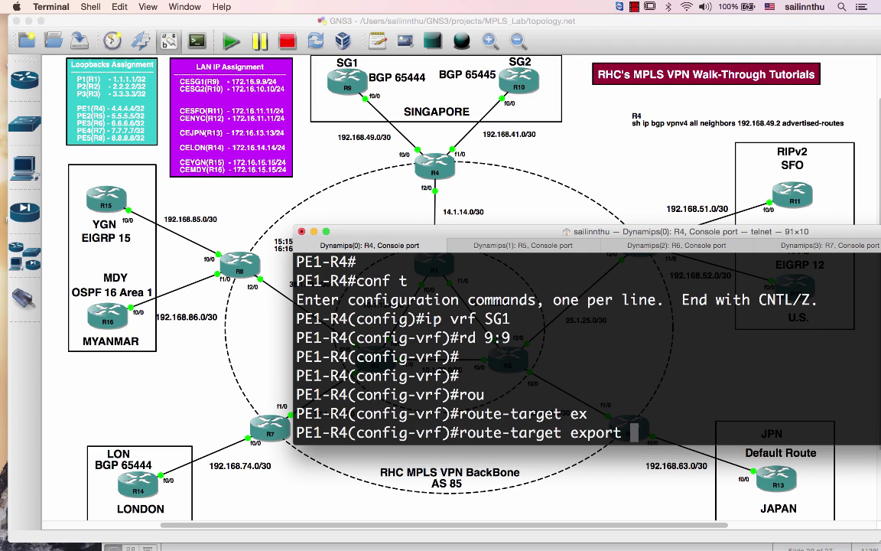
{"action": "type", "text": "9"}
{"action": "type", "text": "9:99"}
{"action": "key", "text": "Return"}
Step: Set VRF SG1's import route target to 4:4
{"action": "type", "text": "rou"}
{"action": "key", "text": "Tab"}
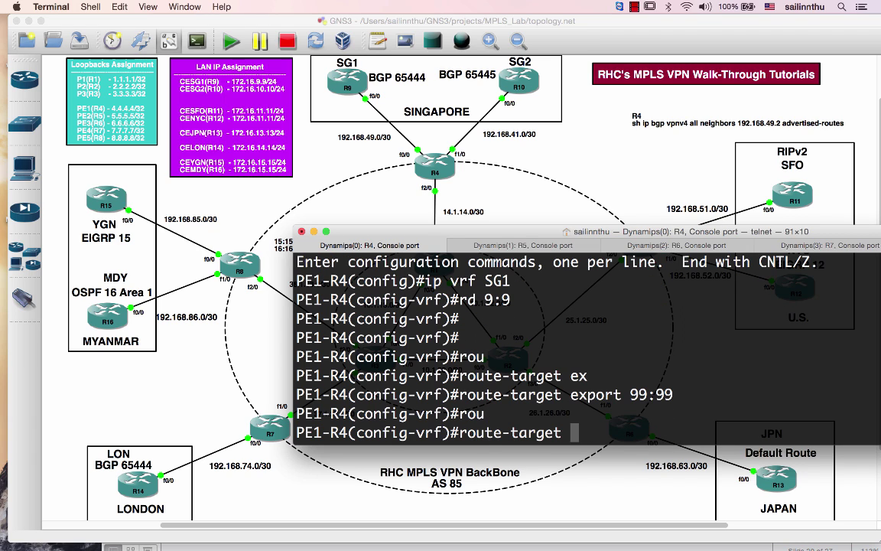
{"action": "type", "text": "im"}
{"action": "key", "text": "Tab"}
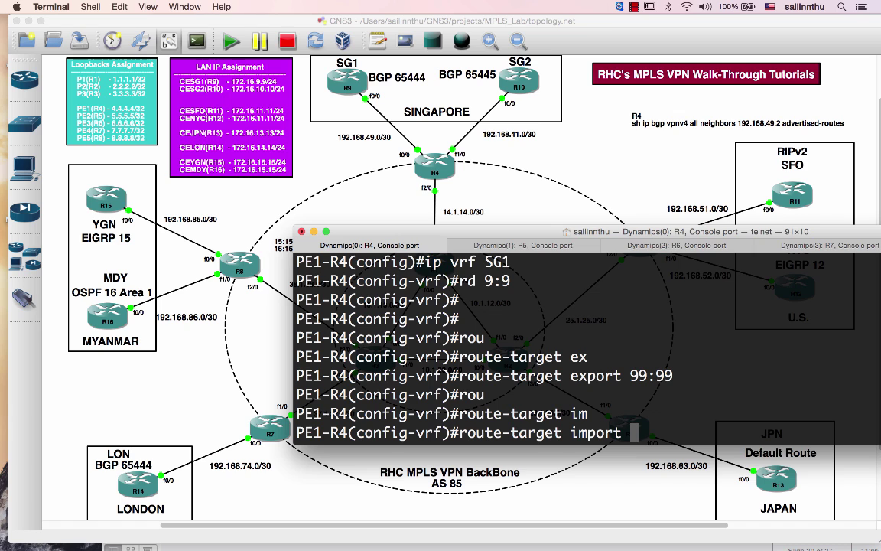
{"action": "type", "text": "4:4"}
{"action": "key", "text": "Return"}
{"action": "key", "text": "Return"}
{"action": "key", "text": "Return"}
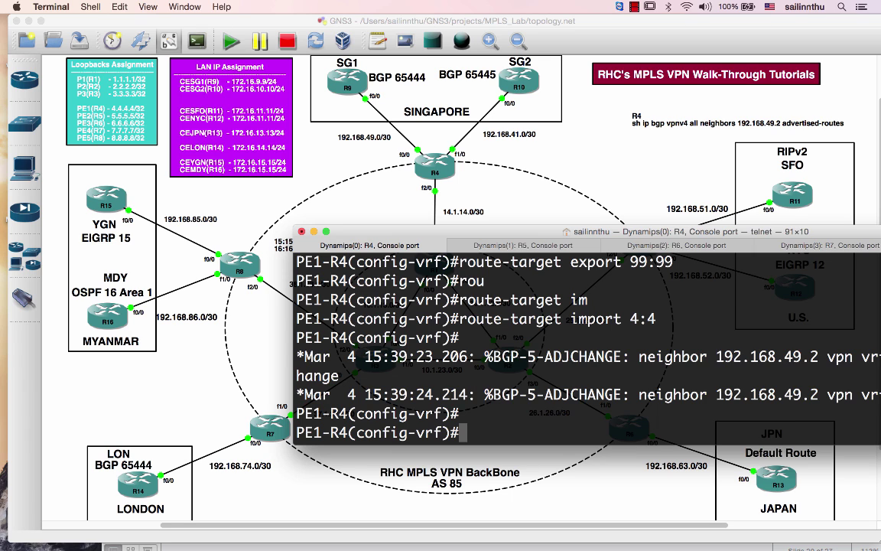
Step: On the PE4-R7 console, add import route target 99:99 to VRF LON
{"action": "key", "text": "super+shift+bracketright"}
{"action": "key", "text": "super+shift+bracketright"}
{"action": "key", "text": "super+shift+bracketright"}
{"action": "type", "text": "conf t"}
{"action": "key", "text": "Return"}
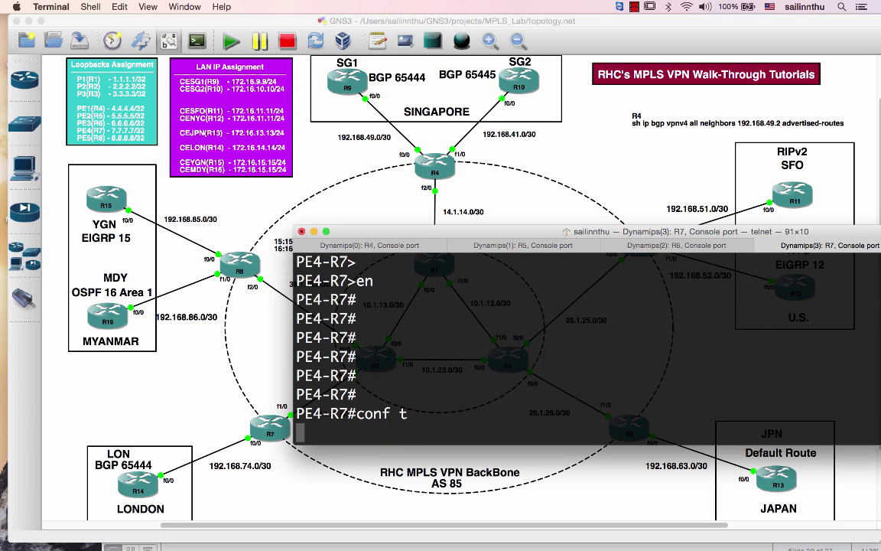
{"action": "type", "text": "ip vrf LON"}
{"action": "key", "text": "Return"}
{"action": "type", "text": "ro"}
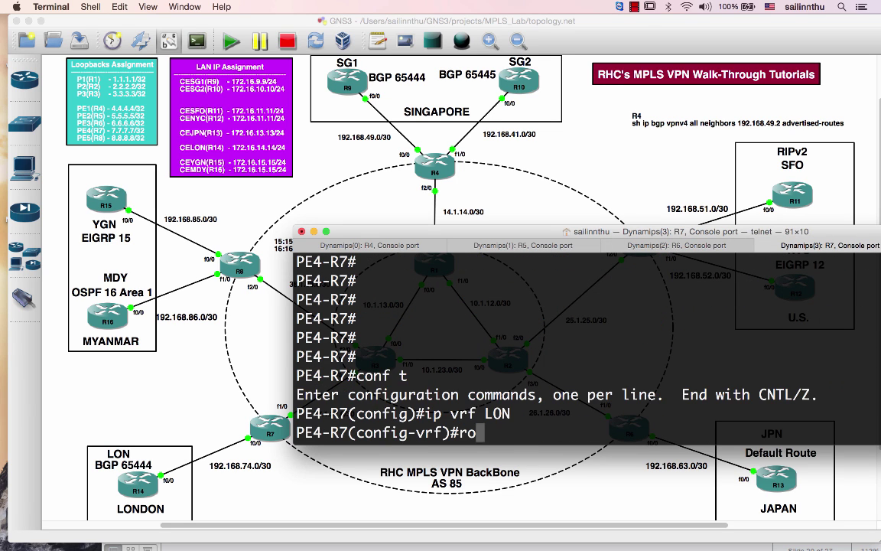
{"action": "type", "text": "u"}
{"action": "key", "text": "Tab"}
{"action": "type", "text": "im"}
{"action": "key", "text": "Tab"}
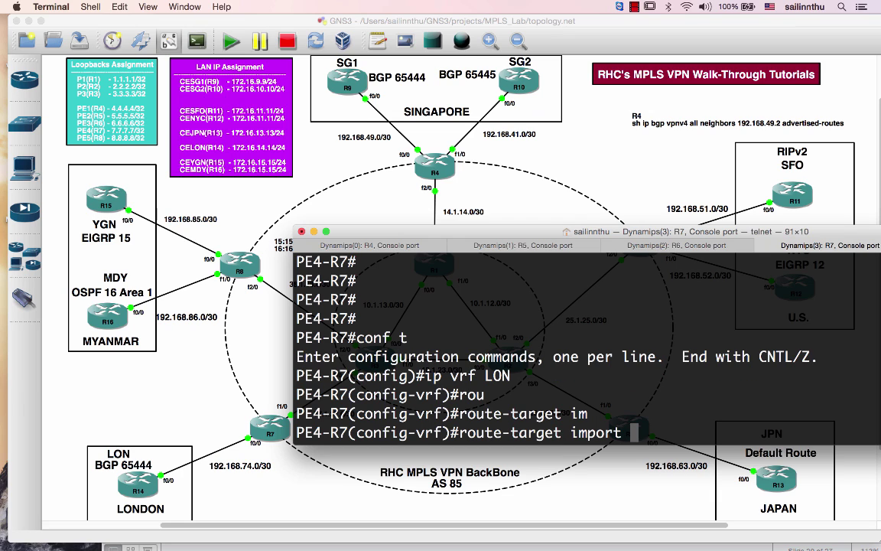
{"action": "type", "text": "99:99"}
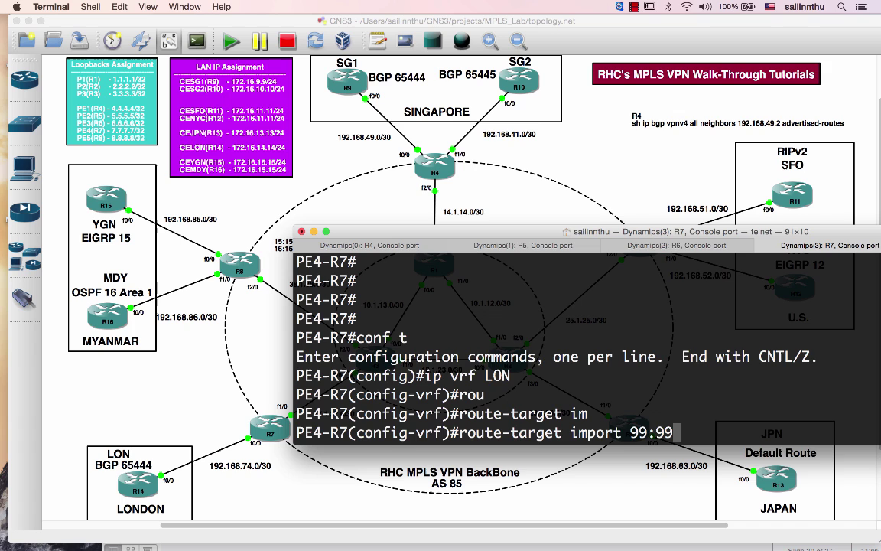
{"action": "key", "text": "Return"}
Step: Exit configuration mode on R7 and wait for the LDP neighbor 3.3.3.3 logs
{"action": "key", "text": "Return"}
{"action": "type", "text": "end"}
{"action": "key", "text": "Return"}
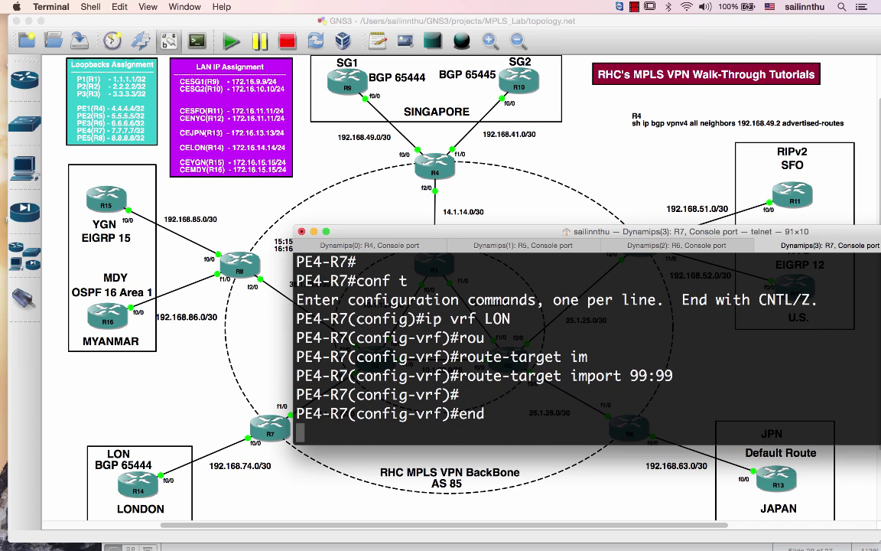
{"action": "key", "text": "Return"}
{"action": "key", "text": "Return"}
{"action": "key", "text": "Return"}
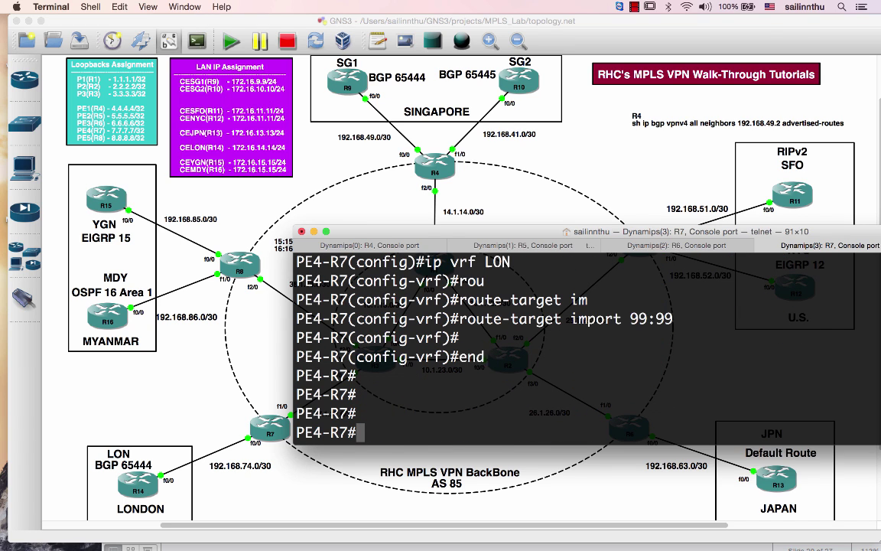
{"action": "key", "text": "Return"}
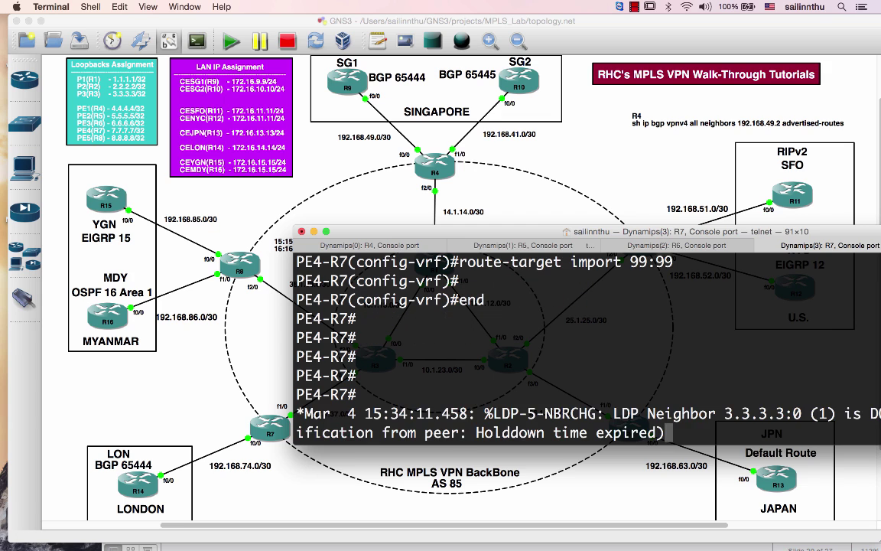
{"action": "key", "text": "Return"}
{"action": "key", "text": "Return"}
{"action": "key", "text": "Return"}
{"action": "key", "text": "Return"}
{"action": "key", "text": "Return"}
{"action": "key", "text": "Return"}
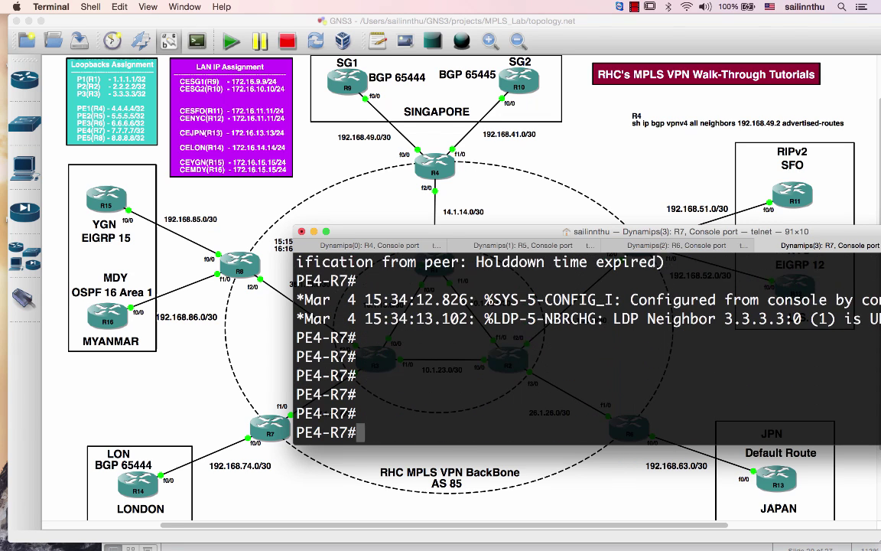
{"action": "key", "text": "Return"}
{"action": "key", "text": "Return"}
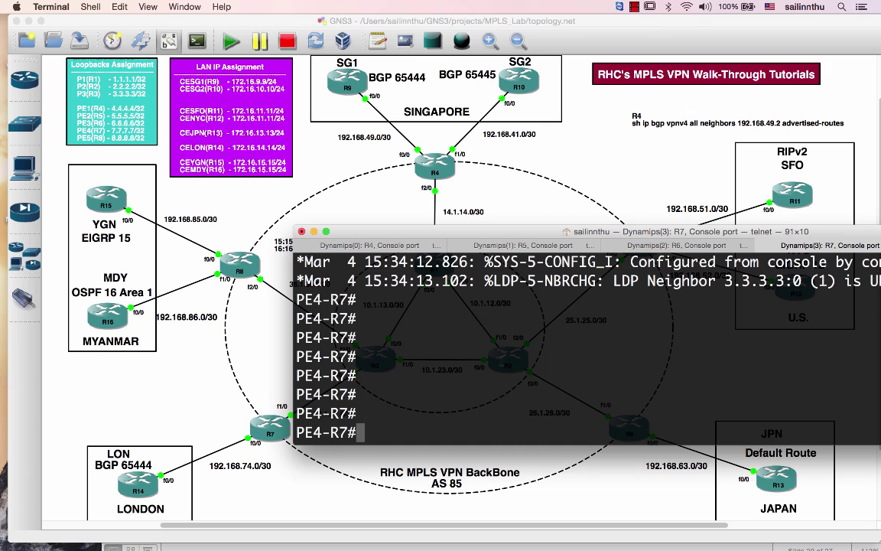
Step: Return to the PE1-R4 console and exit configuration mode
{"action": "key", "text": "super+shift+bracketright"}
{"action": "key", "text": "super+shift+bracketright"}
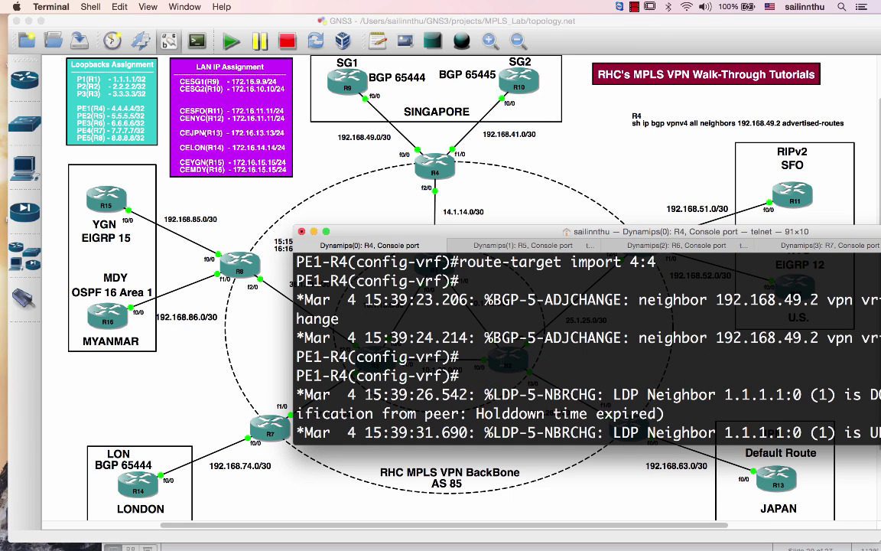
{"action": "key", "text": "Return"}
{"action": "key", "text": "Return"}
{"action": "key", "text": "Return"}
{"action": "key", "text": "Return"}
{"action": "key", "text": "Return"}
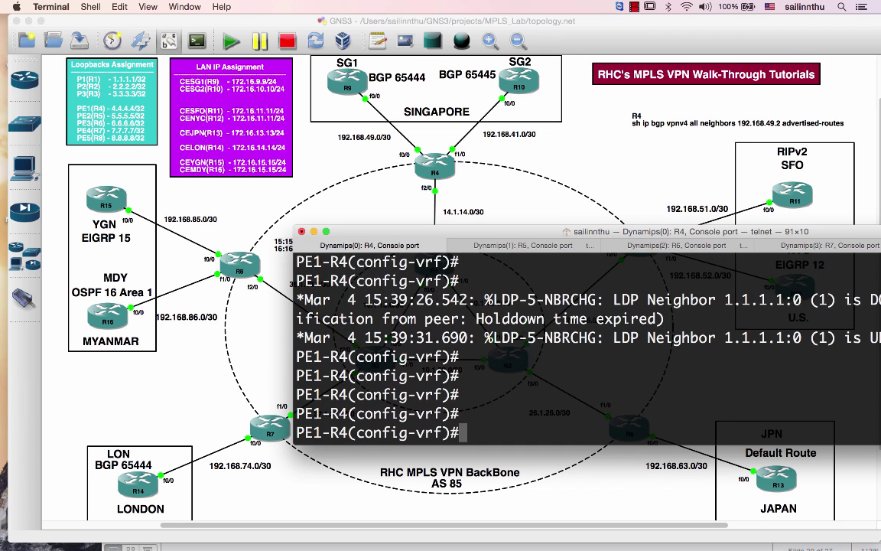
{"action": "key", "text": "Return"}
{"action": "key", "text": "Return"}
{"action": "type", "text": "end"}
{"action": "key", "text": "Return"}
{"action": "key", "text": "Return"}
{"action": "key", "text": "Return"}
{"action": "key", "text": "Return"}
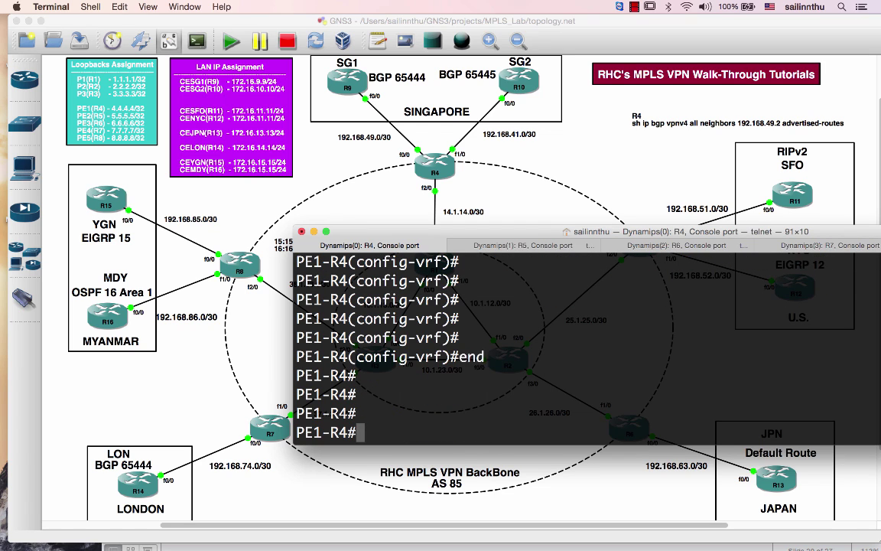
{"action": "key", "text": "Return"}
{"action": "key", "text": "Return"}
{"action": "key", "text": "Return"}
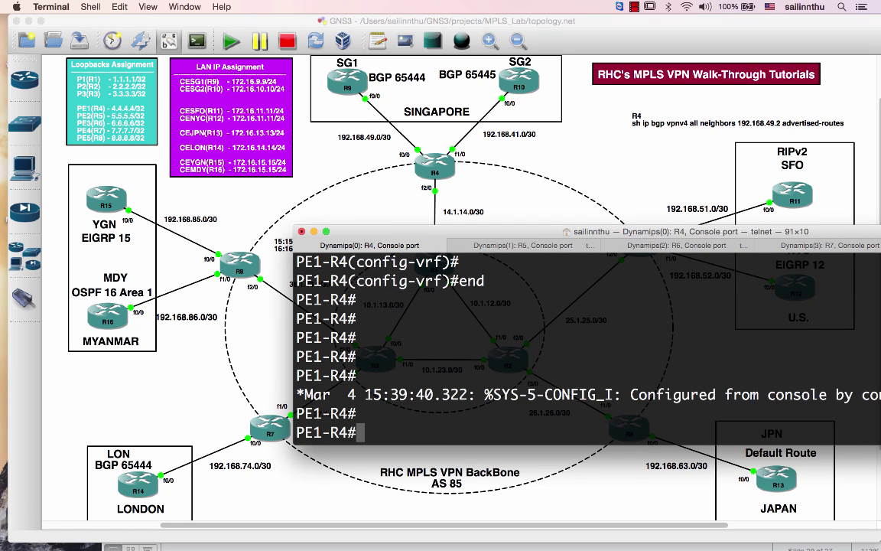
Step: Show the VPNv4 BGP summary and highlight neighbor 192.168.49.2 with one prefix
{"action": "type", "text": "sh ip bgp vpn"}
{"action": "key", "text": "Tab"}
{"action": "type", "text": "al"}
{"action": "key", "text": "Tab"}
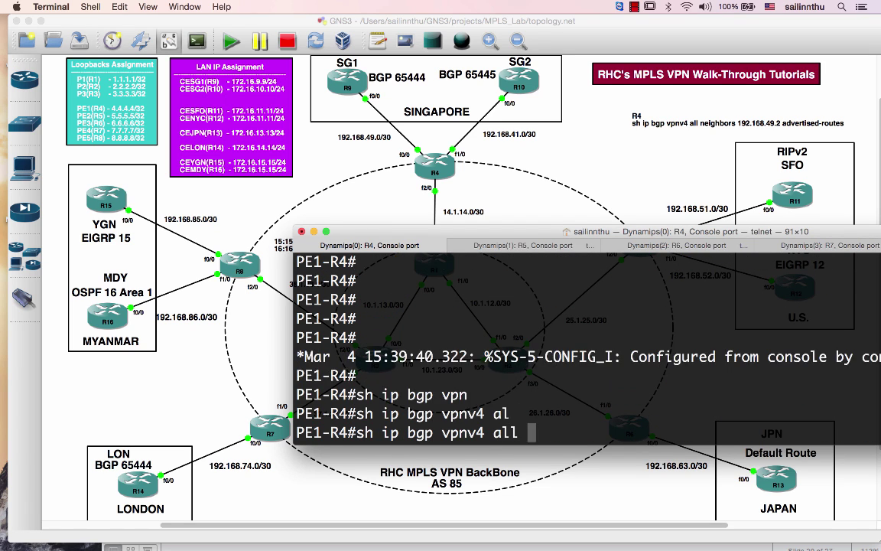
{"action": "type", "text": "su"}
{"action": "key", "text": "Tab"}
{"action": "key", "text": "Return"}
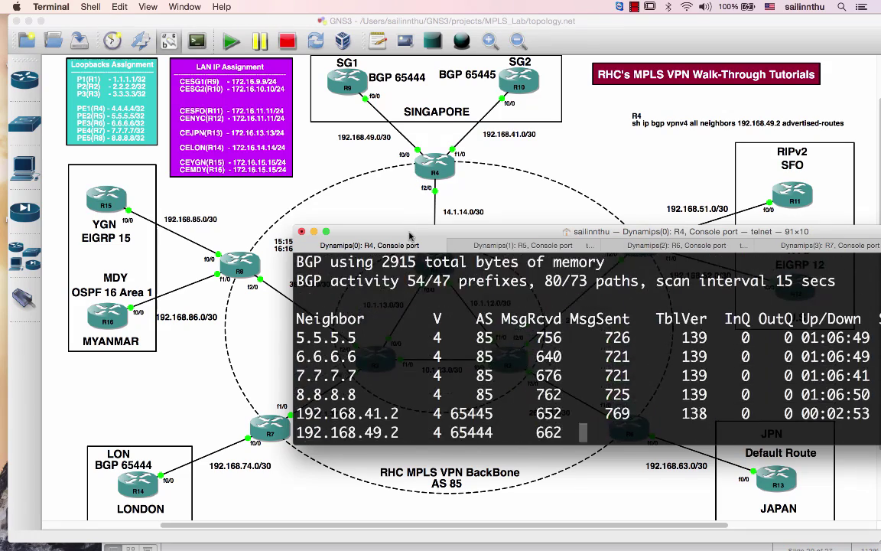
{"action": "left_click_drag", "start_coordinate": [412, 245], "coordinate": [328, 189]}
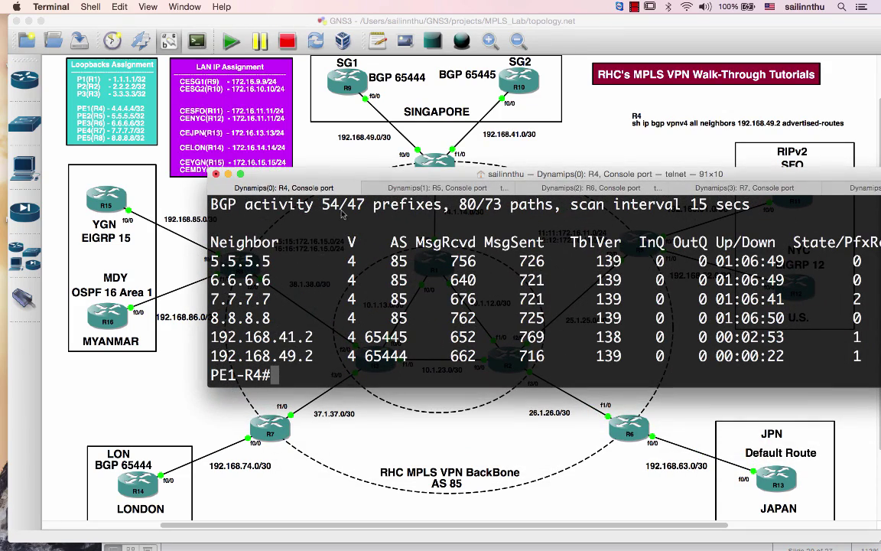
{"action": "left_click_drag", "start_coordinate": [269, 356], "coordinate": [862, 356]}
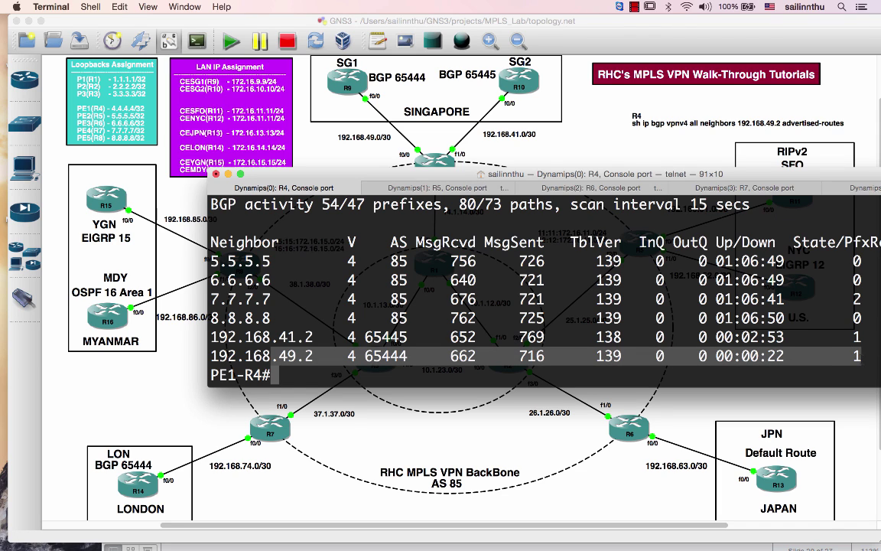
Step: Show R4's VRF SG1 routing table and highlight the 172.16.0.0 entry
{"action": "type", "text": "sh i"}
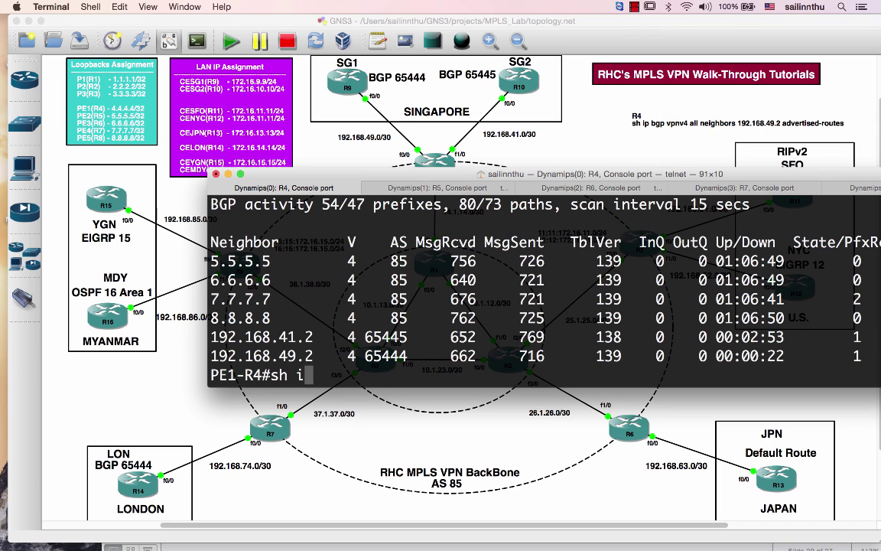
{"action": "type", "text": "p out"}
{"action": "key", "text": "BackSpace"}
{"action": "key", "text": "BackSpace"}
{"action": "type", "text": "ute"}
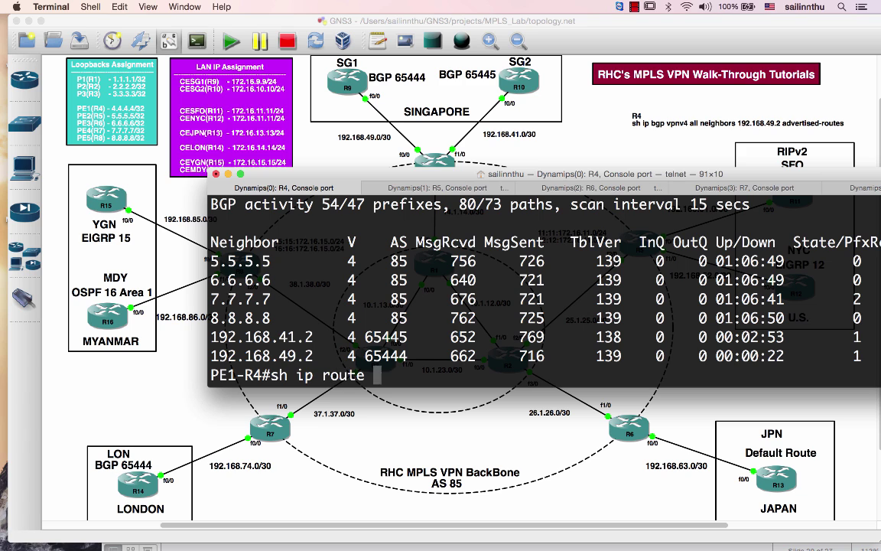
{"action": "type", "text": " vrf SG1"}
{"action": "key", "text": "Return"}
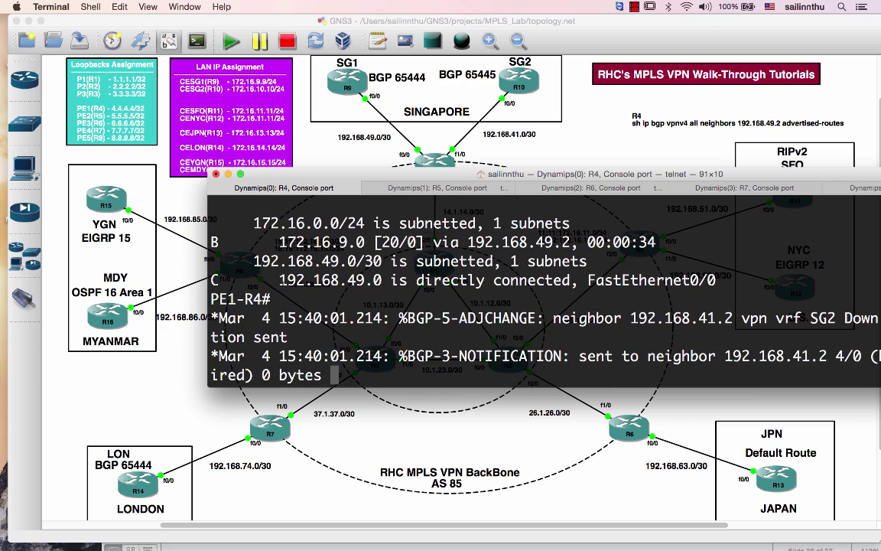
{"action": "right_click", "coordinate": [257, 212]}
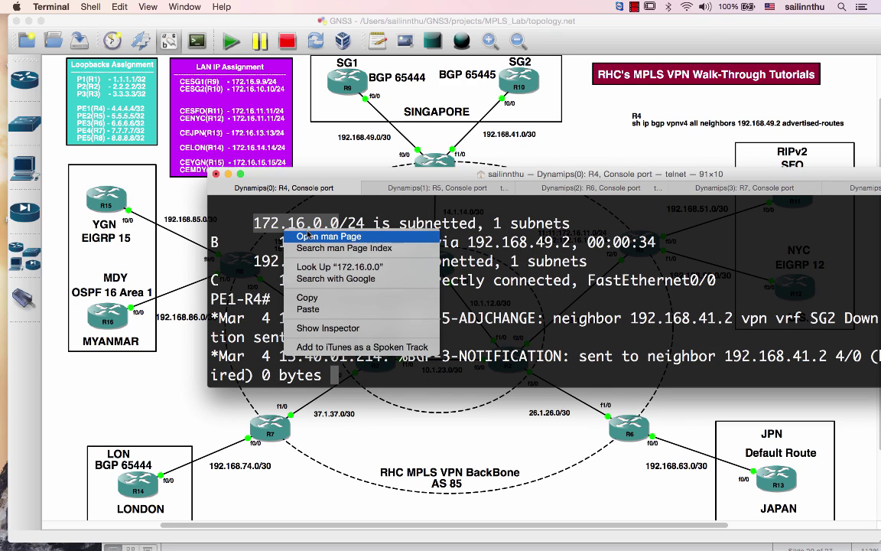
{"action": "left_click", "coordinate": [232, 212]}
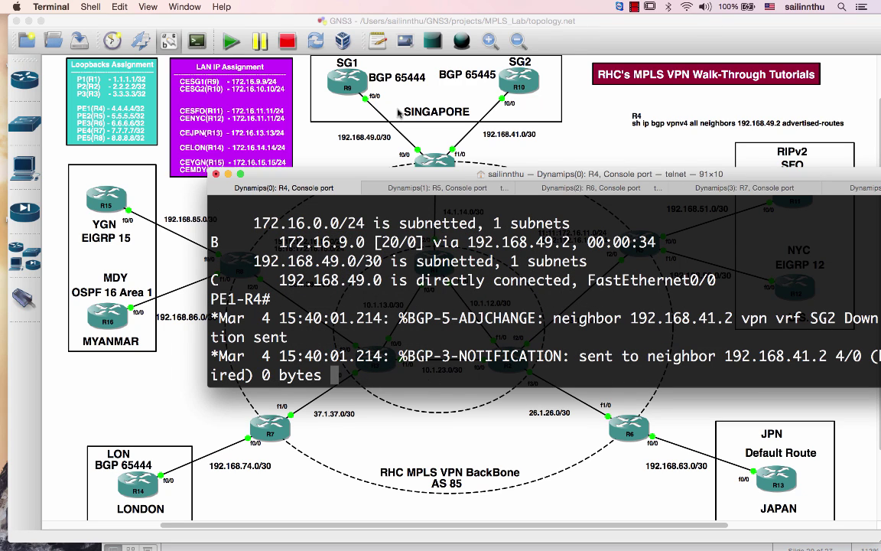
Step: Page through R4's running-config in a taller console, highlighting the VRF SG1 address-family
{"action": "key", "text": "Return"}
{"action": "key", "text": "Return"}
{"action": "key", "text": "Return"}
{"action": "type", "text": "sho ru"}
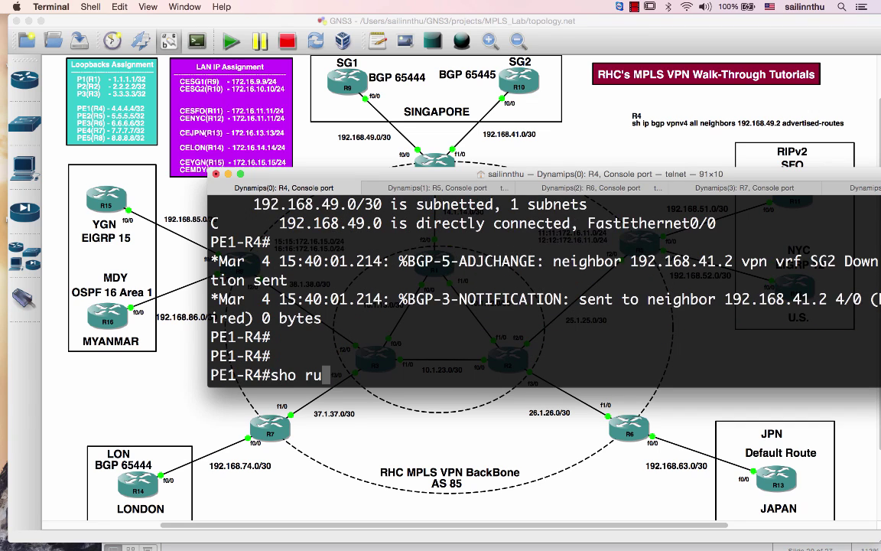
{"action": "type", "text": "n"}
{"action": "key", "text": "Tab"}
{"action": "key", "text": "Return"}
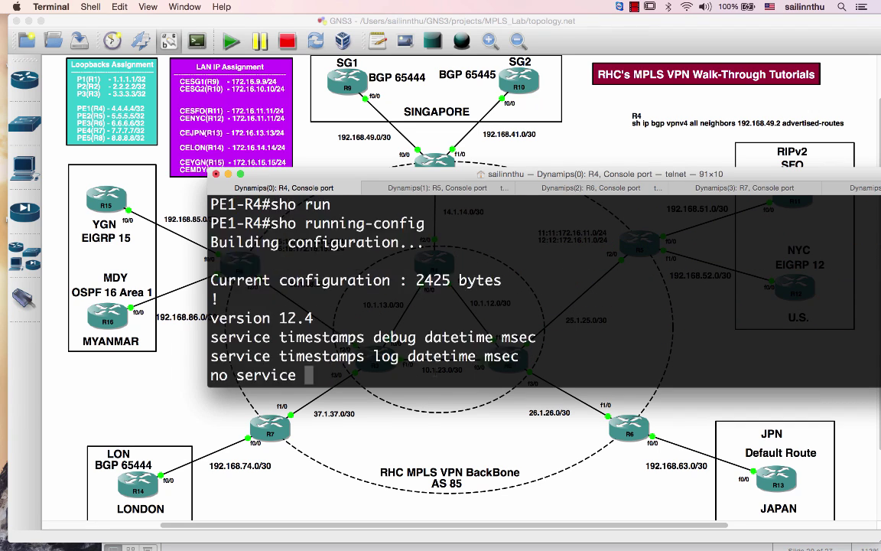
{"action": "key", "text": "space"}
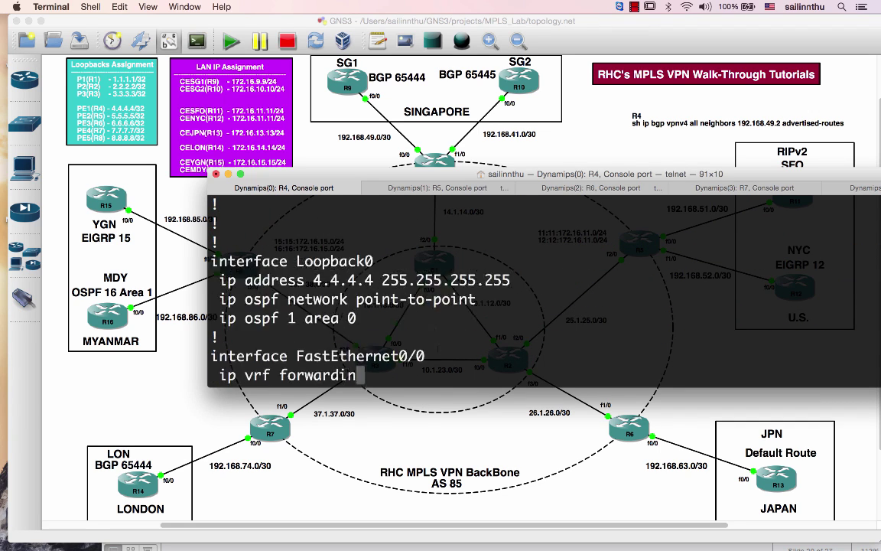
{"action": "key", "text": "space"}
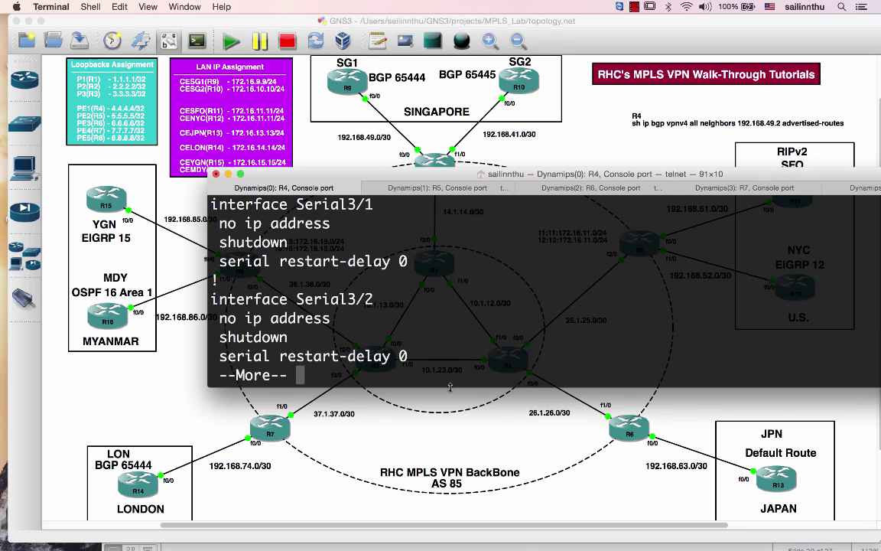
{"action": "left_click_drag", "start_coordinate": [450, 387], "coordinate": [450, 539]}
{"action": "key", "text": "space"}
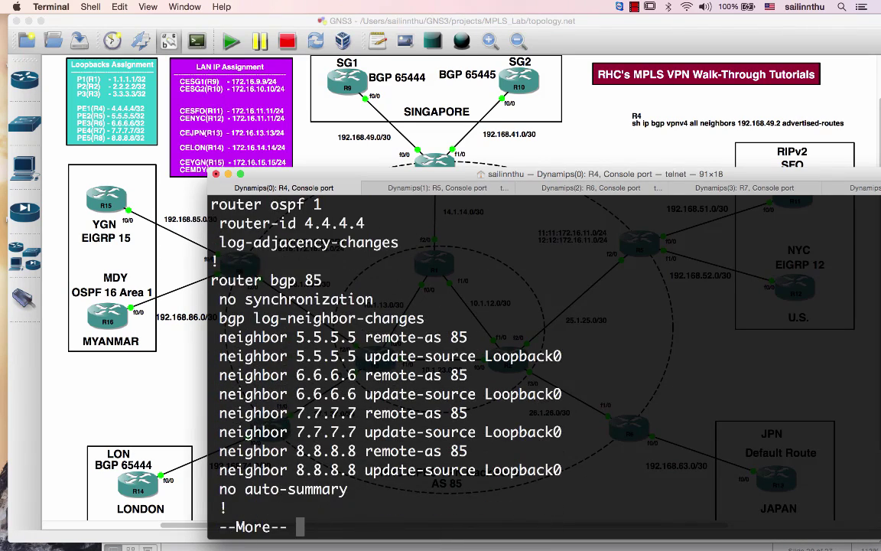
{"action": "key", "text": "space"}
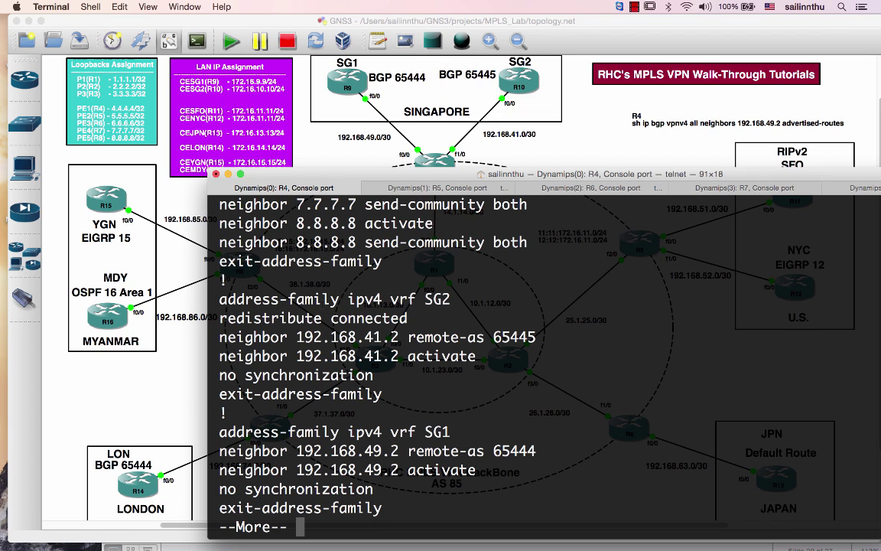
{"action": "left_click_drag", "start_coordinate": [218, 431], "coordinate": [476, 470]}
{"action": "key", "text": "space"}
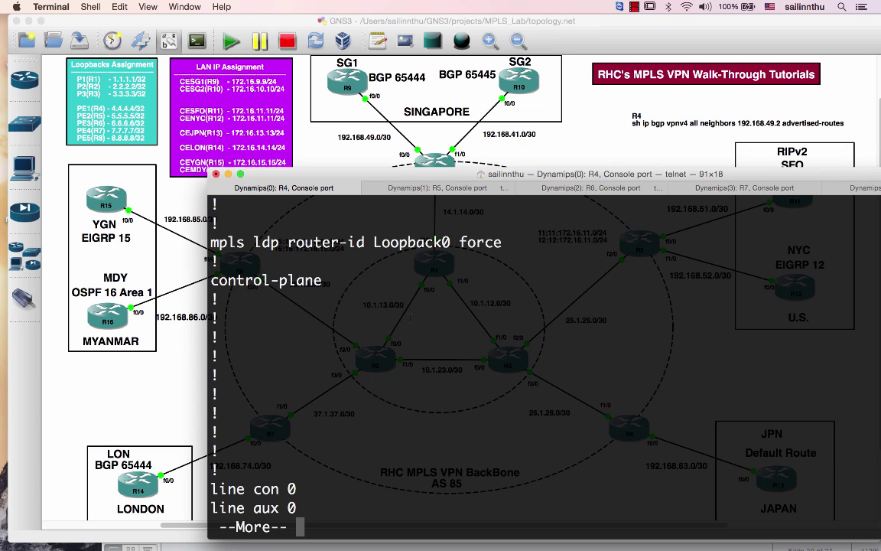
Step: On R4, enter the BGP 85 IPv4 address family for VRF SG1
{"action": "key", "text": "space"}
{"action": "type", "text": "conf t"}
{"action": "key", "text": "Return"}
{"action": "type", "text": "router "}
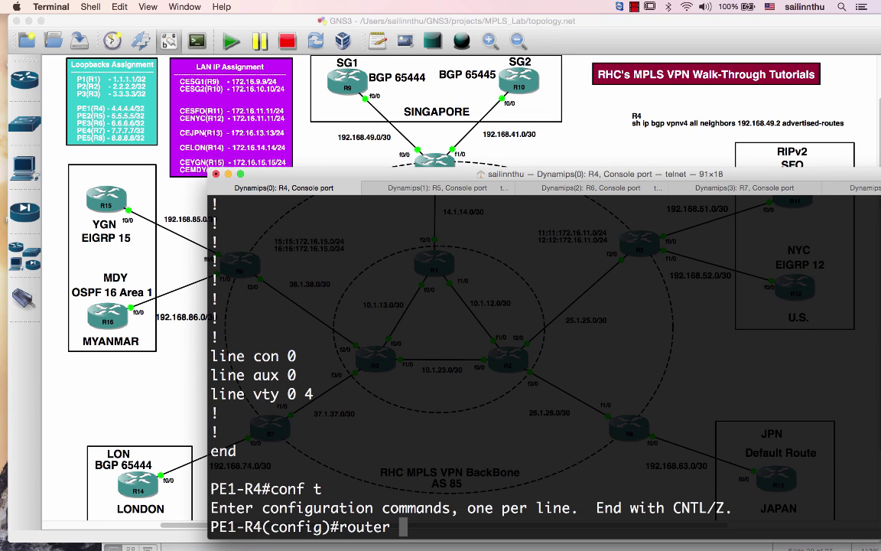
{"action": "type", "text": "bgp 85"}
{"action": "key", "text": "Return"}
{"action": "type", "text": "ad"}
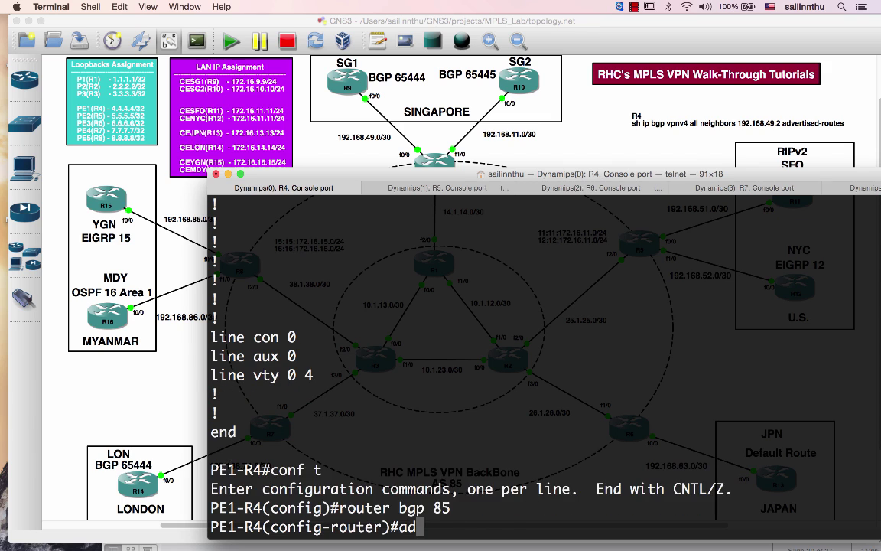
{"action": "key", "text": "Tab"}
{"action": "type", "text": "ipv"}
{"action": "key", "text": "Tab"}
{"action": "type", "text": "4 v"}
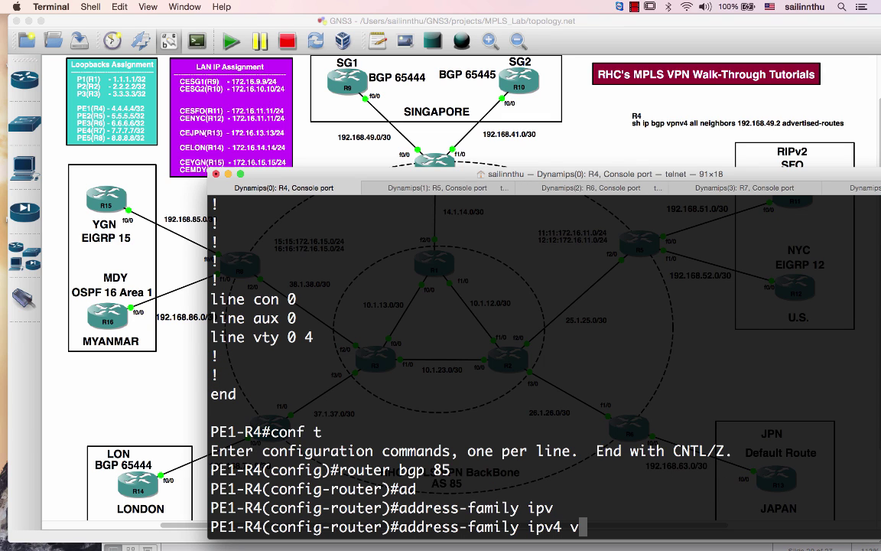
{"action": "type", "text": "r"}
{"action": "key", "text": "Tab"}
{"action": "type", "text": "SG1"}
{"action": "key", "text": "Return"}
Step: Redistribute connected routes there and exit, with the 192.168.41.2 neighbor coming up
{"action": "type", "text": "re"}
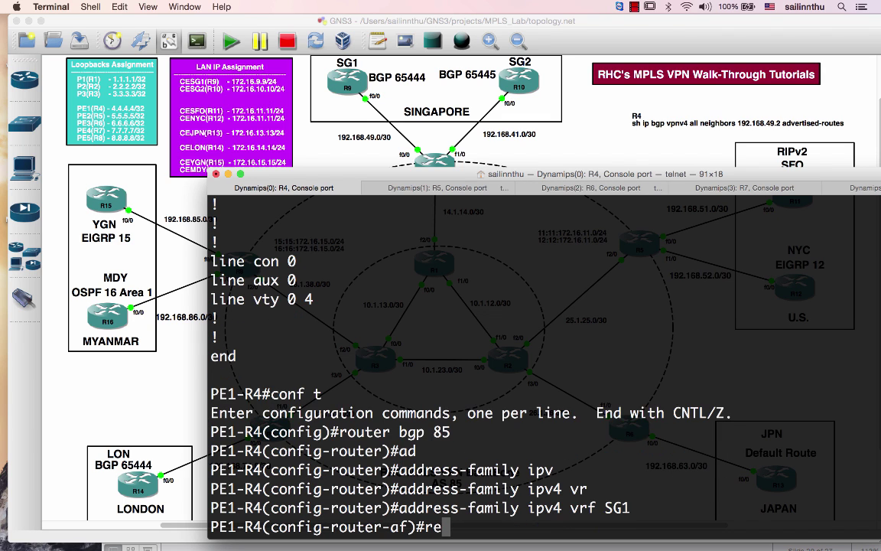
{"action": "key", "text": "Tab"}
{"action": "type", "text": "con"}
{"action": "key", "text": "Tab"}
{"action": "key", "text": "Return"}
{"action": "type", "text": "end"}
{"action": "key", "text": "Return"}
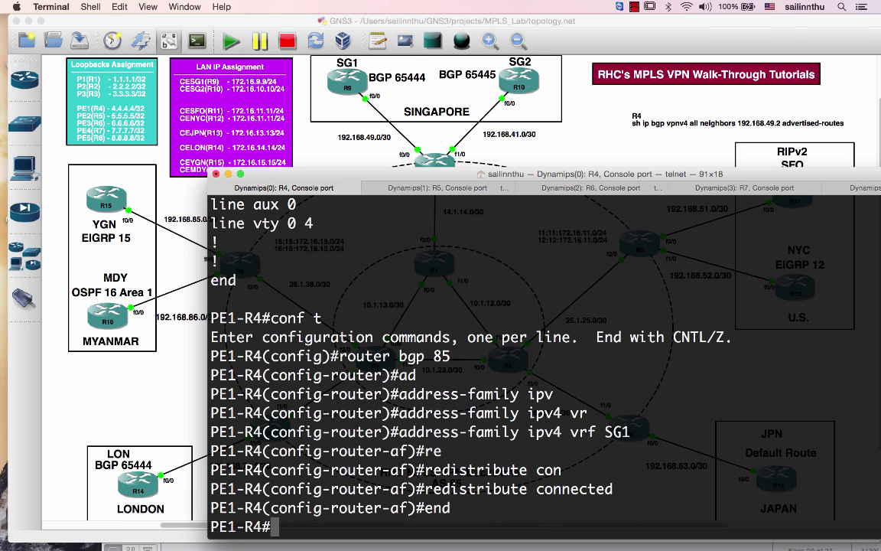
{"action": "key", "text": "Return"}
{"action": "key", "text": "Return"}
{"action": "key", "text": "Return"}
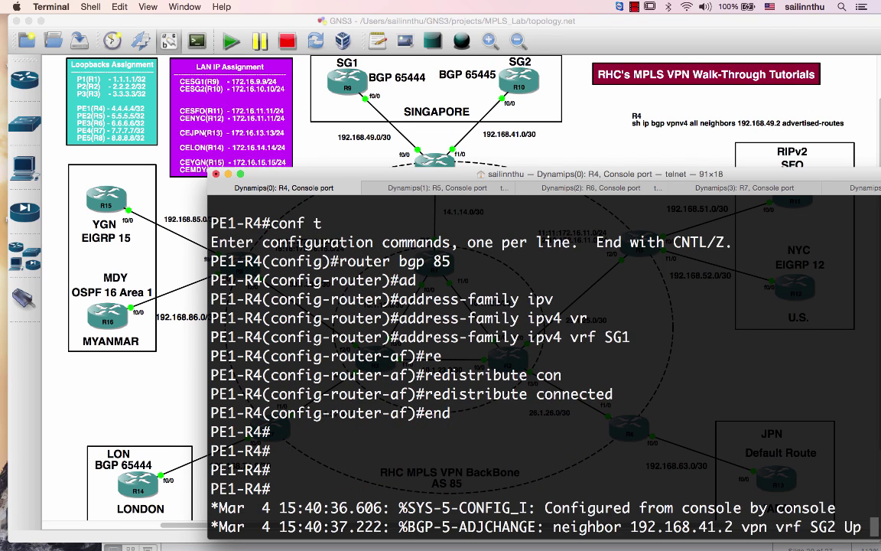
Step: Run 'sh ip bgp vpnv4 all' on R4, showing 172.16.14.0/24 via 7.7.7.7
{"action": "key", "text": "Return"}
{"action": "key", "text": "Return"}
{"action": "key", "text": "Return"}
{"action": "type", "text": "sh"}
{"action": "key", "text": "BackSpace"}
{"action": "key", "text": "BackSpace"}
{"action": "key", "text": "Return"}
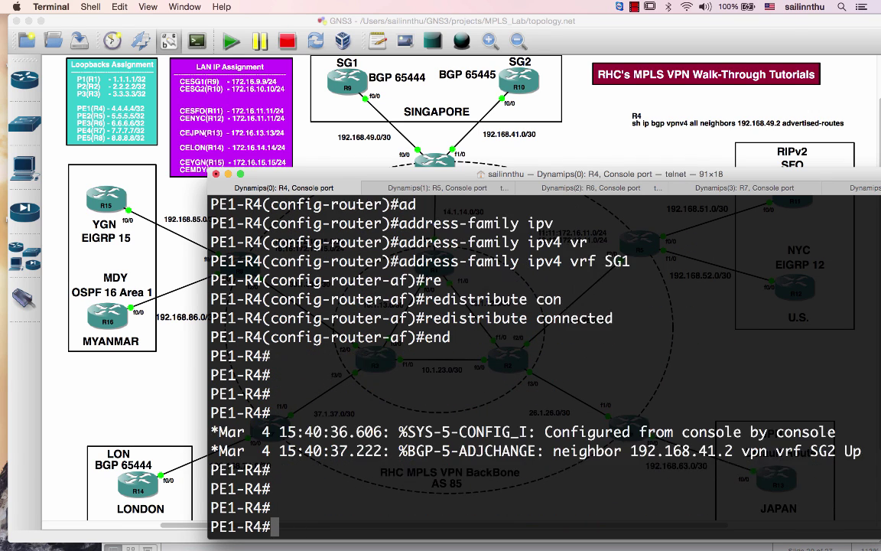
{"action": "key", "text": "Return"}
{"action": "key", "text": "Return"}
{"action": "key", "text": "Return"}
{"action": "key", "text": "Return"}
{"action": "key", "text": "Return"}
{"action": "key", "text": "Return"}
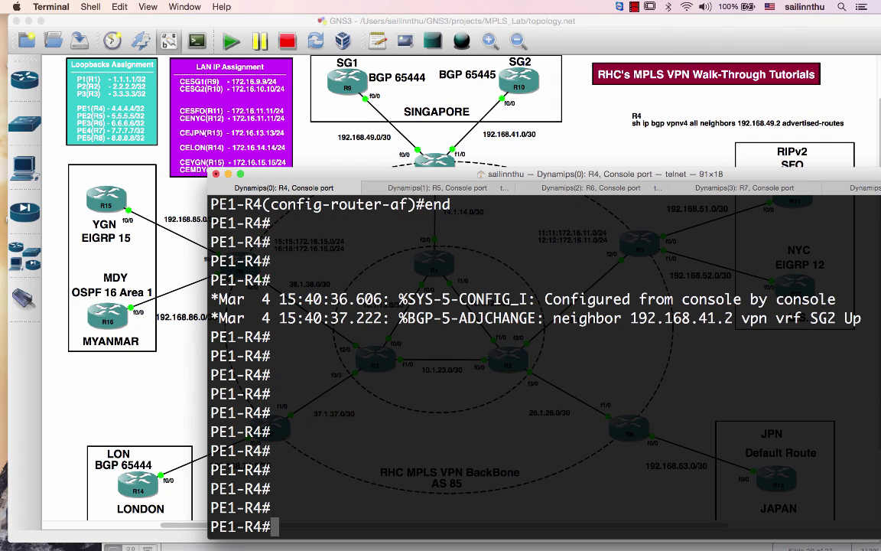
{"action": "type", "text": "sh ip bgp"}
{"action": "key", "text": "BackSpace"}
{"action": "key", "text": "BackSpace"}
{"action": "key", "text": "BackSpace"}
{"action": "key", "text": "BackSpace"}
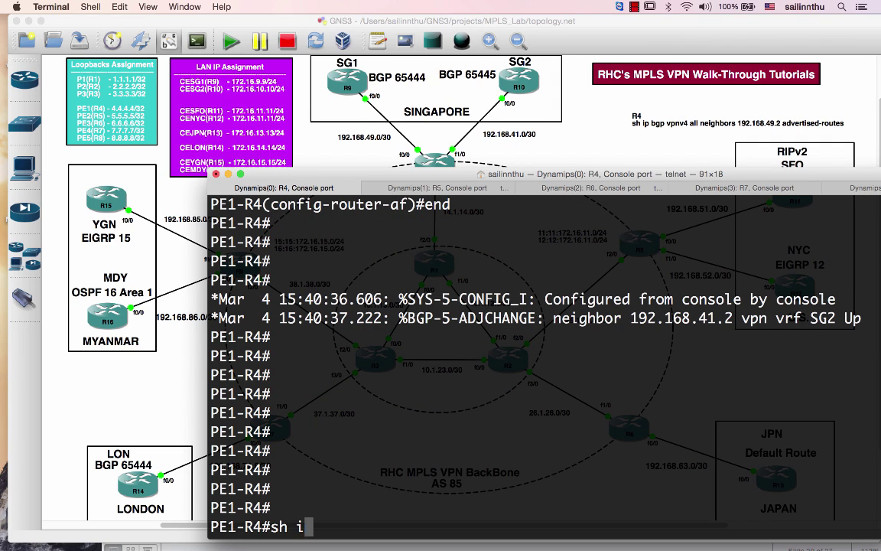
{"action": "key", "text": "BackSpace"}
{"action": "key", "text": "BackSpace"}
{"action": "type", "text": "ip bgp"}
{"action": "key", "text": "Tab"}
{"action": "type", "text": "vpn"}
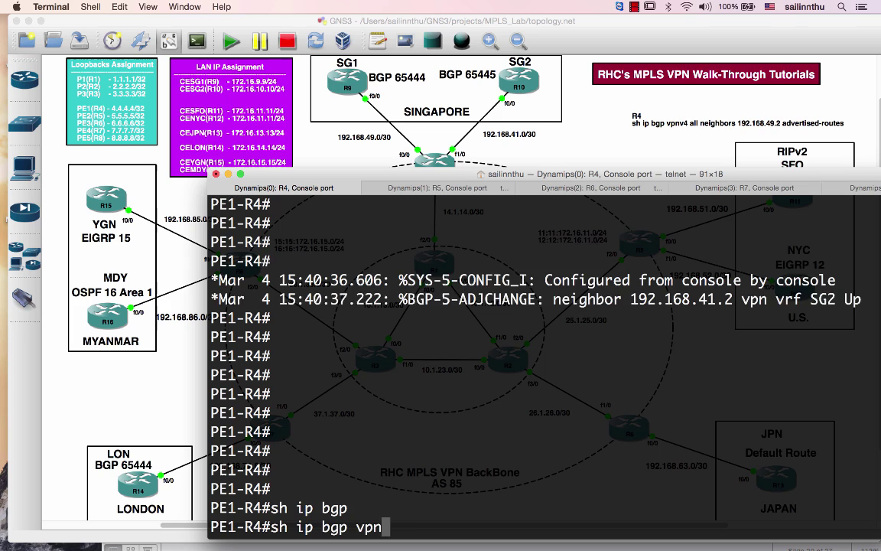
{"action": "key", "text": "Tab"}
{"action": "type", "text": "al"}
{"action": "key", "text": "Return"}
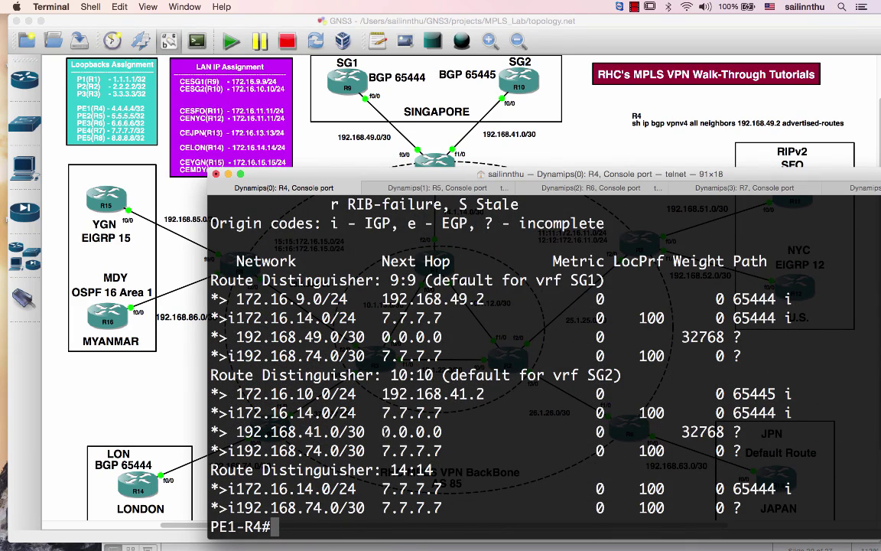
Step: Move the Terminal window aside to reveal the GNS3 topology
{"action": "left_click_drag", "start_coordinate": [343, 180], "coordinate": [441, 88]}
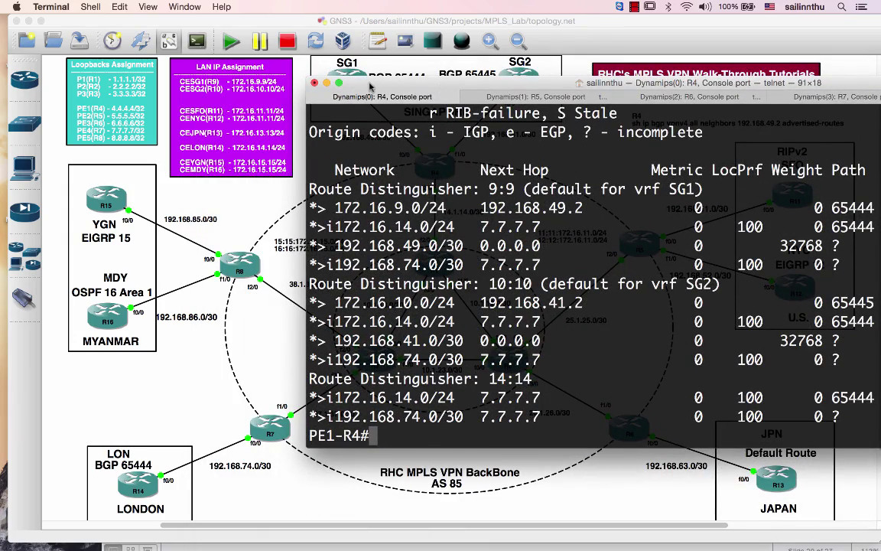
{"action": "mouse_move", "coordinate": [370, 86]}
{"action": "left_mouse_down"}
{"action": "mouse_move", "coordinate": [446, 271]}
{"action": "mouse_move", "coordinate": [368, 227]}
{"action": "mouse_move", "coordinate": [329, 141]}
{"action": "mouse_move", "coordinate": [298, 190]}
{"action": "left_mouse_up"}
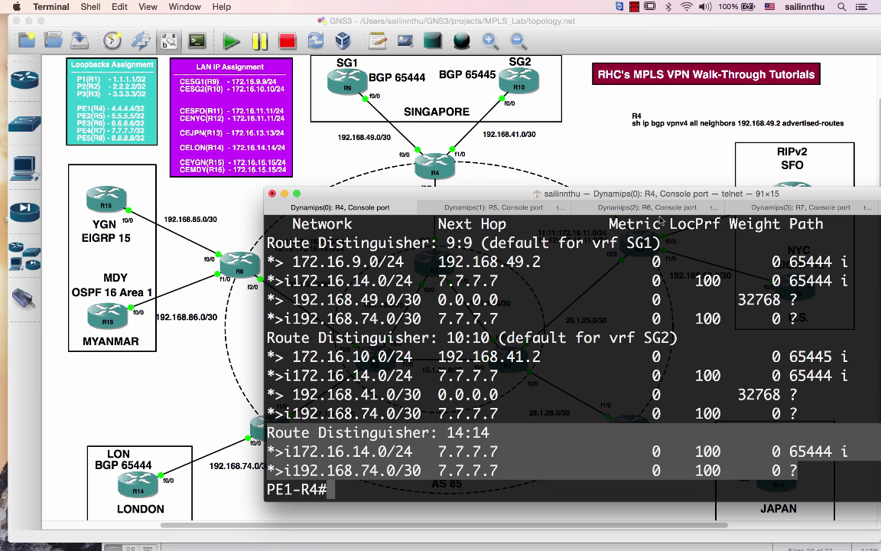
{"action": "left_click_drag", "start_coordinate": [511, 191], "coordinate": [639, 203]}
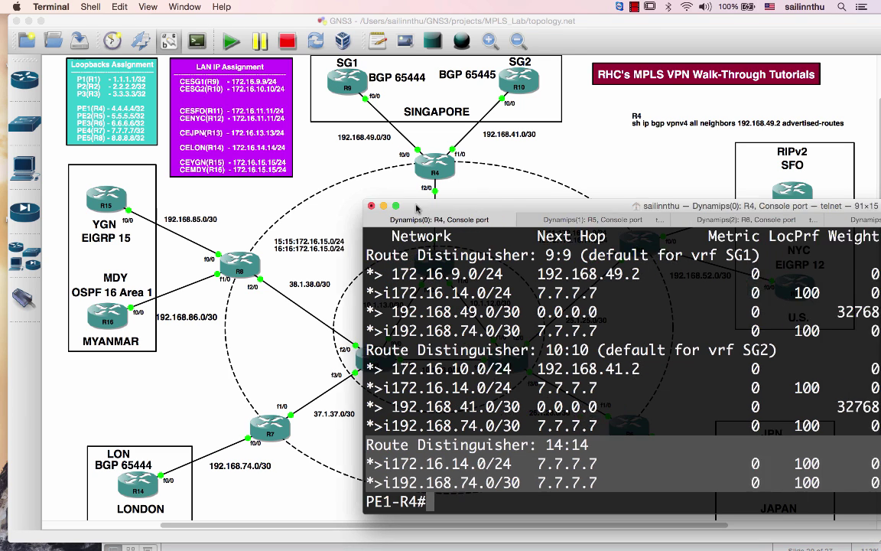
Step: On the R7 console, run 'sh ip bgp vpnv4 all'
{"action": "left_click_drag", "start_coordinate": [462, 218], "coordinate": [350, 204]}
{"action": "left_click", "coordinate": [785, 207]}
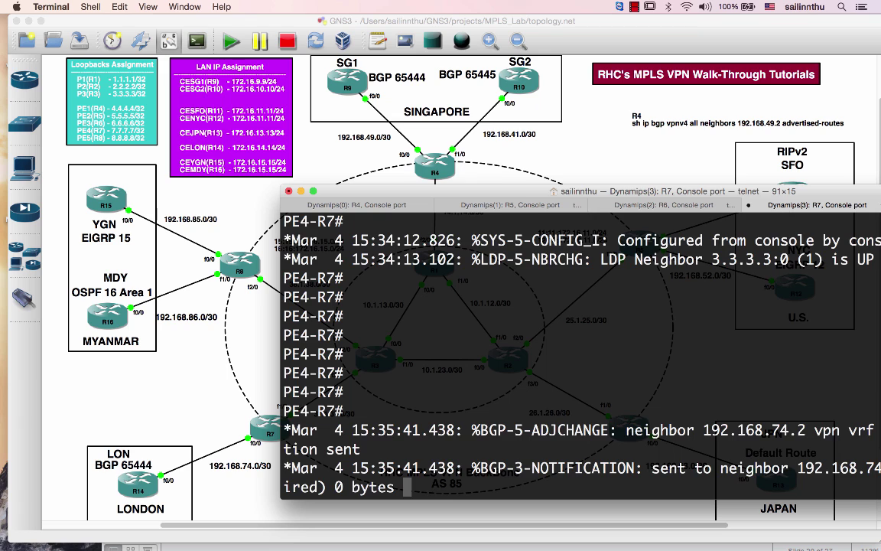
{"action": "key", "text": "Return"}
{"action": "key", "text": "Return"}
{"action": "key", "text": "Return"}
{"action": "type", "text": "sh ip bgp vpn"}
{"action": "key", "text": "Tab"}
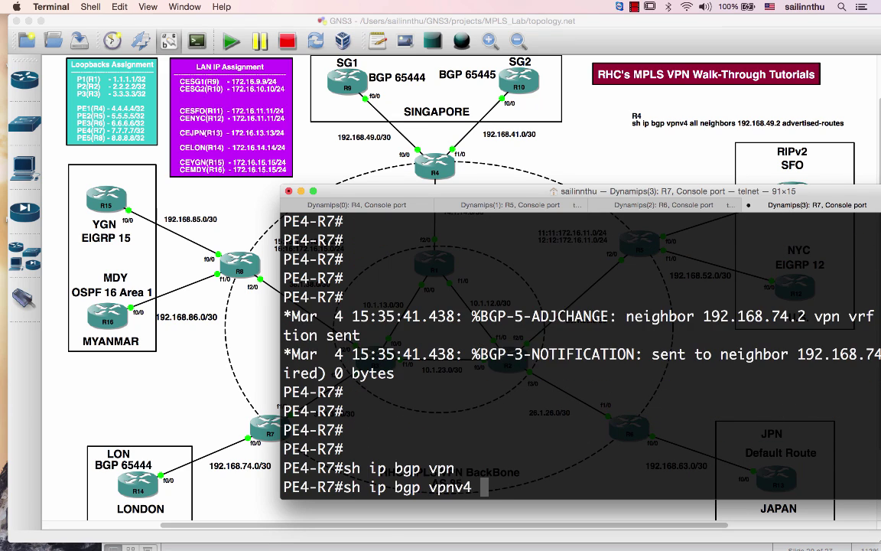
{"action": "type", "text": "al"}
{"action": "key", "text": "Tab"}
{"action": "key", "text": "Return"}
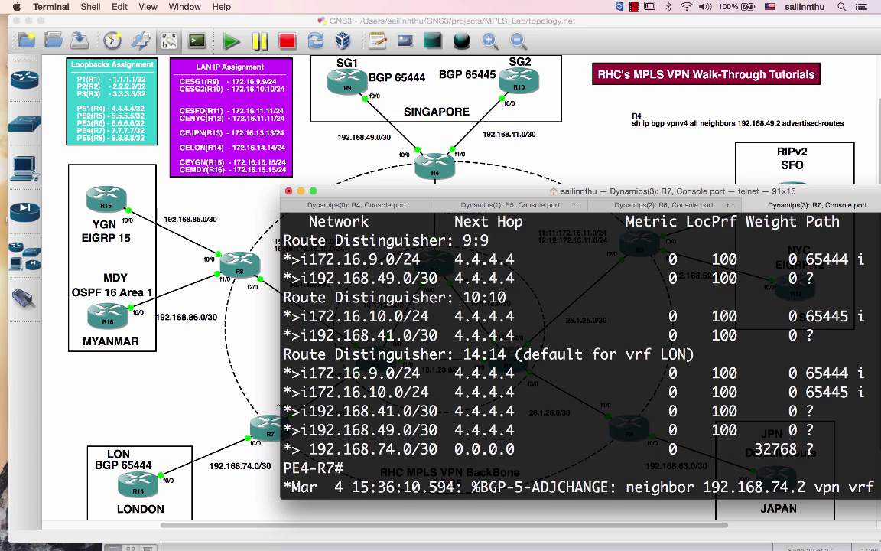
Step: Scroll up and highlight VRF LON's 9:9 routes, including 172.16.9.0/24 via 4.4.4.4
{"action": "key", "text": "Return"}
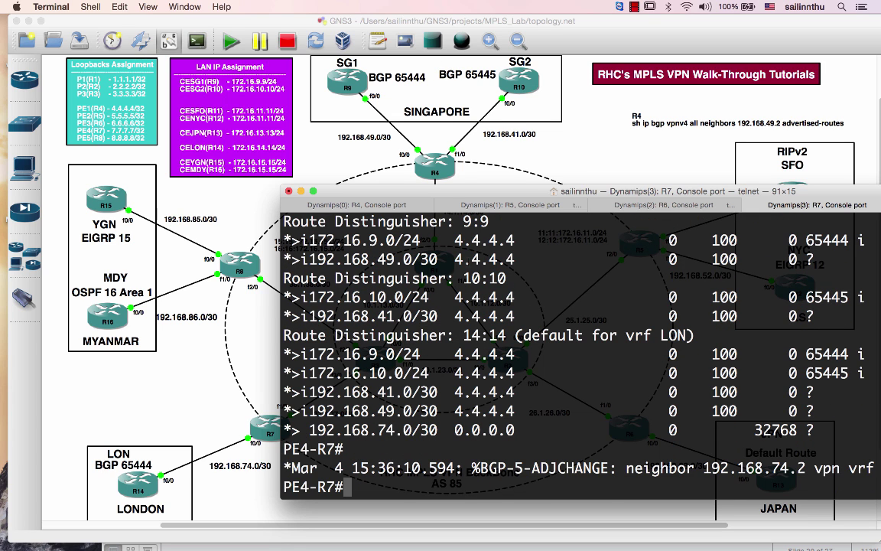
{"action": "scroll", "coordinate": [582, 352], "scroll_direction": "up", "scroll_amount": 1}
{"action": "scroll", "coordinate": [581, 352], "scroll_direction": "up", "scroll_amount": 3}
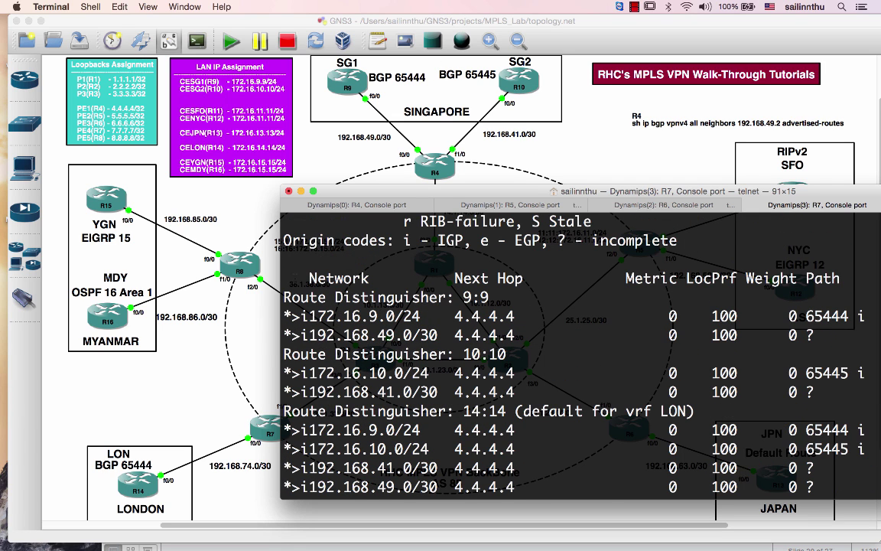
{"action": "left_click_drag", "start_coordinate": [291, 278], "coordinate": [403, 279]}
{"action": "left_click_drag", "start_coordinate": [724, 335], "coordinate": [836, 333]}
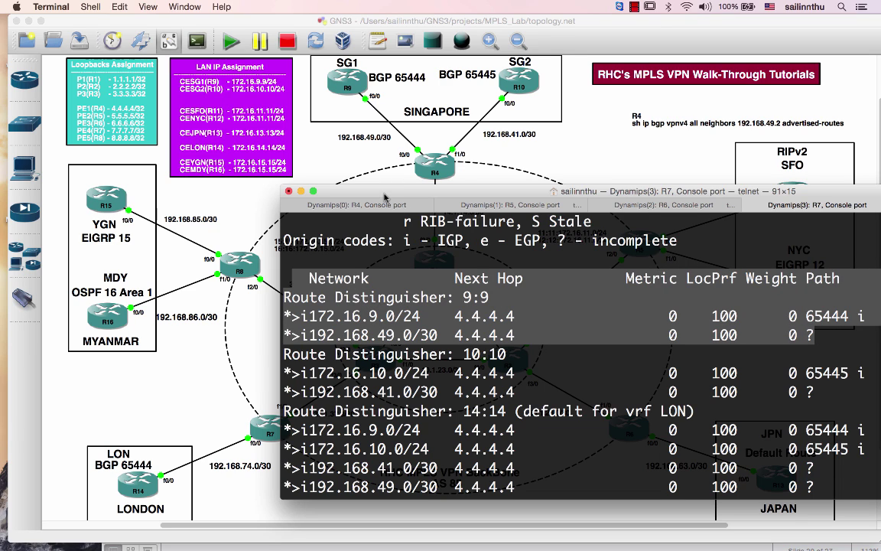
{"action": "mouse_move", "coordinate": [385, 198]}
{"action": "left_mouse_down"}
{"action": "mouse_move", "coordinate": [282, 183]}
{"action": "mouse_move", "coordinate": [265, 171]}
{"action": "left_mouse_up"}
{"action": "left_click", "coordinate": [449, 301]}
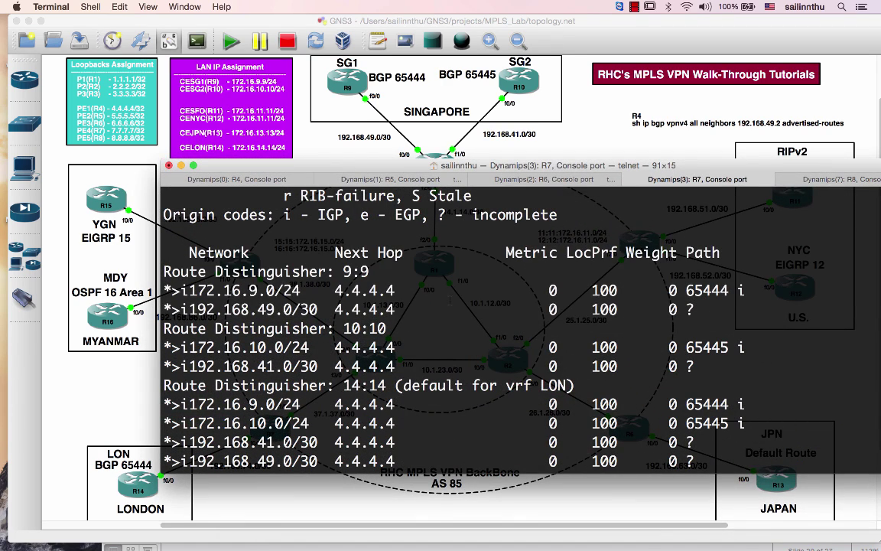
Step: Reposition the R7 console window to reveal the topology
{"action": "key", "text": "Return"}
{"action": "key", "text": "Return"}
{"action": "key", "text": "Return"}
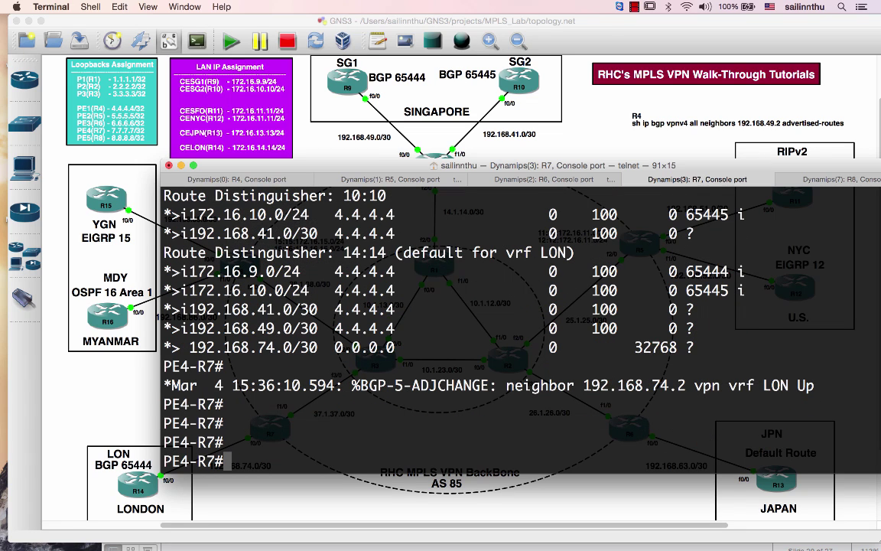
{"action": "mouse_move", "coordinate": [350, 166]}
{"action": "left_mouse_down"}
{"action": "mouse_move", "coordinate": [612, 253]}
{"action": "mouse_move", "coordinate": [622, 209]}
{"action": "left_mouse_up"}
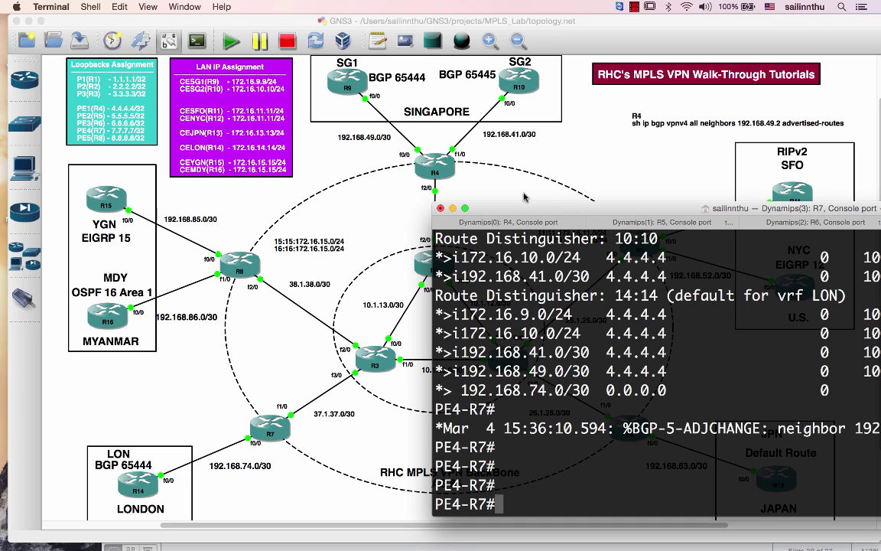
{"action": "left_click_drag", "start_coordinate": [528, 208], "coordinate": [306, 153]}
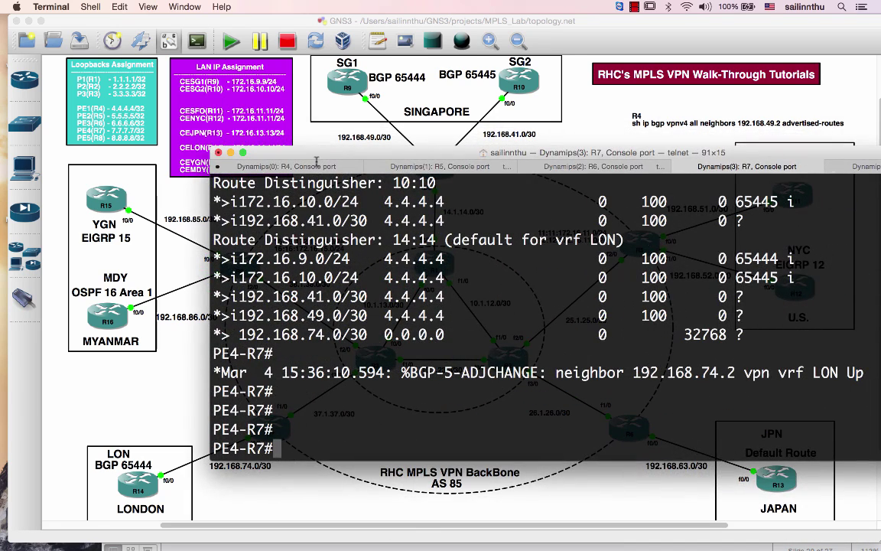
{"action": "mouse_move", "coordinate": [438, 158]}
{"action": "left_mouse_down"}
{"action": "mouse_move", "coordinate": [438, 197]}
{"action": "mouse_move", "coordinate": [533, 175]}
{"action": "left_mouse_up"}
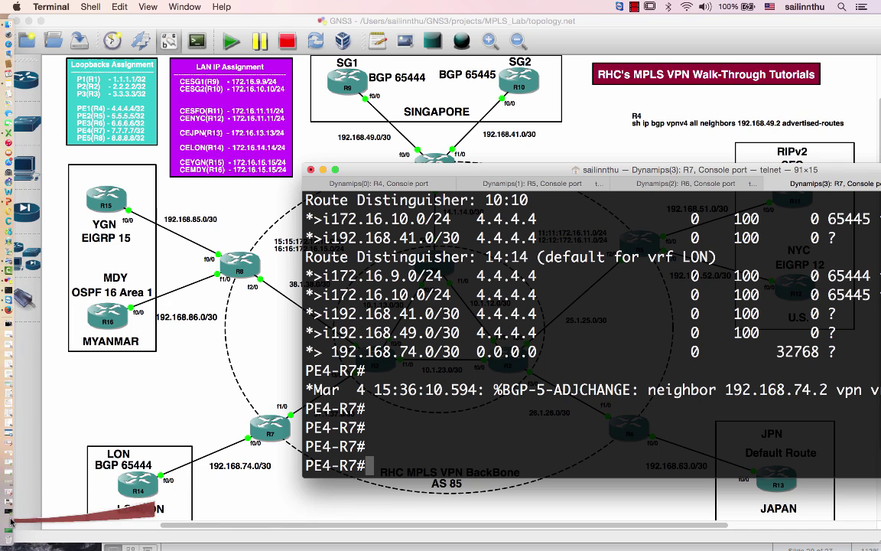
Step: Restore the CESG1-R9 console and run sh ip bgp summary on it
{"action": "left_click", "coordinate": [5, 468]}
{"action": "key", "text": "super+shift+bracketleft"}
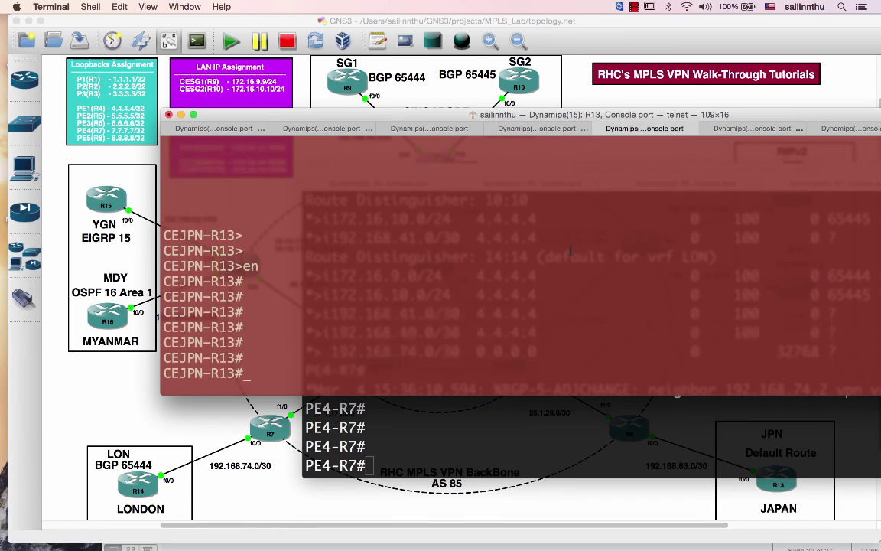
{"action": "key", "text": "super+shift+bracketleft"}
{"action": "key", "text": "super+shift+bracketleft"}
{"action": "key", "text": "Return"}
{"action": "key", "text": "Return"}
{"action": "type", "text": "sh "}
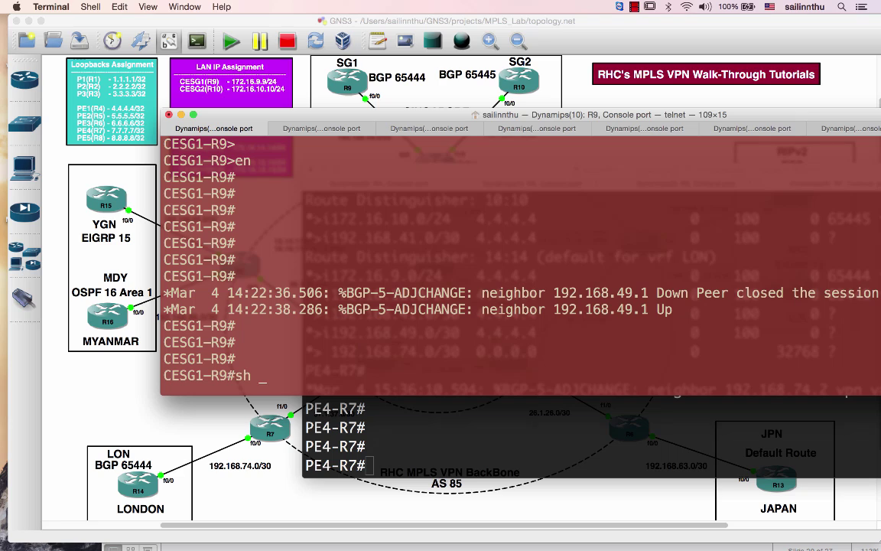
{"action": "type", "text": "ip route"}
{"action": "key", "text": "BackSpace"}
{"action": "key", "text": "BackSpace"}
{"action": "key", "text": "BackSpace"}
{"action": "key", "text": "BackSpace"}
{"action": "key", "text": "BackSpace"}
{"action": "key", "text": "BackSpace"}
{"action": "type", "text": "bgp"}
{"action": "key", "text": "Tab"}
{"action": "type", "text": "vpn"}
{"action": "key", "text": "Tab"}
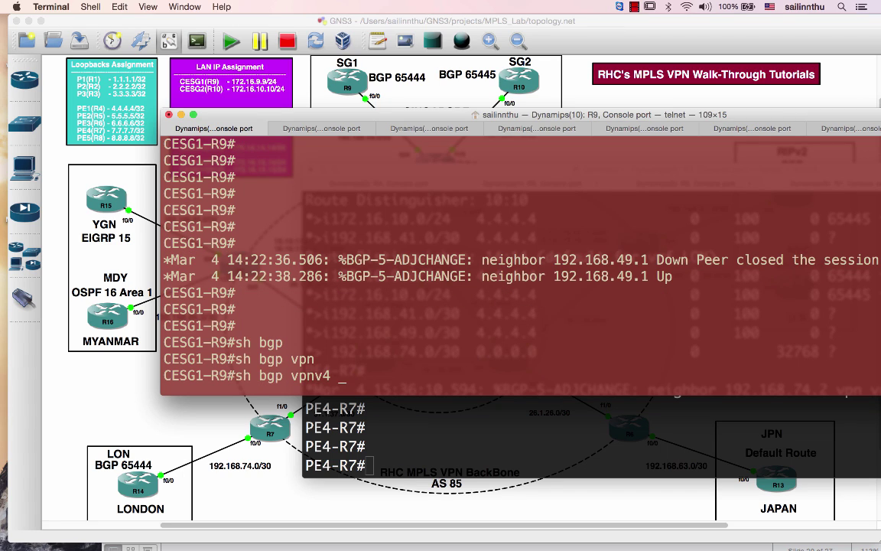
{"action": "key", "text": "BackSpace"}
{"action": "key", "text": "BackSpace"}
{"action": "key", "text": "BackSpace"}
{"action": "type", "text": "ip bgp sum"}
{"action": "key", "text": "Tab"}
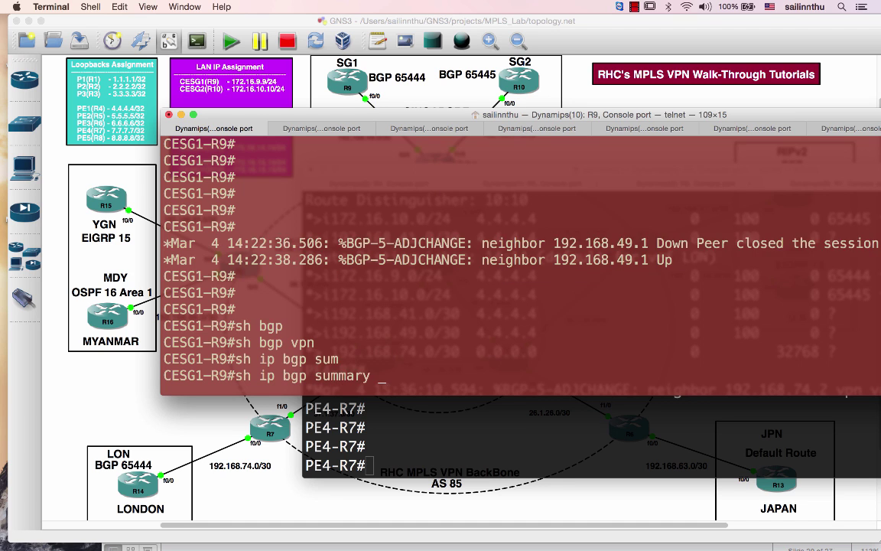
{"action": "key", "text": "Return"}
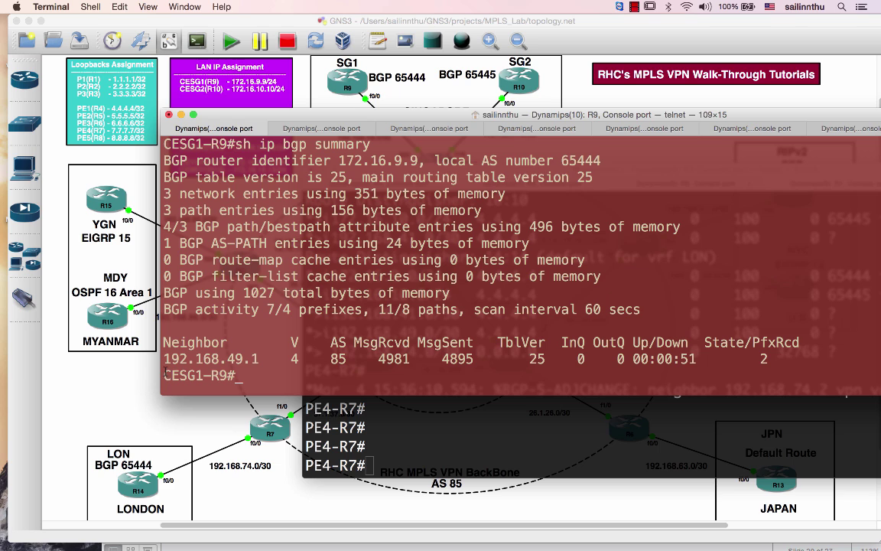
Step: Re-run R9's BGP summary after the notification, showing neighbor 192.168.49.1 now Active
{"action": "left_click_drag", "start_coordinate": [164, 359], "coordinate": [258, 359]}
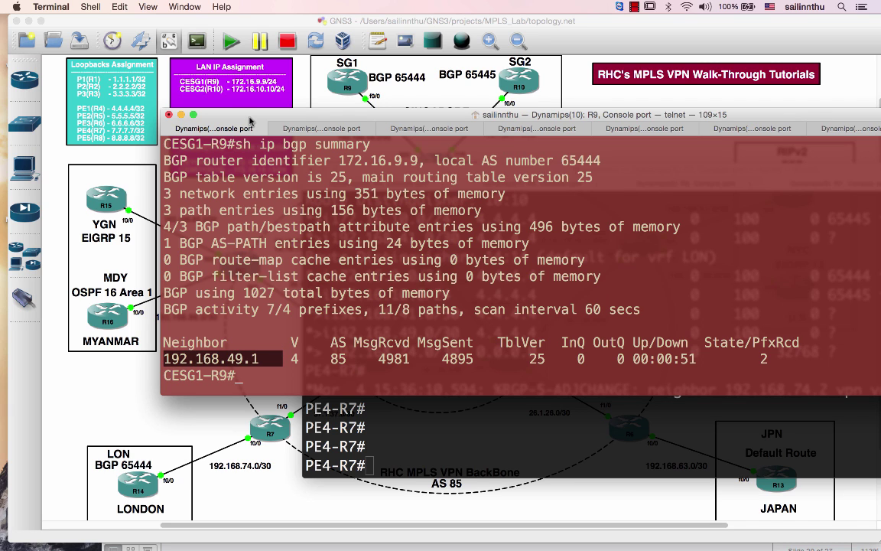
{"action": "left_click_drag", "start_coordinate": [249, 123], "coordinate": [216, 212]}
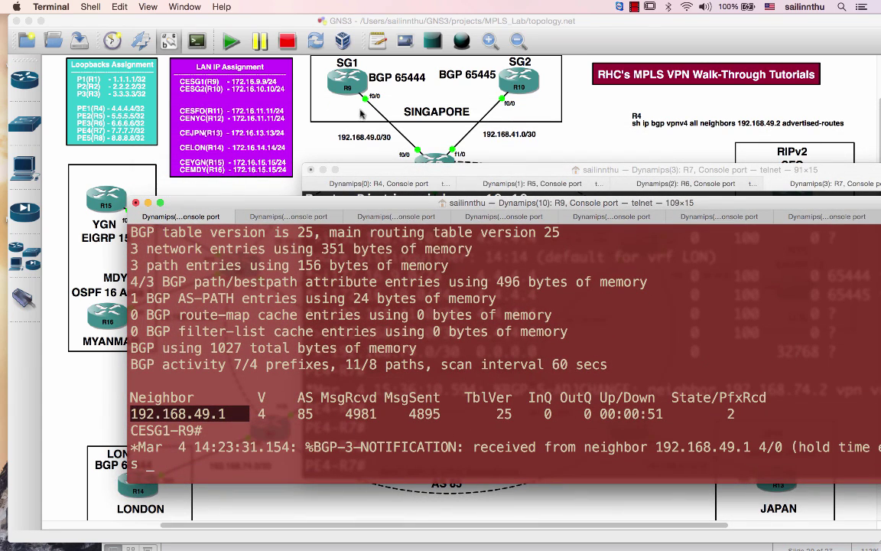
{"action": "key", "text": "Return"}
{"action": "key", "text": "Return"}
{"action": "key", "text": "Return"}
{"action": "key", "text": "Return"}
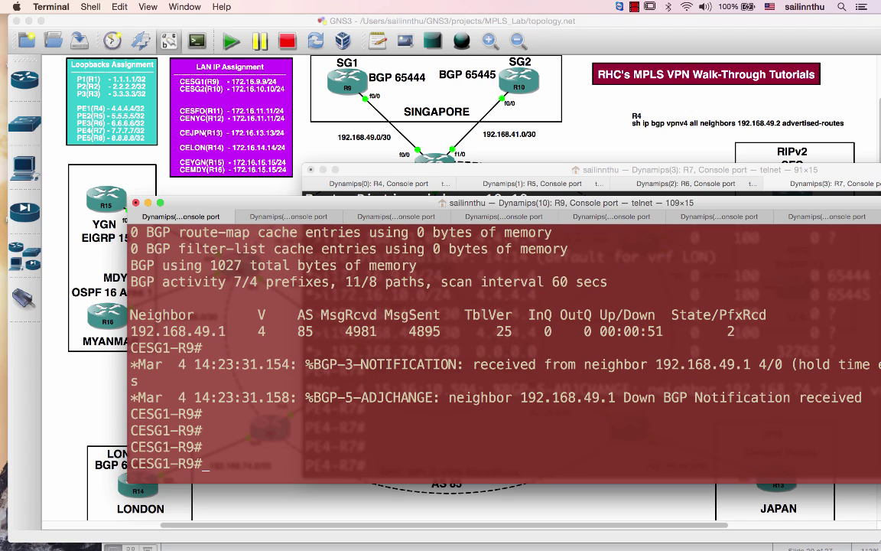
{"action": "key", "text": "Up"}
{"action": "key", "text": "Return"}
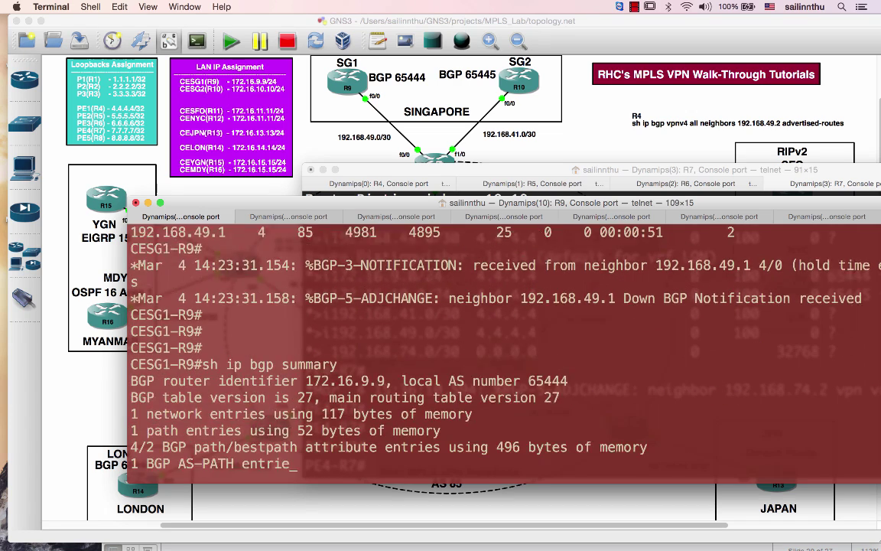
{"action": "key", "text": "Up"}
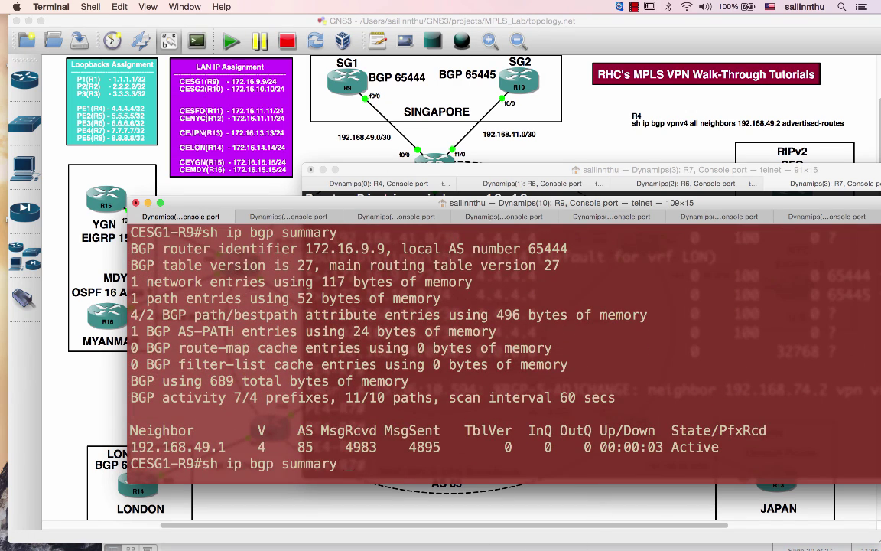
{"action": "key", "text": "Return"}
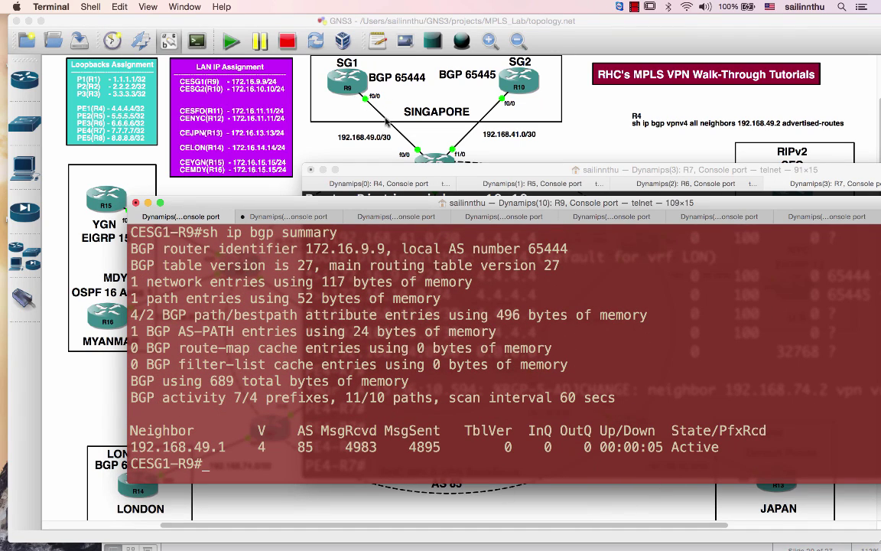
{"action": "key", "text": "Up"}
{"action": "key", "text": "Return"}
Step: Run sh ip bgp vpnv4 all summary on PE1-R4: 192.168.49.2 Active, 192.168.41.2 sending 1 prefix
{"action": "key", "text": "super+grave"}
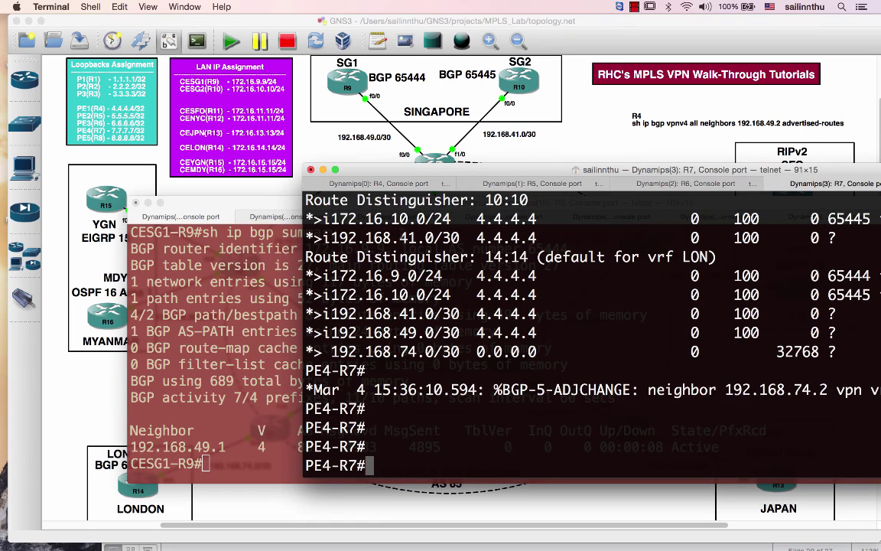
{"action": "key", "text": "Return"}
{"action": "key", "text": "Return"}
{"action": "key", "text": "Return"}
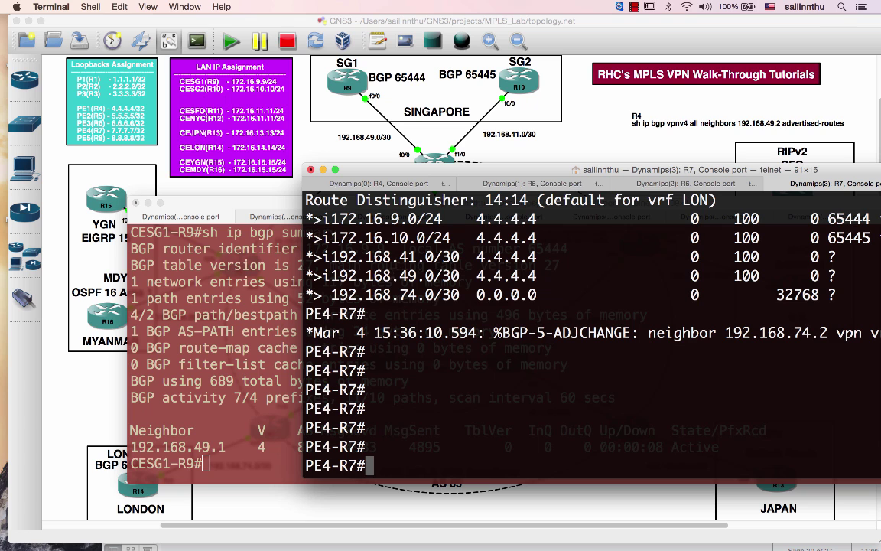
{"action": "left_click", "coordinate": [395, 185]}
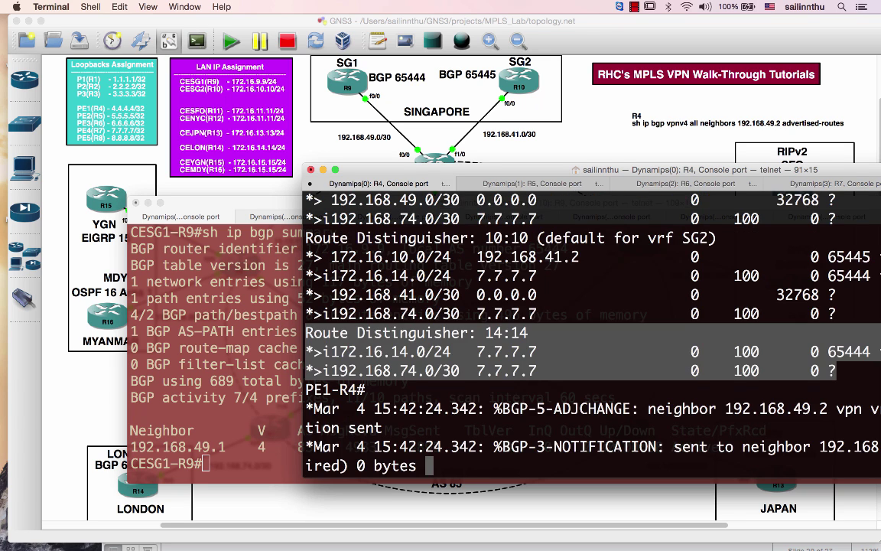
{"action": "key", "text": "Return"}
{"action": "key", "text": "Return"}
{"action": "key", "text": "Return"}
{"action": "key", "text": "Return"}
{"action": "type", "text": "sh ip bgp vpn"}
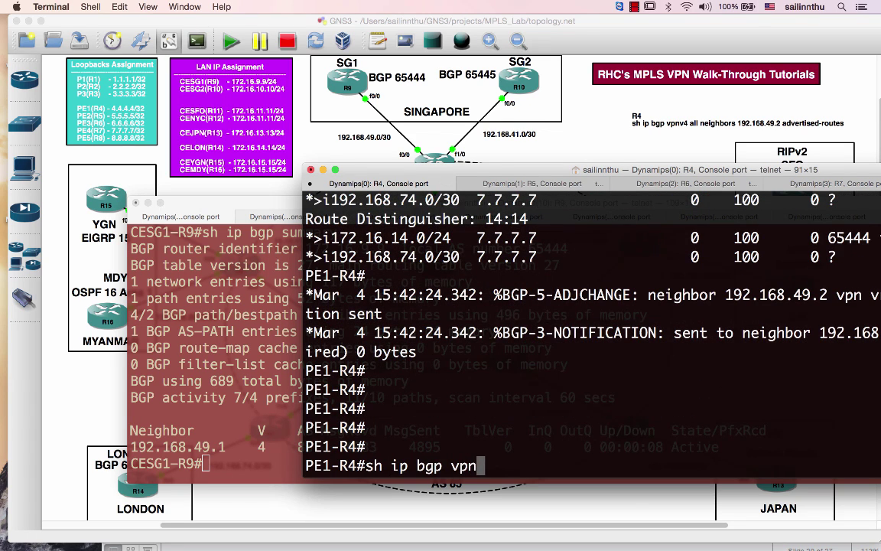
{"action": "key", "text": "Tab"}
{"action": "type", "text": "al"}
{"action": "key", "text": "Tab"}
{"action": "type", "text": "su"}
{"action": "key", "text": "Tab"}
{"action": "key", "text": "Return"}
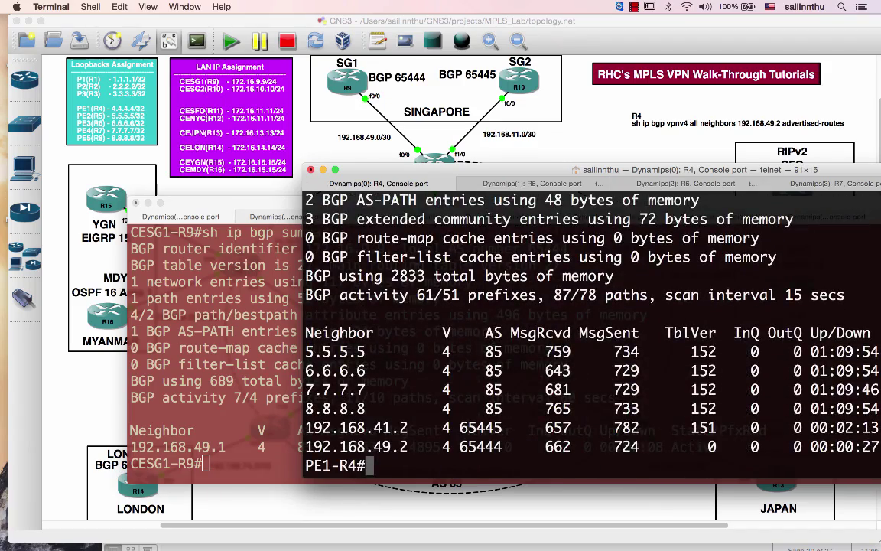
{"action": "left_click_drag", "start_coordinate": [418, 184], "coordinate": [293, 186]}
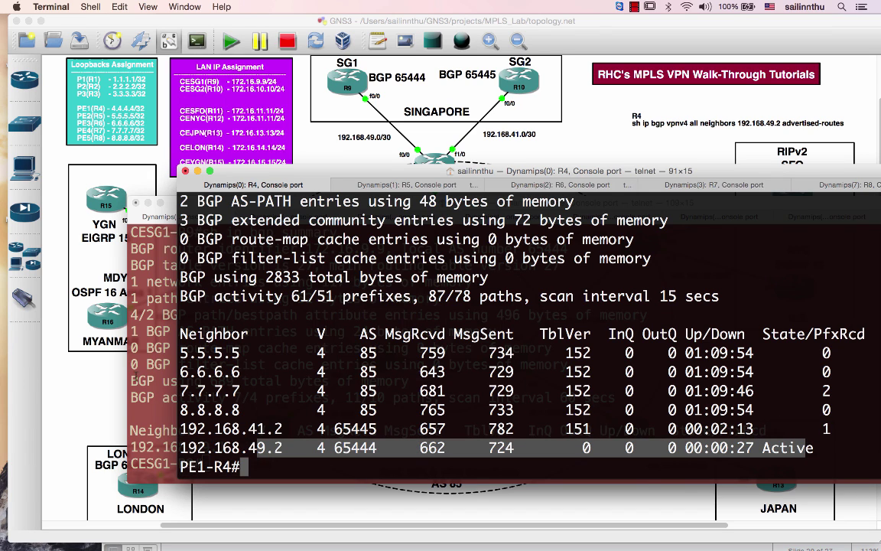
Step: Re-run R9's BGP summary and highlight the 192.168.49.1 neighbor row
{"action": "left_click", "coordinate": [151, 313]}
{"action": "key", "text": "Up"}
{"action": "key", "text": "Return"}
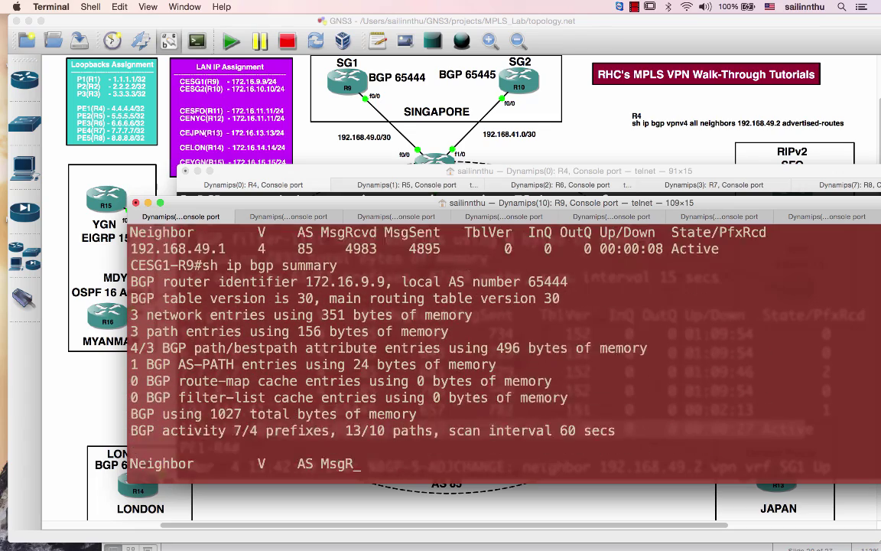
{"action": "key", "text": "Return"}
{"action": "key", "text": "Return"}
{"action": "key", "text": "Return"}
{"action": "key", "text": "Return"}
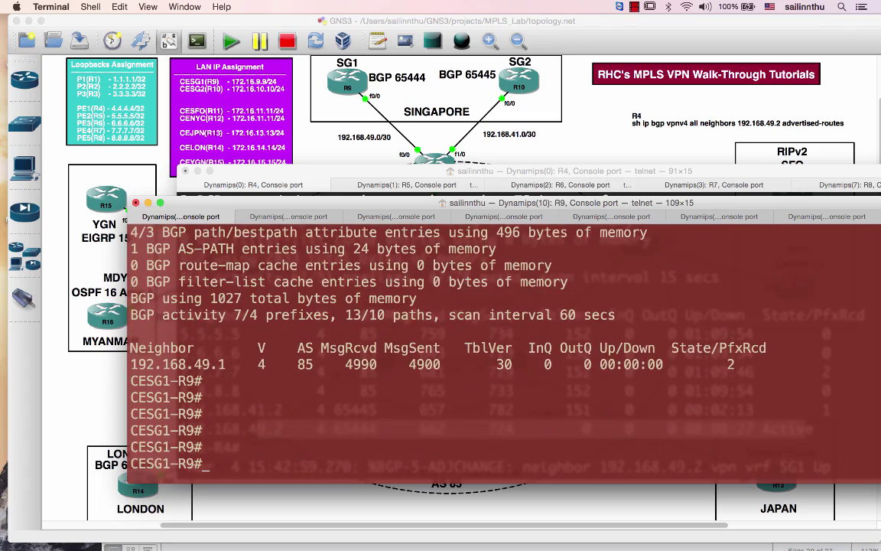
{"action": "key", "text": "Up"}
{"action": "key", "text": "Return"}
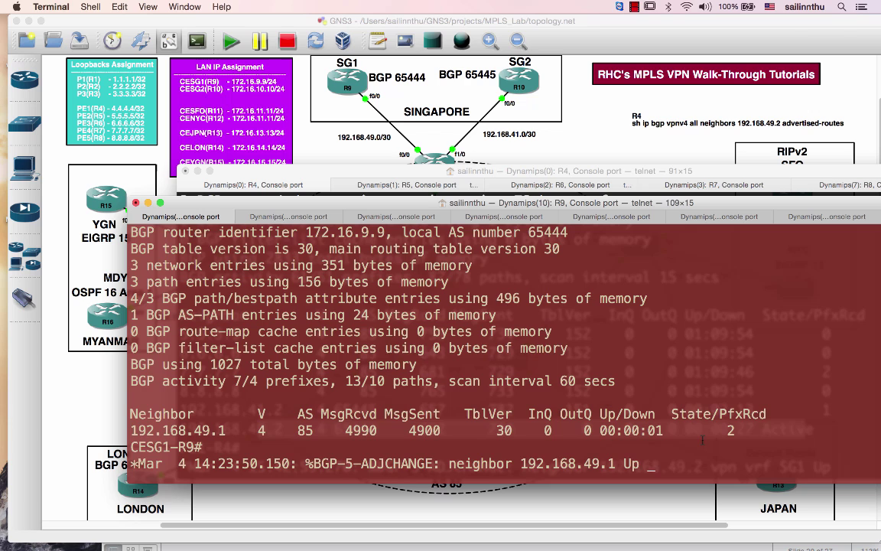
{"action": "key", "text": "Return"}
{"action": "key", "text": "Return"}
{"action": "key", "text": "Up"}
{"action": "key", "text": "Return"}
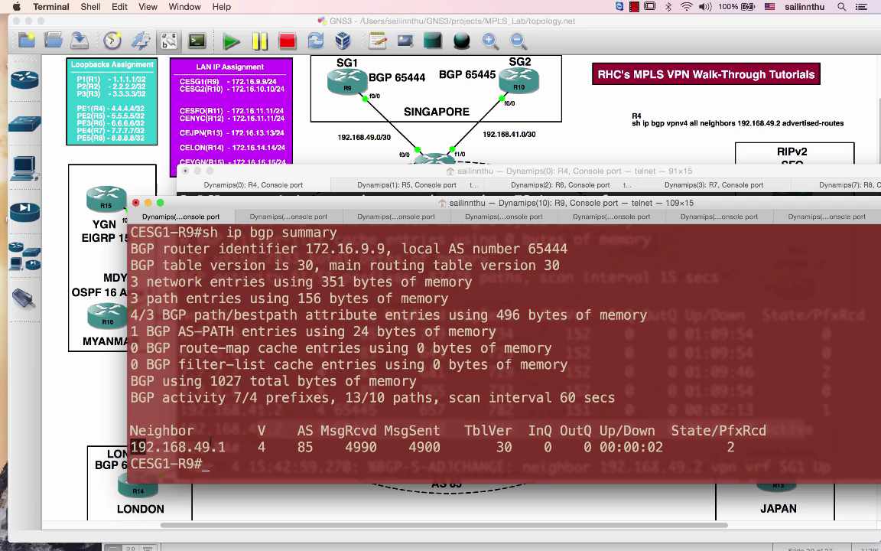
{"action": "left_click_drag", "start_coordinate": [129, 447], "coordinate": [779, 450]}
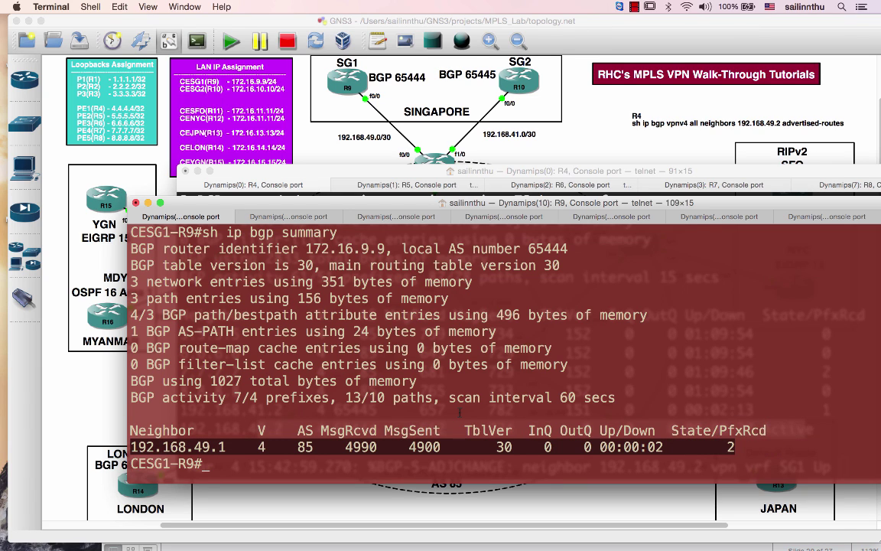
Step: Show R9's routing table with 192.168.74.0 via 192.168.49.1, and minimize the R4 console
{"action": "type", "text": "s"}
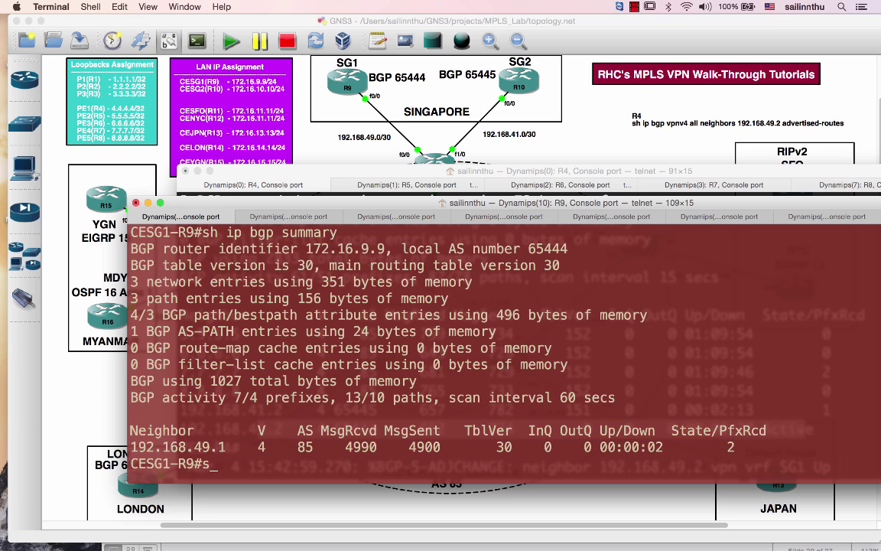
{"action": "type", "text": " ip route"}
{"action": "key", "text": "Return"}
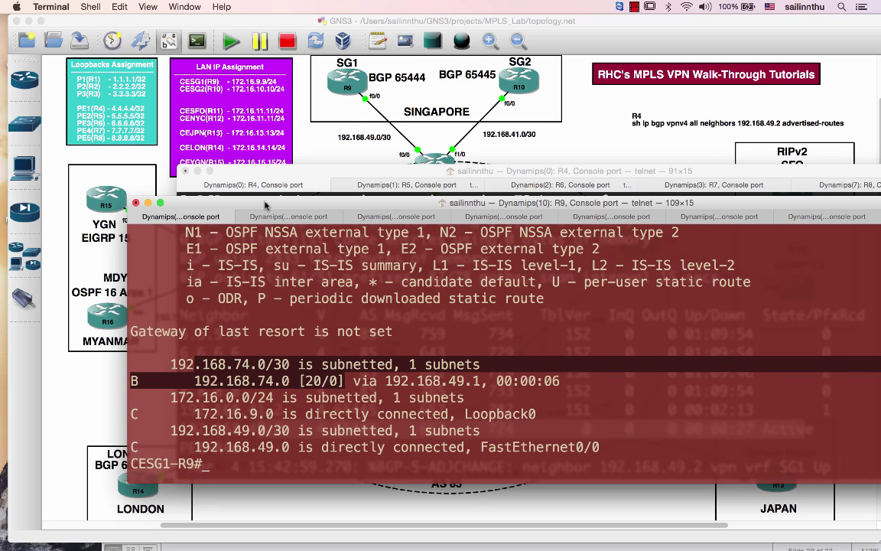
{"action": "left_click_drag", "start_coordinate": [228, 201], "coordinate": [352, 72]}
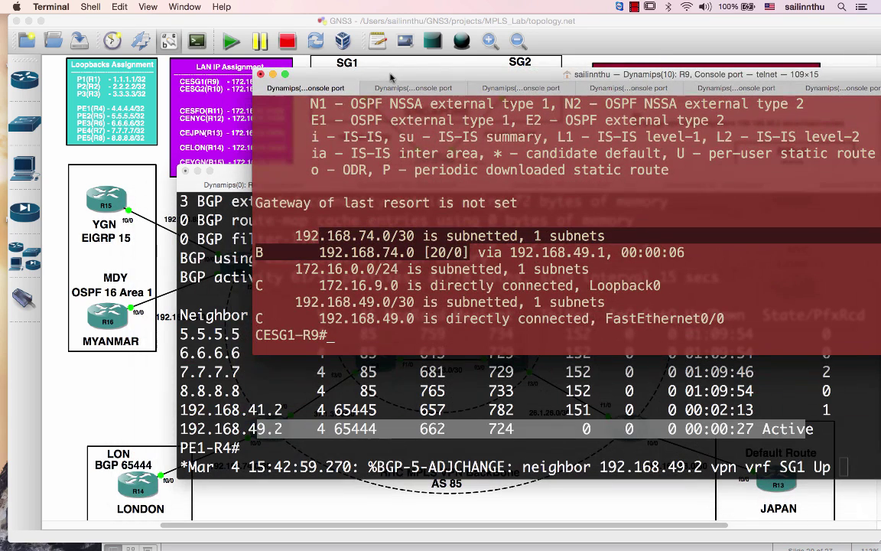
{"action": "left_click", "coordinate": [197, 171]}
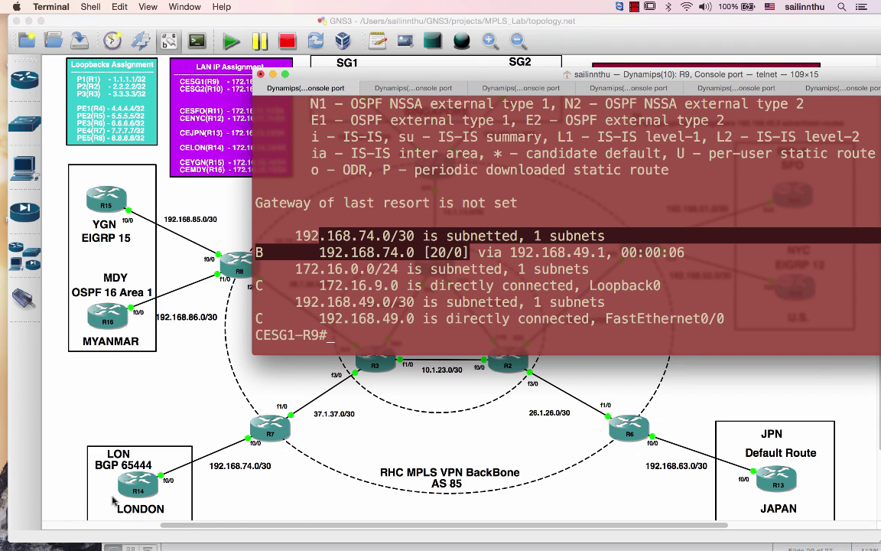
{"action": "left_click", "coordinate": [391, 249]}
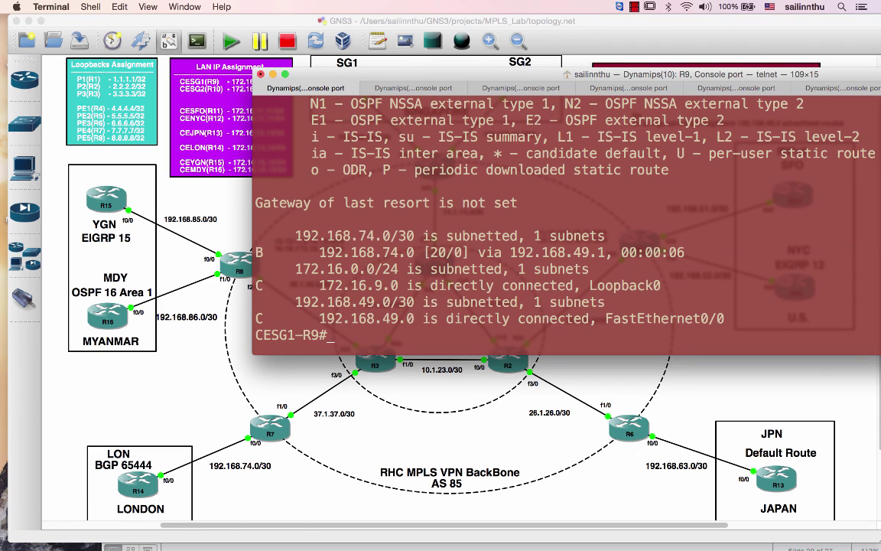
Step: Re-check R9's BGP summary, highlighting the 2 prefixes received from 192.168.49.1
{"action": "type", "text": "sh ip bgp"}
{"action": "key", "text": "BackSpace"}
{"action": "key", "text": "BackSpace"}
{"action": "key", "text": "BackSpace"}
{"action": "type", "text": "bg"}
{"action": "type", "text": "su"}
{"action": "key", "text": "Return"}
{"action": "key", "text": "Return"}
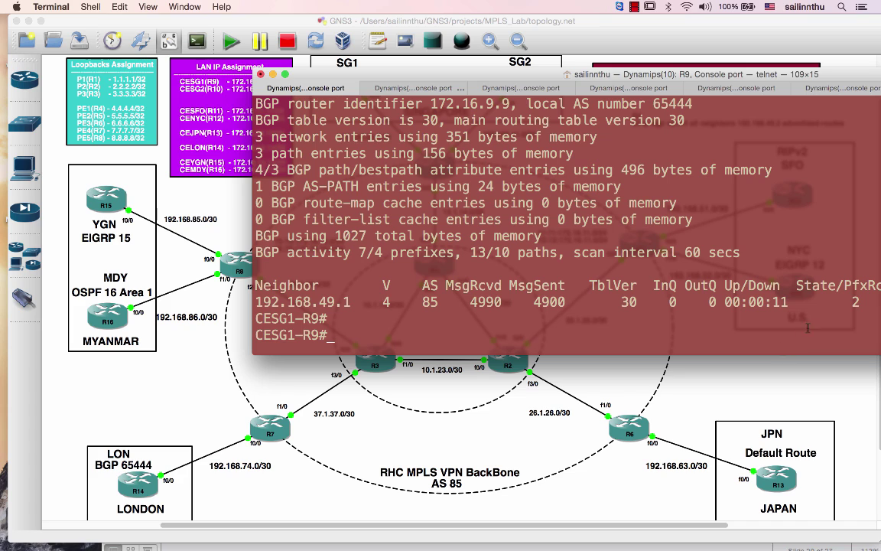
{"action": "left_click_drag", "start_coordinate": [826, 308], "coordinate": [867, 307]}
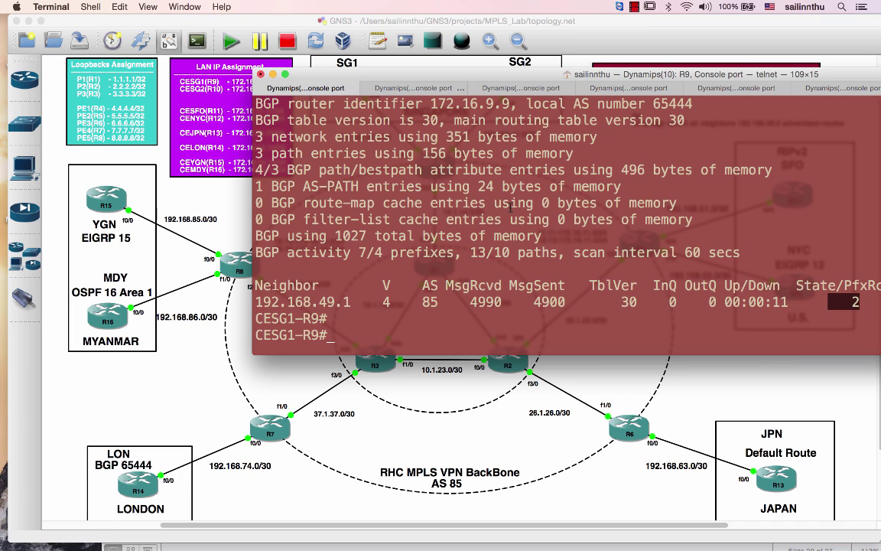
Step: Run sh ip bgp summary on the CELON-R14 console
{"action": "key", "text": "super+shift+bracketright"}
{"action": "key", "text": "super+shift+bracketright"}
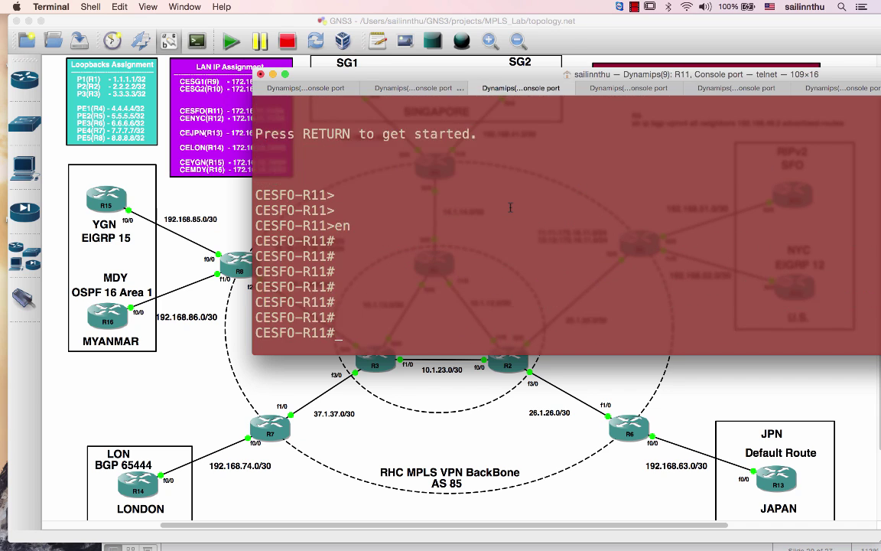
{"action": "key", "text": "super+shift+bracketright"}
{"action": "key", "text": "super+shift+bracketright"}
{"action": "key", "text": "super+shift+bracketright"}
{"action": "key", "text": "Return"}
{"action": "key", "text": "Return"}
{"action": "key", "text": "Return"}
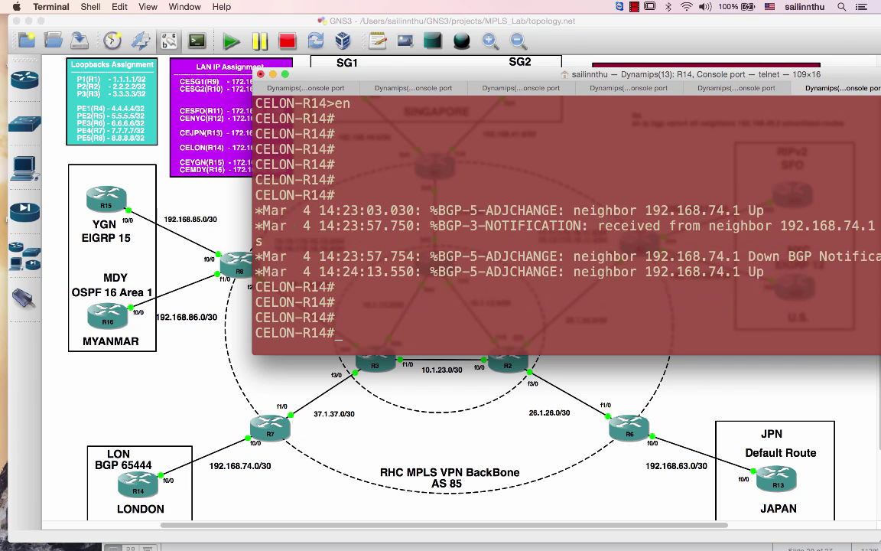
{"action": "type", "text": "sh ip bgp su"}
{"action": "key", "text": "Tab"}
{"action": "key", "text": "Return"}
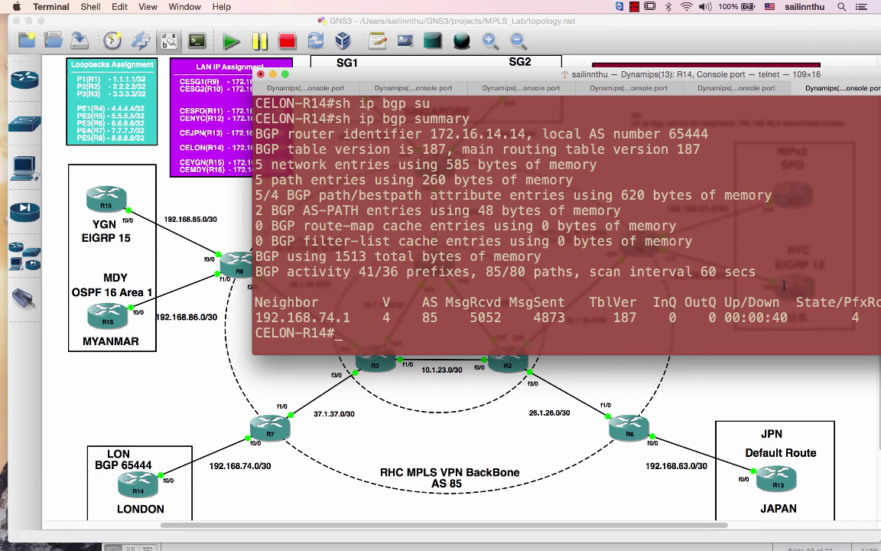
Step: Show R14's routing table, marking the learned 172.16.10.0 and 192.168.41.0 routes
{"action": "type", "text": "sh ip r"}
{"action": "type", "text": "o"}
{"action": "key", "text": "Tab"}
{"action": "key", "text": "Return"}
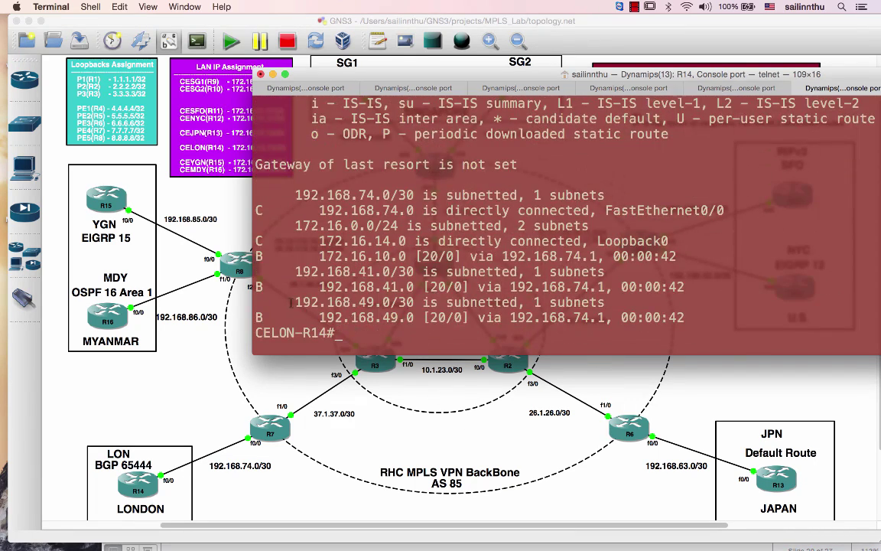
{"action": "mouse_move", "coordinate": [302, 256]}
{"action": "left_mouse_down"}
{"action": "mouse_move", "coordinate": [436, 257]}
{"action": "mouse_move", "coordinate": [414, 271]}
{"action": "left_mouse_up"}
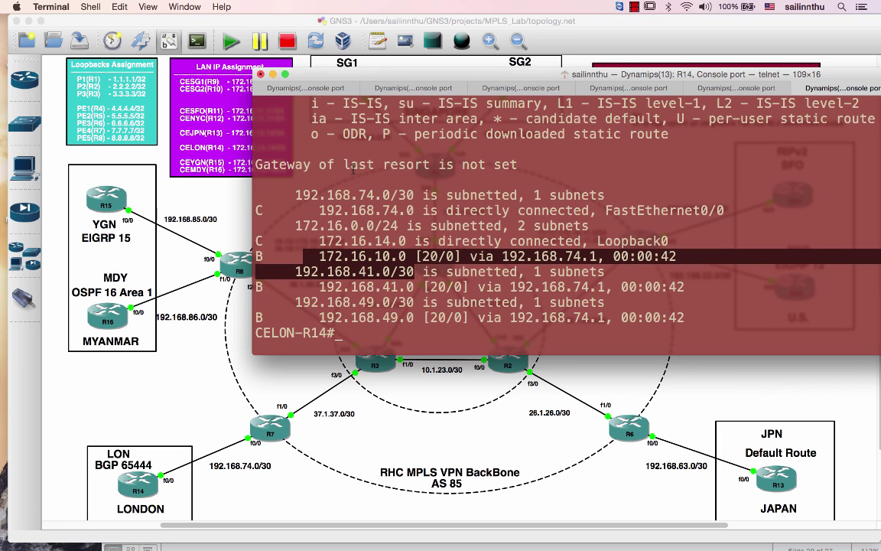
{"action": "mouse_move", "coordinate": [329, 79]}
{"action": "left_mouse_down"}
{"action": "mouse_move", "coordinate": [329, 149]}
{"action": "mouse_move", "coordinate": [362, 149]}
{"action": "left_mouse_up"}
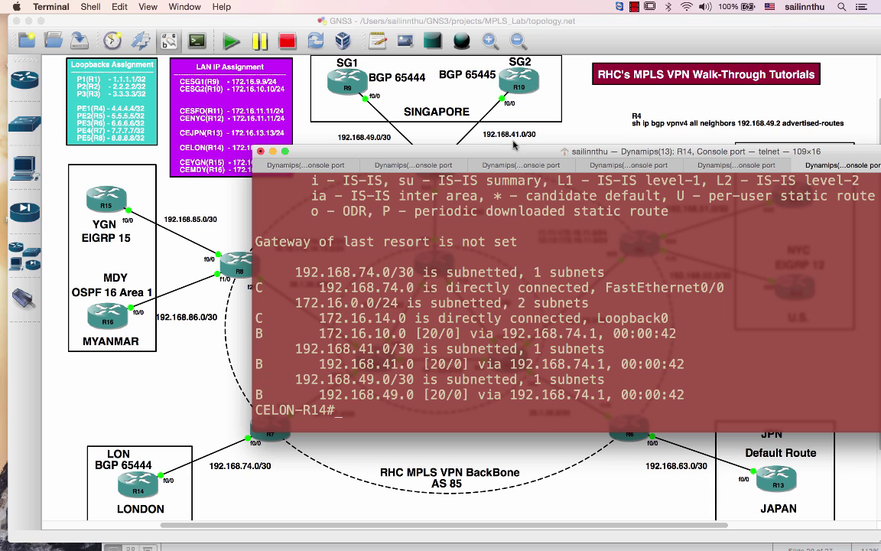
Step: Display R14's BGP table and mark its network entries
{"action": "type", "text": "sh ip bgp"}
{"action": "key", "text": "Return"}
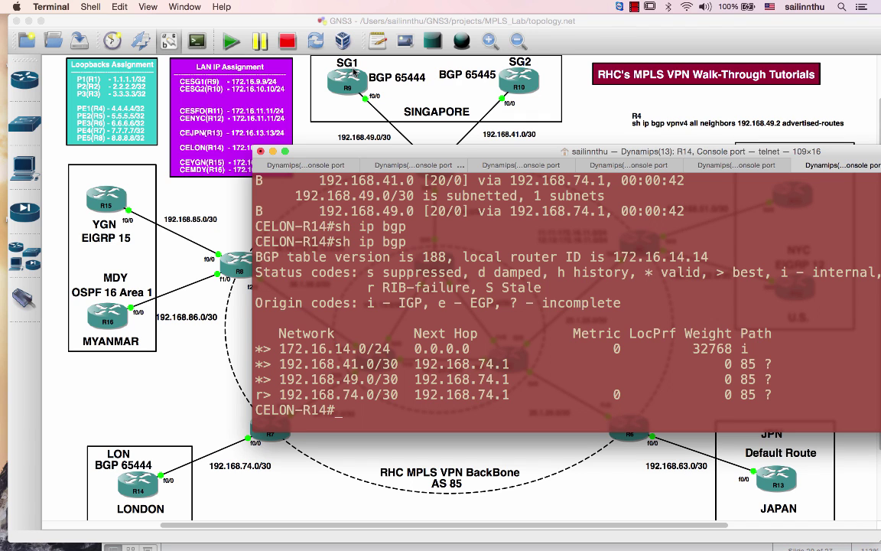
{"action": "left_click_drag", "start_coordinate": [337, 155], "coordinate": [321, 182]}
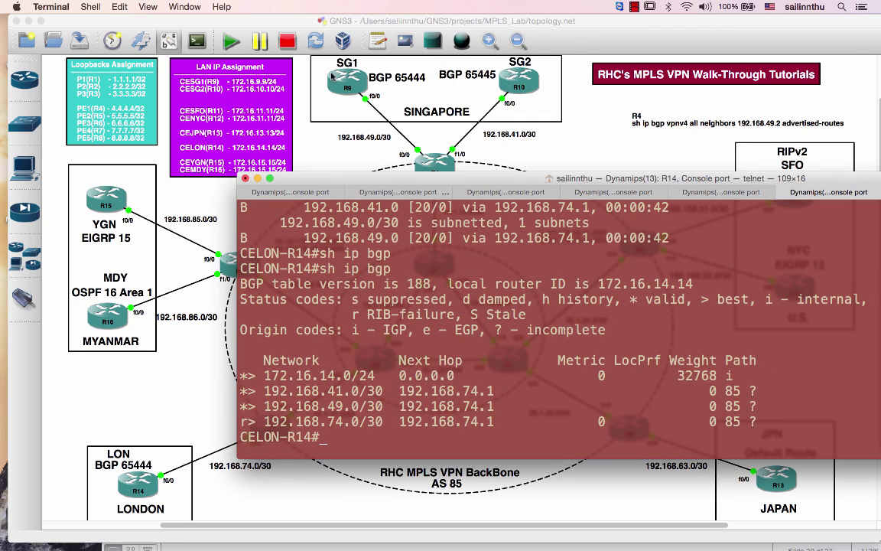
{"action": "left_click_drag", "start_coordinate": [262, 359], "coordinate": [780, 408]}
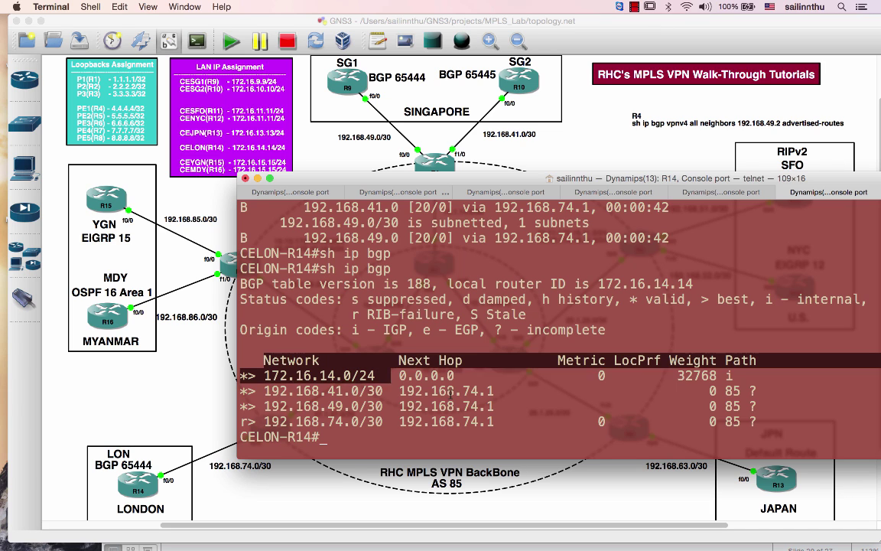
Step: Re-run R14's BGP summary showing 3 prefixes, then return to the R9 console
{"action": "type", "text": "sh"}
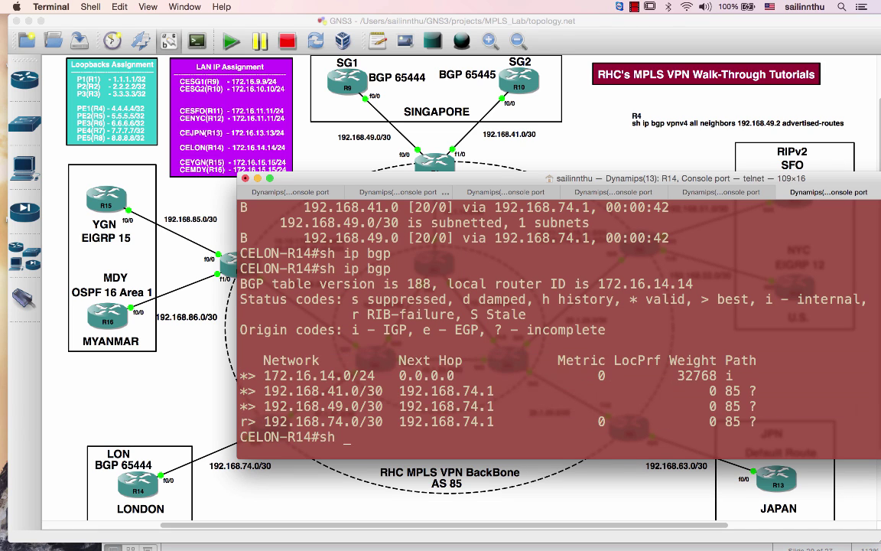
{"action": "type", "text": " ip bgp su"}
{"action": "key", "text": "Tab"}
{"action": "key", "text": "Return"}
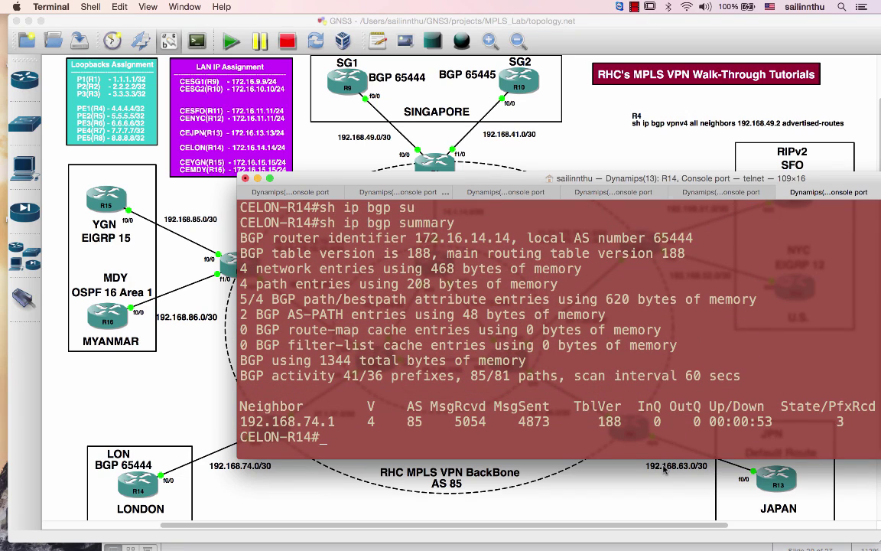
{"action": "key", "text": "super+shift+bracketleft"}
{"action": "key", "text": "super+shift+bracketleft"}
{"action": "key", "text": "super+shift+bracketleft"}
{"action": "key", "text": "super+shift+bracketleft"}
{"action": "key", "text": "super+shift+bracketleft"}
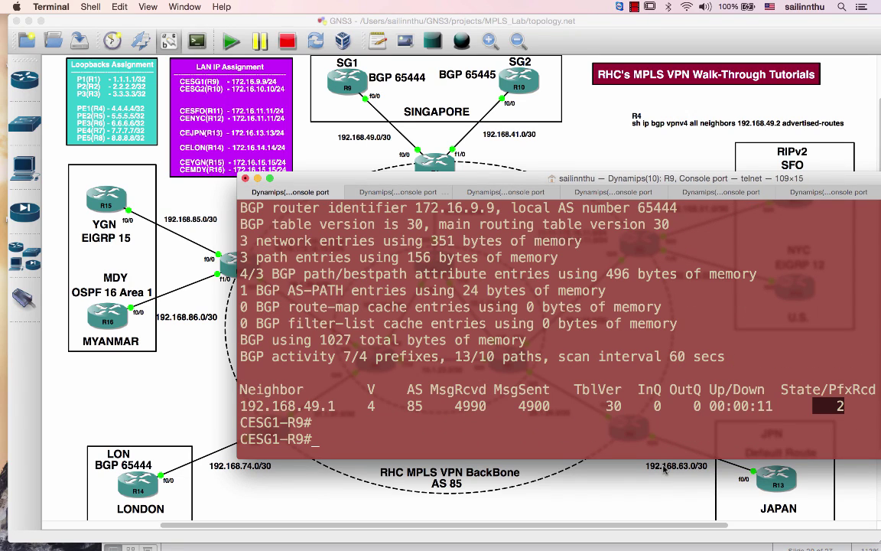
Step: Run sh ip bgp on R9, listing 192.168.74.0/30 and RIB-failure 192.168.49.0/30 via 192.168.49.1
{"action": "key", "text": "Return"}
{"action": "key", "text": "Return"}
{"action": "key", "text": "Return"}
{"action": "type", "text": "sh ip bgp"}
{"action": "key", "text": "Return"}
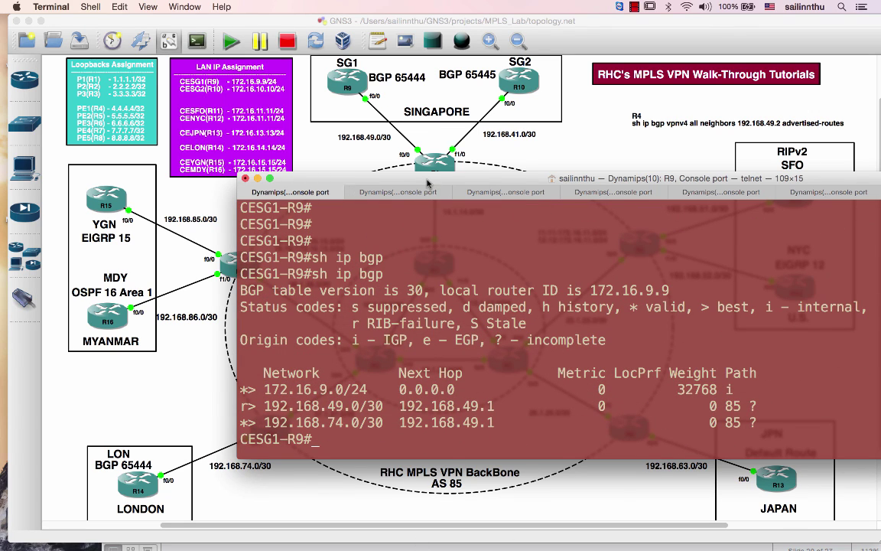
{"action": "left_click_drag", "start_coordinate": [369, 175], "coordinate": [554, 179]}
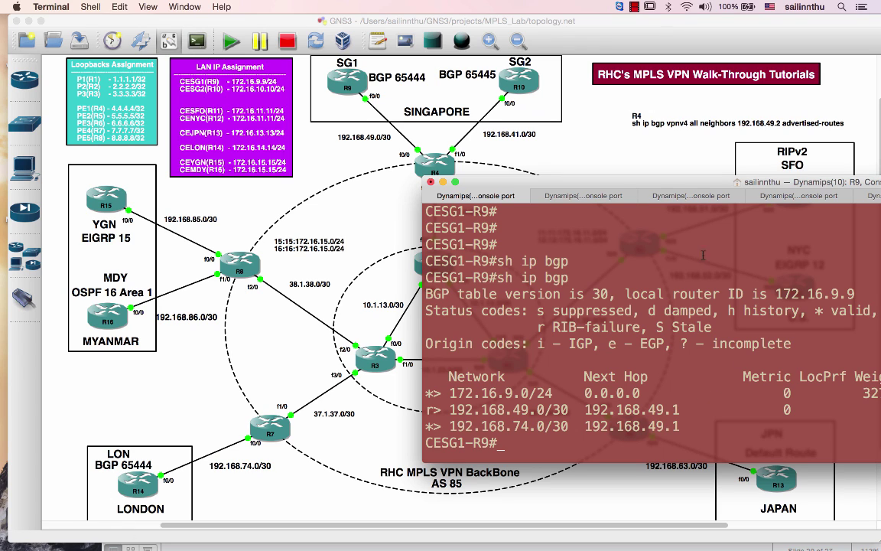
{"action": "left_click_drag", "start_coordinate": [551, 182], "coordinate": [476, 192]}
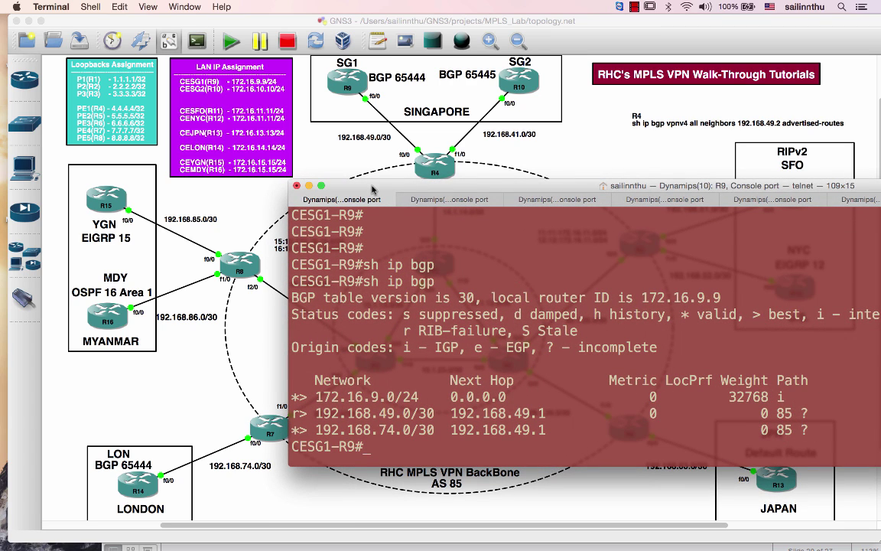
{"action": "left_click_drag", "start_coordinate": [430, 186], "coordinate": [675, 188]}
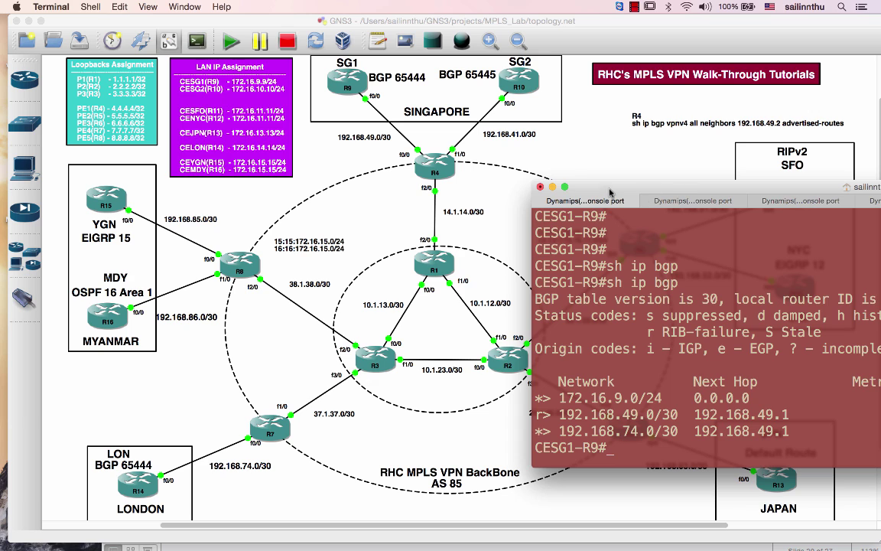
{"action": "left_click_drag", "start_coordinate": [626, 189], "coordinate": [417, 192]}
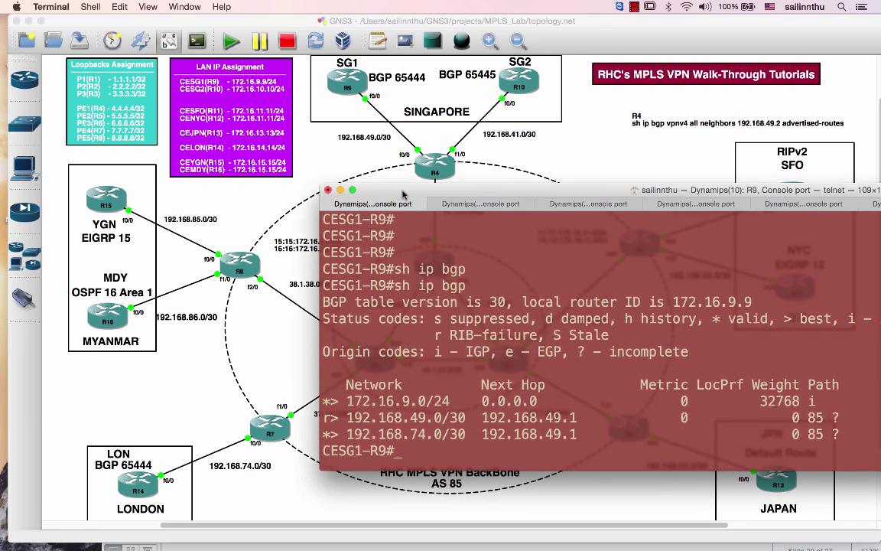
{"action": "left_click_drag", "start_coordinate": [404, 194], "coordinate": [321, 197]}
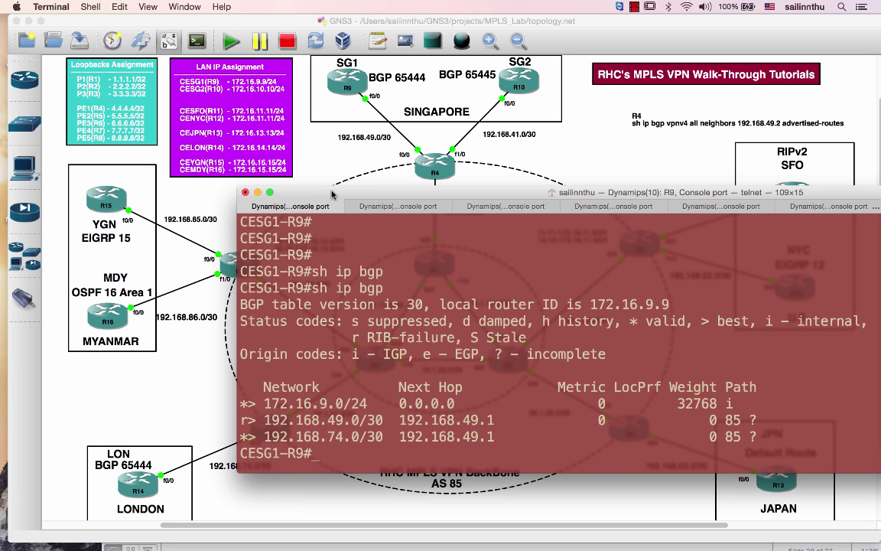
{"action": "mouse_move", "coordinate": [4, 531]}
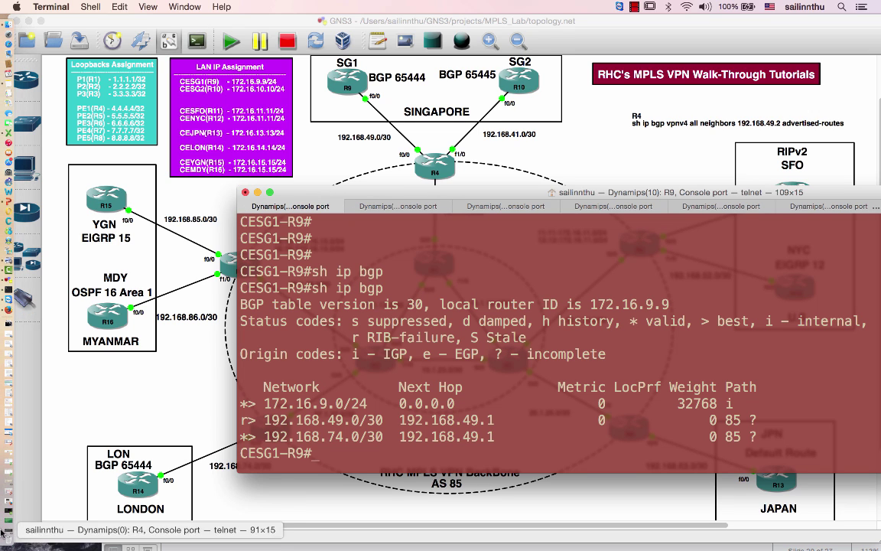
Step: Minimize the Camtasia recording editor and restore the PE1-R4 console from the Dock
{"action": "left_click", "coordinate": [4, 508]}
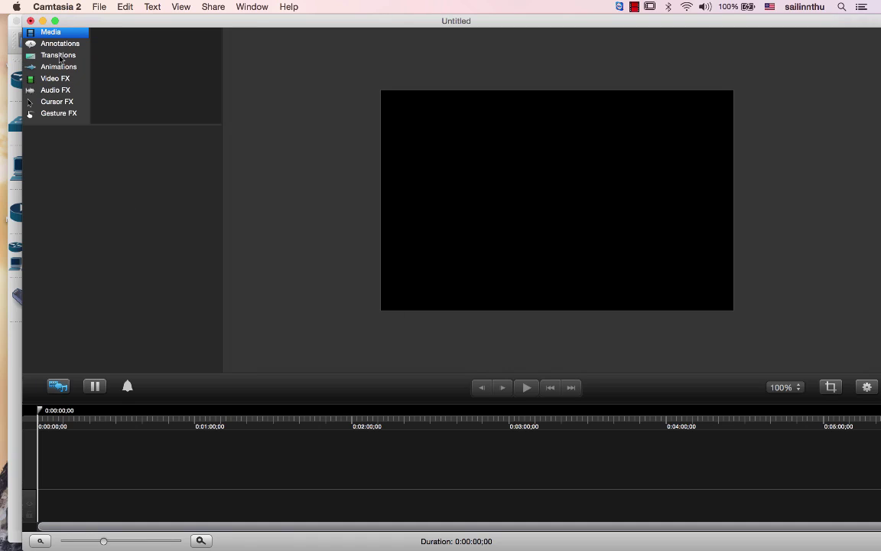
{"action": "left_click", "coordinate": [43, 21]}
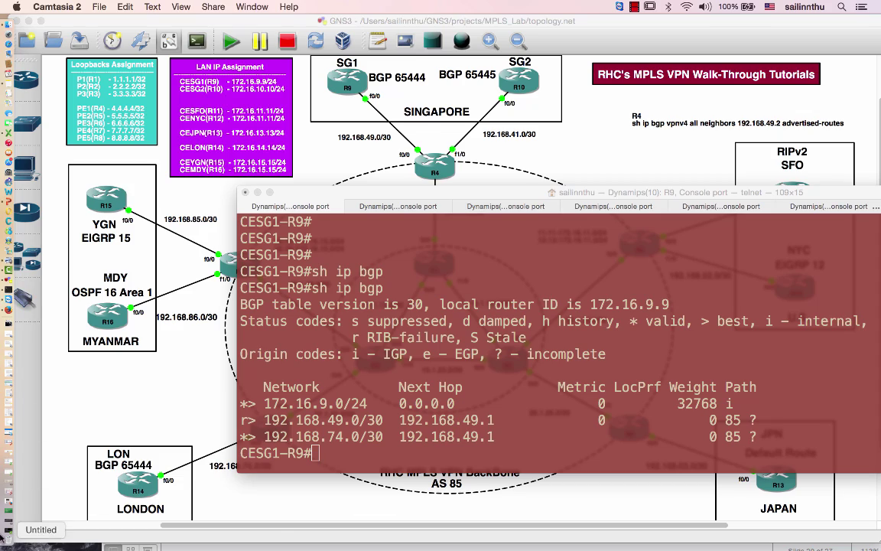
{"action": "left_click", "coordinate": [7, 476]}
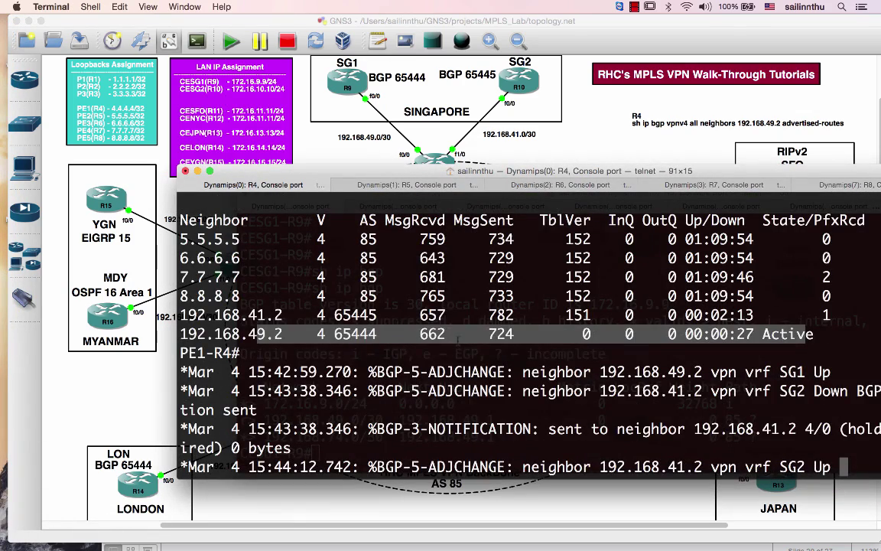
Step: Enter configuration mode on PE1-R4 and open router bgp 85
{"action": "key", "text": "Return"}
{"action": "key", "text": "Return"}
{"action": "key", "text": "Return"}
{"action": "key", "text": "Return"}
{"action": "key", "text": "Return"}
{"action": "key", "text": "Return"}
{"action": "key", "text": "Return"}
{"action": "key", "text": "Return"}
{"action": "key", "text": "Return"}
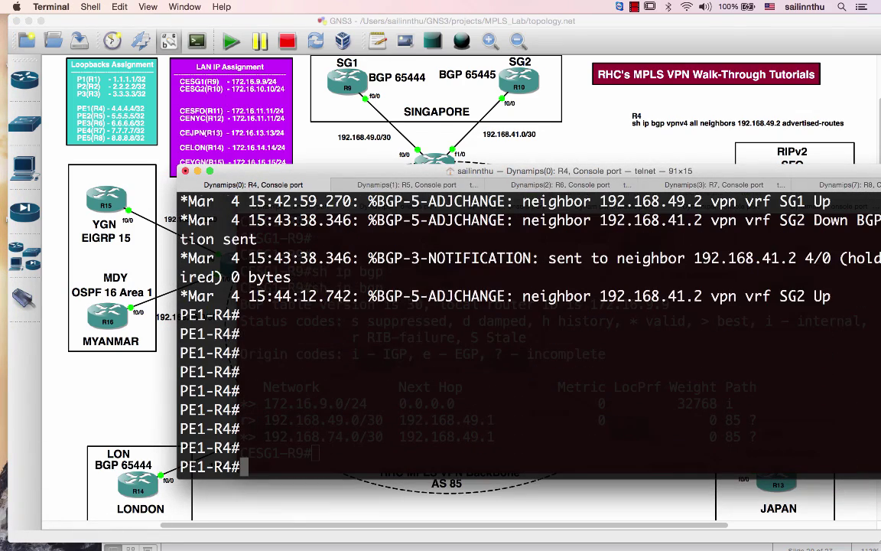
{"action": "key", "text": "Return"}
{"action": "key", "text": "Return"}
{"action": "type", "text": "c"}
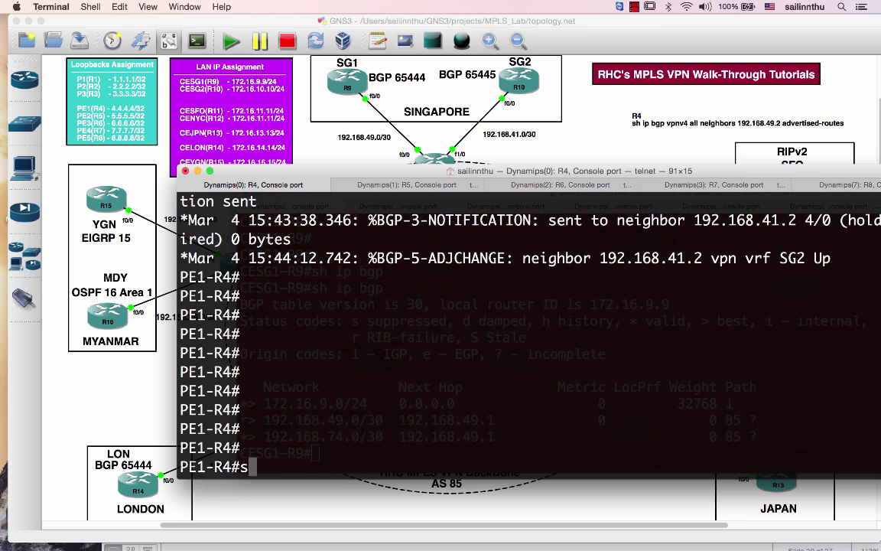
{"action": "type", "text": "onf t"}
{"action": "key", "text": "Return"}
{"action": "type", "text": "route"}
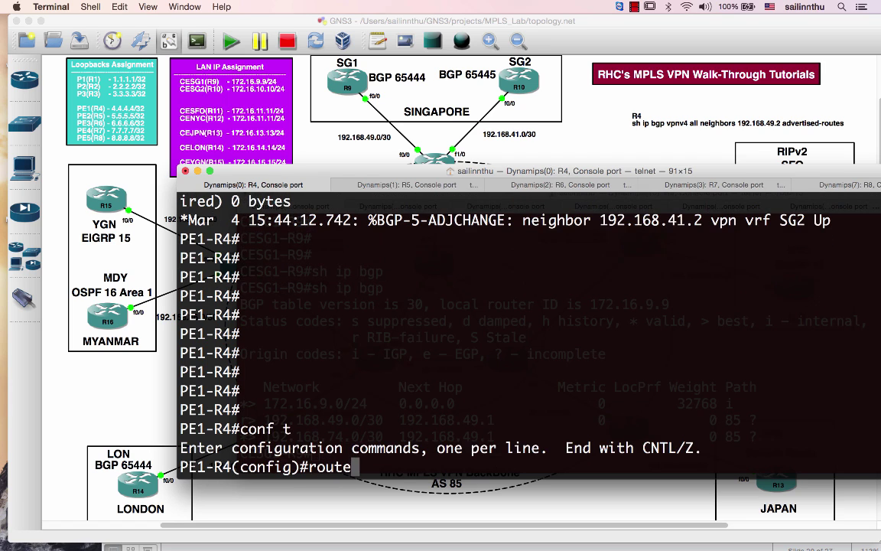
{"action": "type", "text": "r b"}
{"action": "key", "text": "Tab"}
{"action": "type", "text": "85"}
{"action": "key", "text": "Return"}
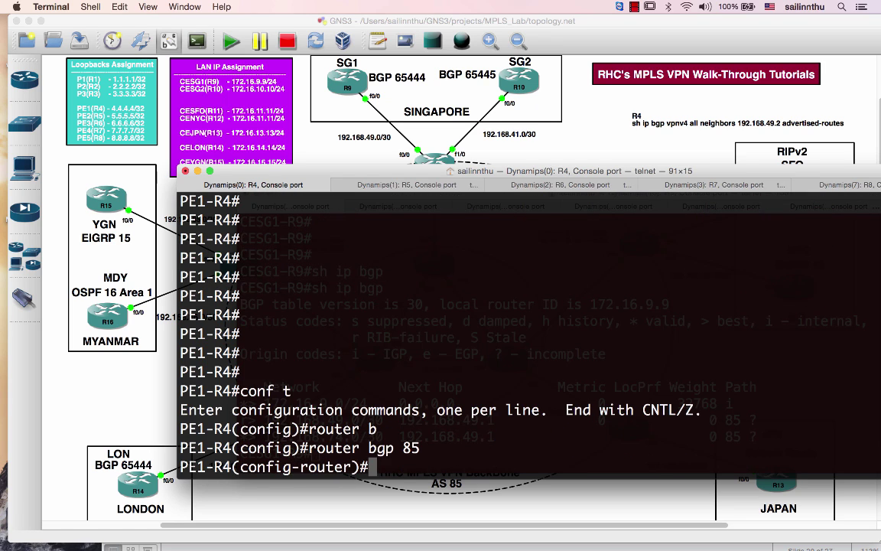
Step: Begin the address-family vpnv4 command, correcting the mistyped ipv4 option
{"action": "type", "text": "ad"}
{"action": "key", "text": "Tab"}
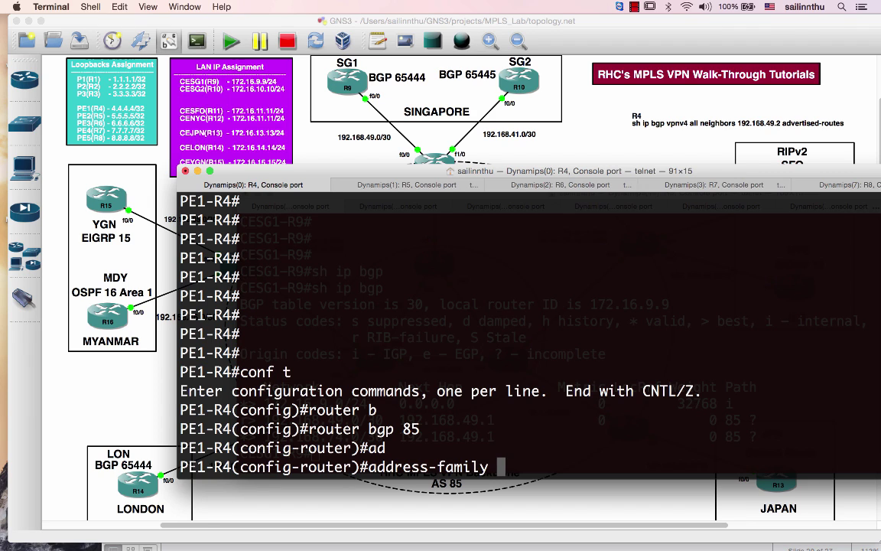
{"action": "key", "text": "BackSpace"}
{"action": "key", "text": "BackSpace"}
{"action": "key", "text": "BackSpace"}
{"action": "key", "text": "BackSpace"}
{"action": "key", "text": "BackSpace"}
{"action": "key", "text": "BackSpace"}
{"action": "key", "text": "BackSpace"}
{"action": "key", "text": "BackSpace"}
{"action": "key", "text": "BackSpace"}
{"action": "key", "text": "BackSpace"}
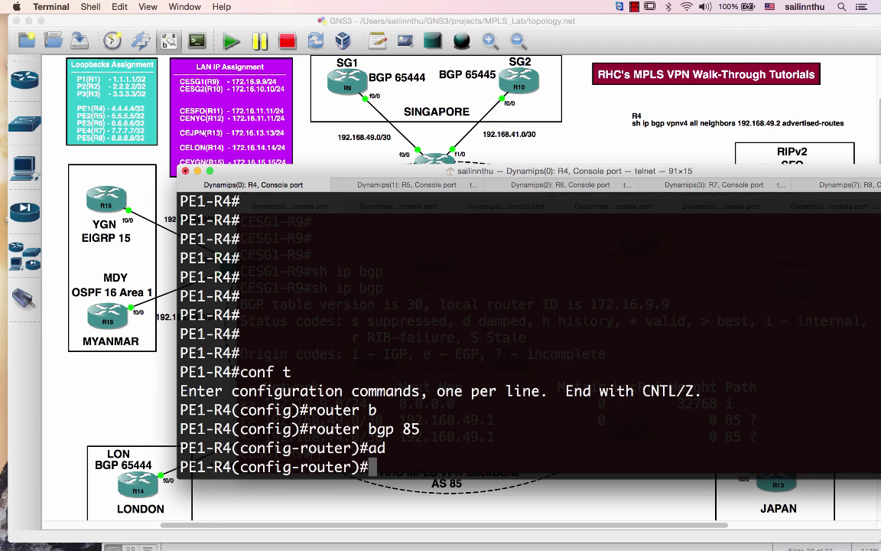
{"action": "type", "text": "ad"}
{"action": "key", "text": "Tab"}
{"action": "type", "text": "ip"}
{"action": "key", "text": "Tab"}
{"action": "type", "text": "v4"}
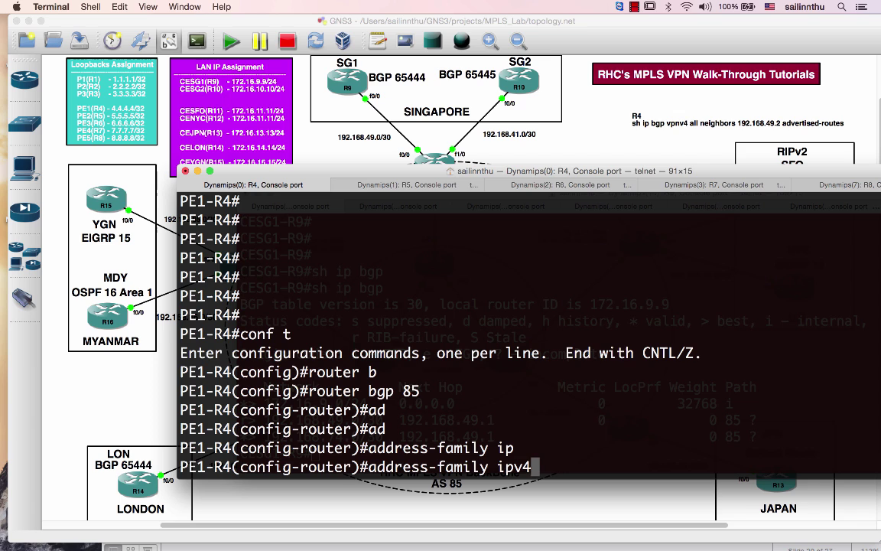
{"action": "type", "text": " v"}
{"action": "key", "text": "BackSpace"}
{"action": "key", "text": "BackSpace"}
{"action": "key", "text": "BackSpace"}
{"action": "key", "text": "BackSpace"}
{"action": "key", "text": "BackSpace"}
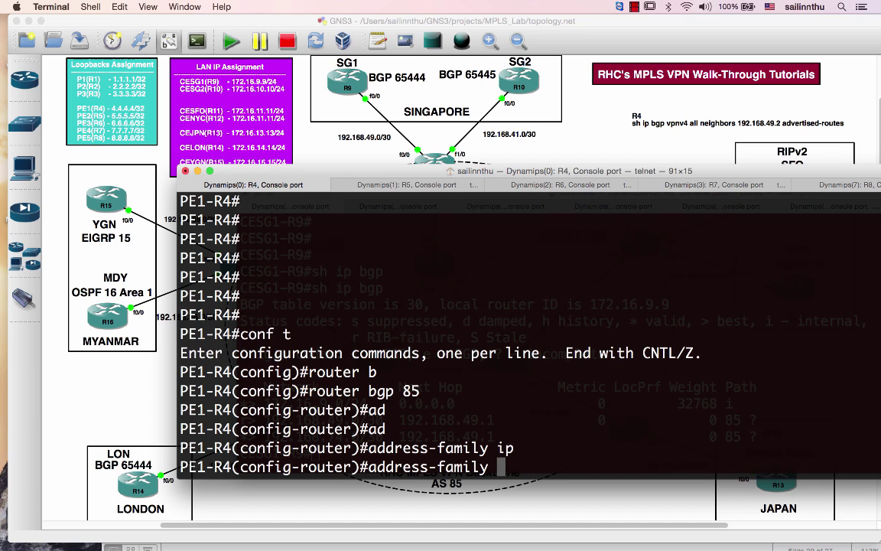
{"action": "type", "text": "vpn"}
{"action": "key", "text": "Tab"}
Step: Finish entering address-family vpnv4 unicast despite interrupting log messages
{"action": "type", "text": "v4"}
{"action": "key", "text": "Tab"}
{"action": "key", "text": "Tab"}
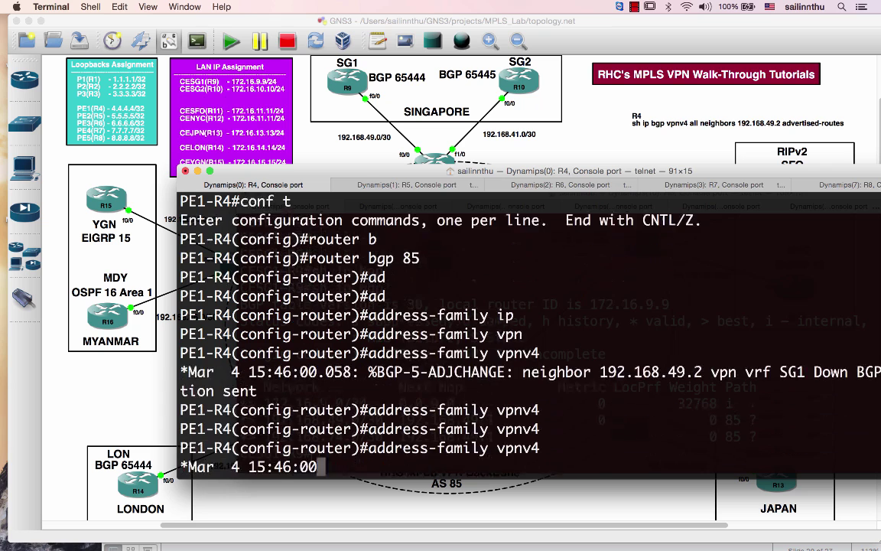
{"action": "key", "text": "BackSpace"}
{"action": "key", "text": "BackSpace"}
{"action": "key", "text": "BackSpace"}
{"action": "key", "text": "Up"}
{"action": "key", "text": "Tab"}
{"action": "type", "text": "u"}
{"action": "key", "text": "Tab"}
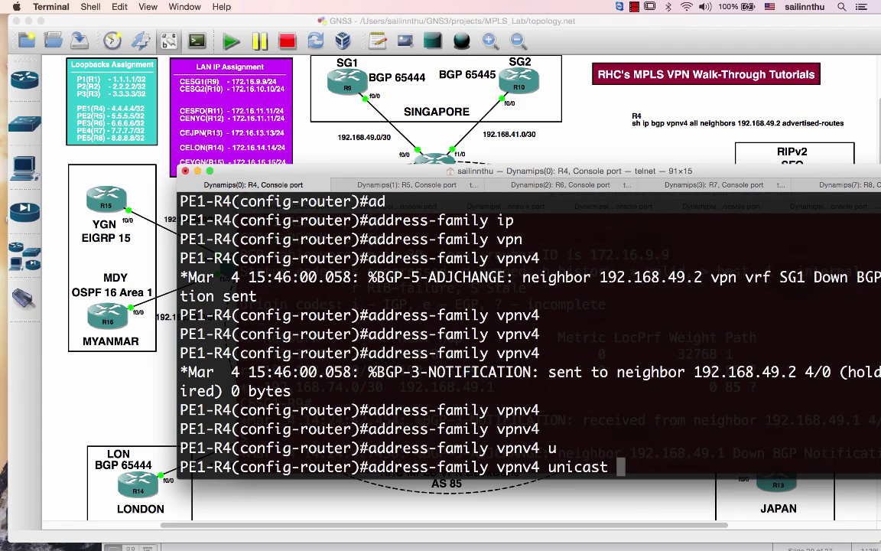
{"action": "key", "text": "Return"}
{"action": "key", "text": "Return"}
{"action": "key", "text": "Return"}
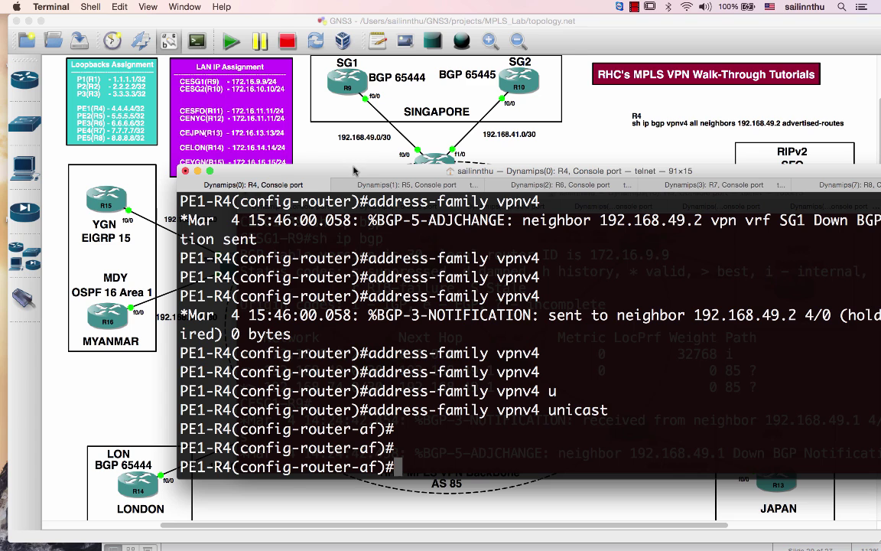
{"action": "left_click_drag", "start_coordinate": [321, 170], "coordinate": [300, 200]}
Step: Try 'neighbor 192.168.49.2 soft-reconfiguration inbound' in the VPNv4 address family, then exit it
{"action": "type", "text": "nei"}
{"action": "key", "text": "Tab"}
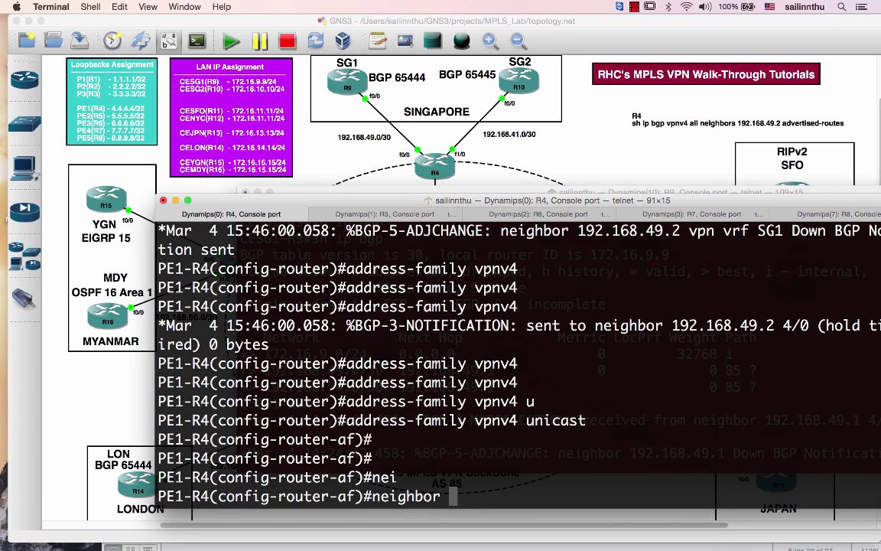
{"action": "type", "text": "192.1"}
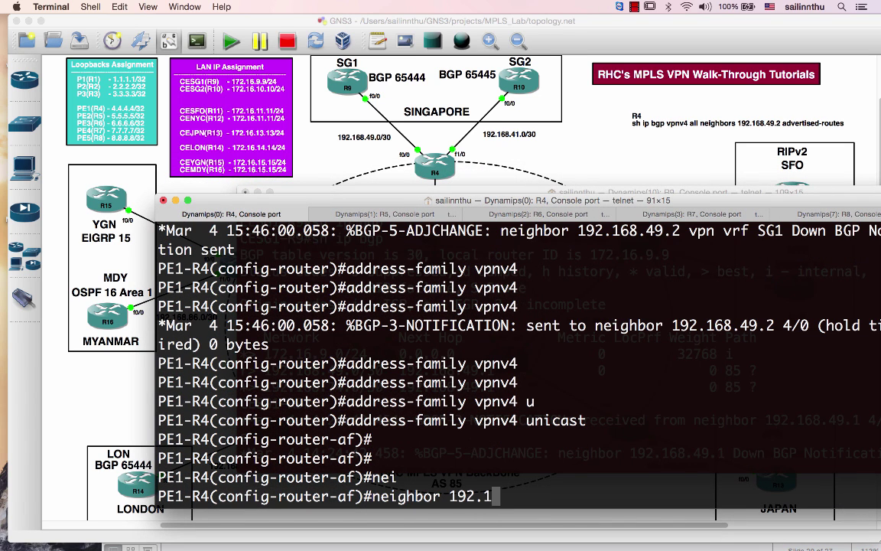
{"action": "type", "text": "68.4"}
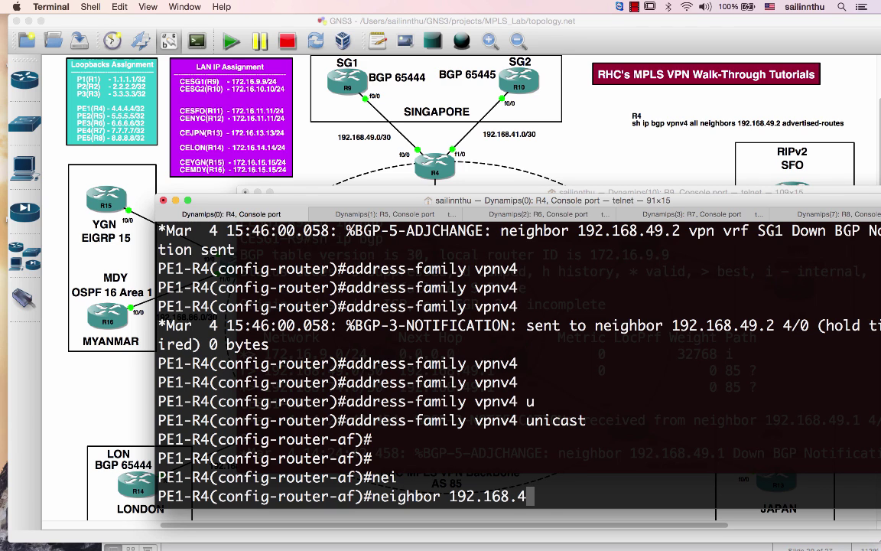
{"action": "type", "text": "9.2"}
{"action": "type", "text": " so"}
{"action": "key", "text": "Tab"}
{"action": "type", "text": "in"}
{"action": "key", "text": "Tab"}
{"action": "key", "text": "Return"}
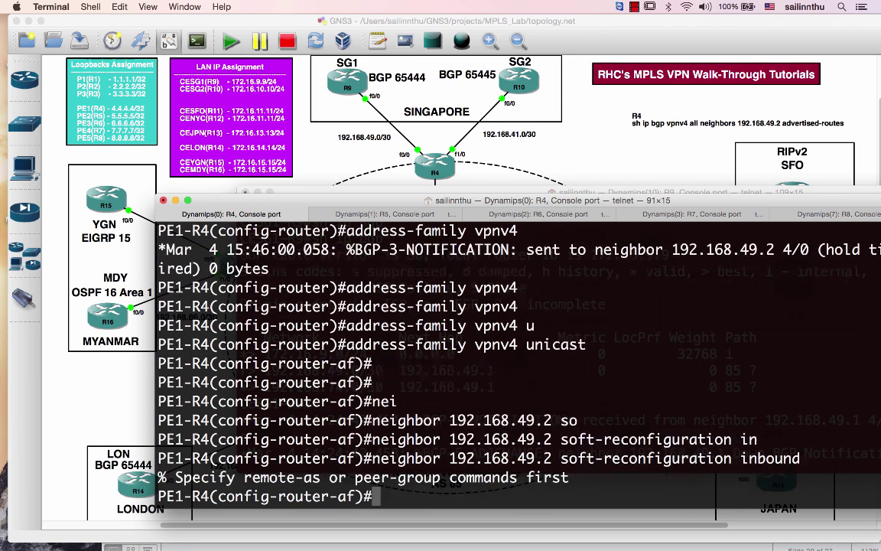
{"action": "type", "text": "exit"}
{"action": "key", "text": "Return"}
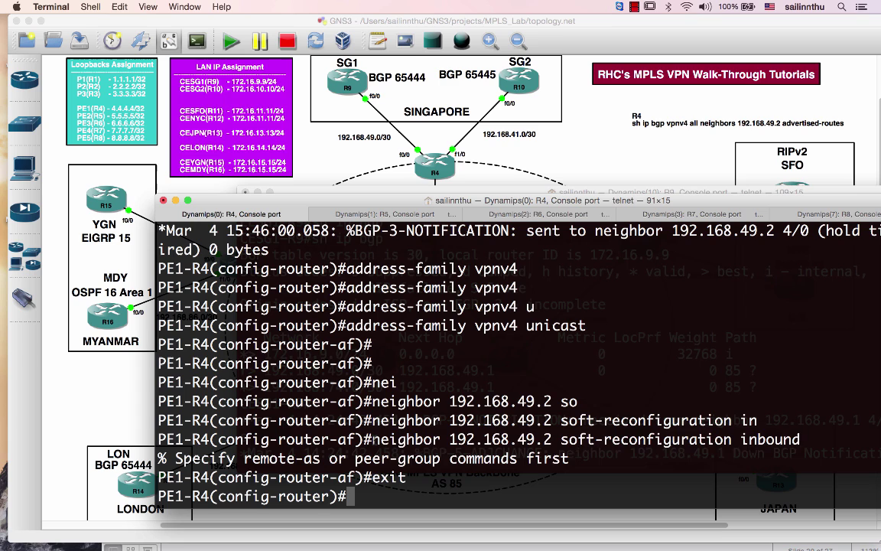
Step: Retry the soft-reconfiguration command at router BGP level, then end and show running-config
{"action": "left_click_drag", "start_coordinate": [373, 439], "coordinate": [801, 439]}
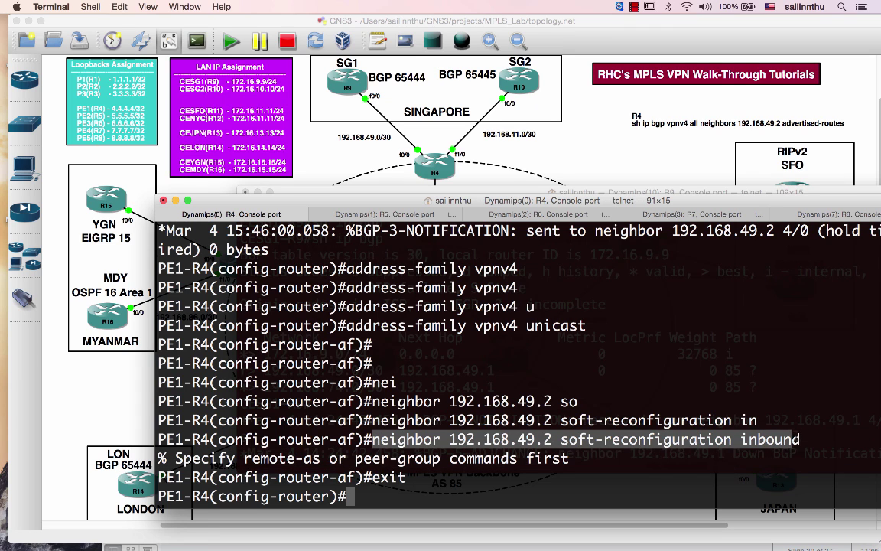
{"action": "type", "text": "neighbor 192.168.49.2 soft-reconfiguration inbound"}
{"action": "key", "text": "Return"}
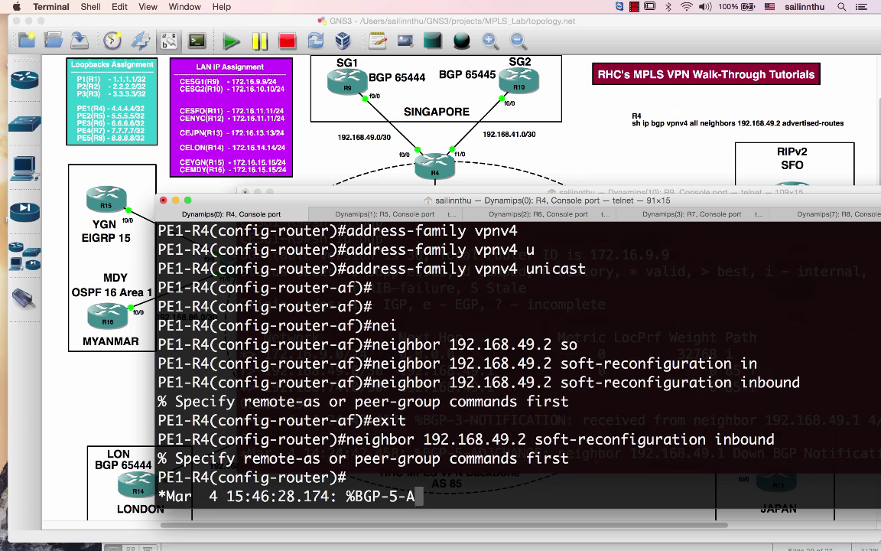
{"action": "key", "text": "Return"}
{"action": "key", "text": "Return"}
{"action": "type", "text": "end"}
{"action": "key", "text": "Return"}
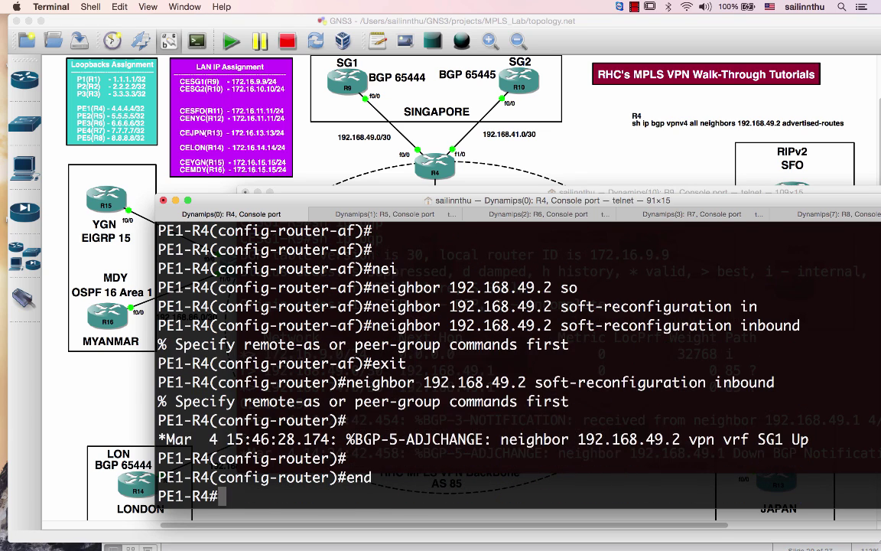
{"action": "type", "text": "sho run"}
{"action": "key", "text": "Tab"}
{"action": "key", "text": "Return"}
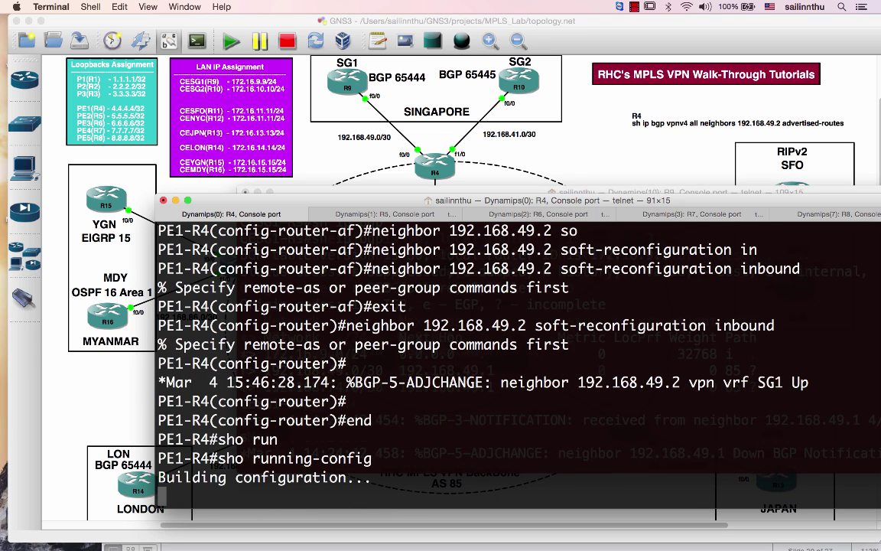
Step: Page through PE1-R4's running config to the BGP VPNv4 neighbors 5.5.5.5–8.8.8.8
{"action": "key", "text": "space"}
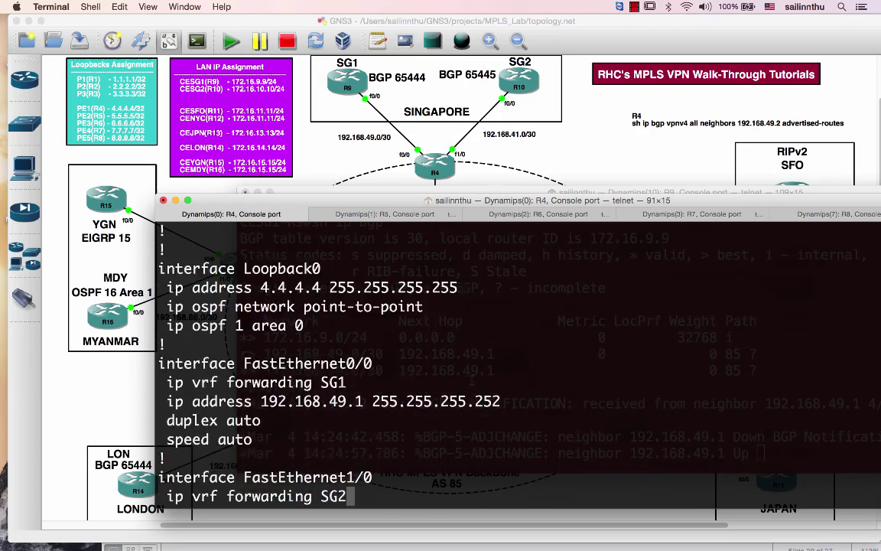
{"action": "key", "text": "space"}
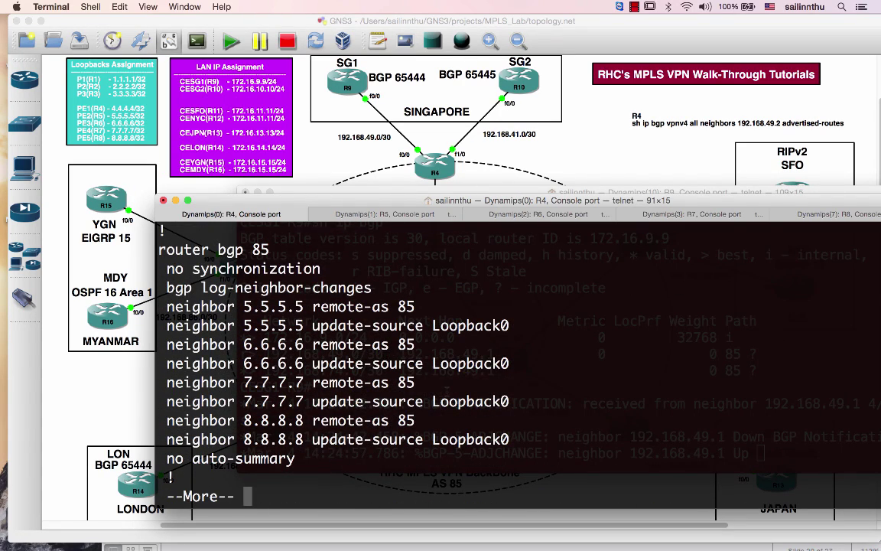
{"action": "key", "text": "space"}
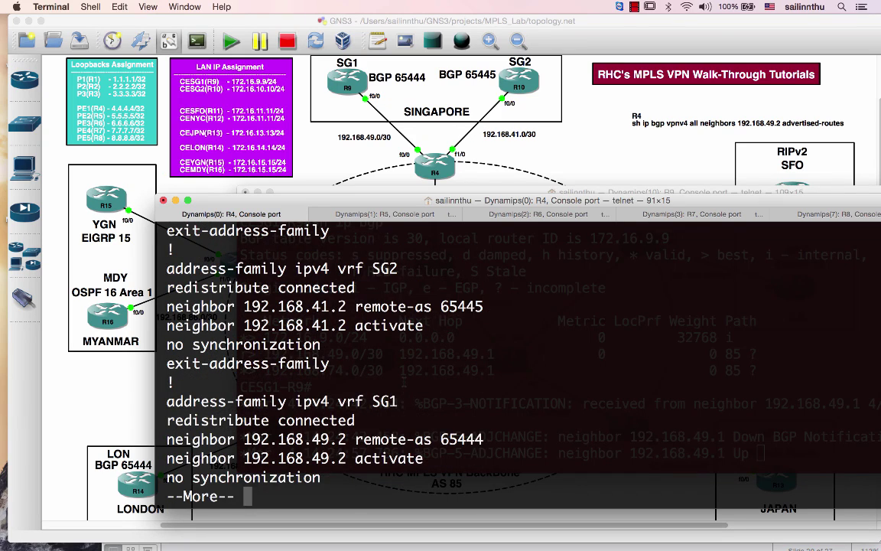
{"action": "scroll", "coordinate": [517, 360], "scroll_direction": "up", "scroll_amount": 5}
{"action": "scroll", "coordinate": [517, 359], "scroll_direction": "up", "scroll_amount": 2}
{"action": "scroll", "coordinate": [517, 360], "scroll_direction": "down", "scroll_amount": 5}
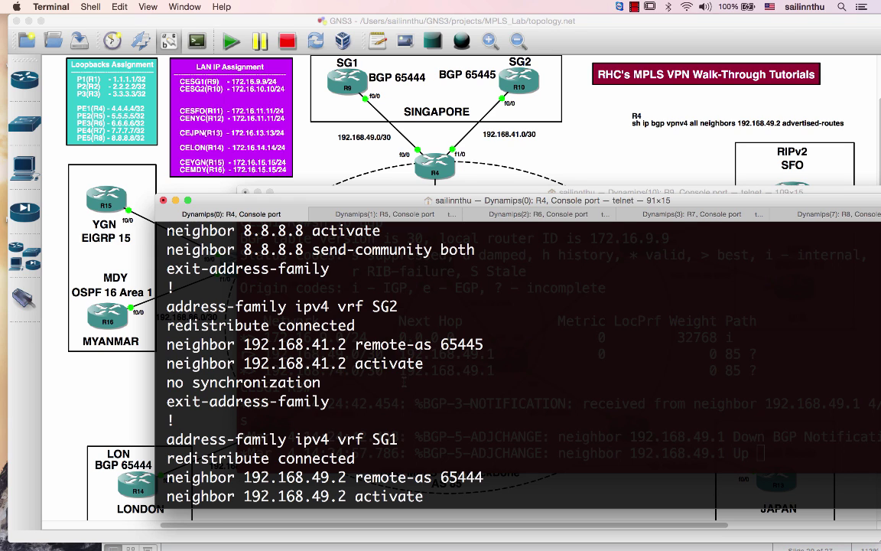
{"action": "scroll", "coordinate": [404, 381], "scroll_direction": "down", "scroll_amount": 2}
{"action": "key", "text": "space"}
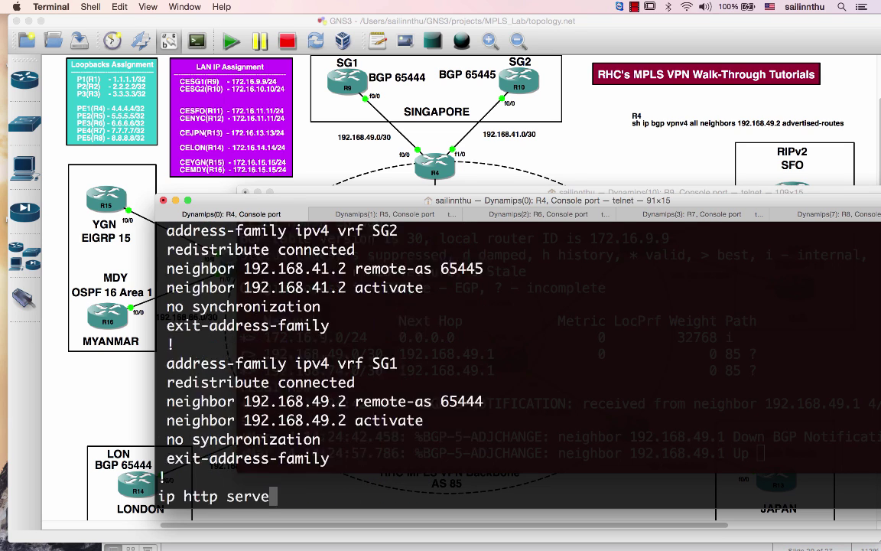
{"action": "scroll", "coordinate": [480, 352], "scroll_direction": "up", "scroll_amount": 5}
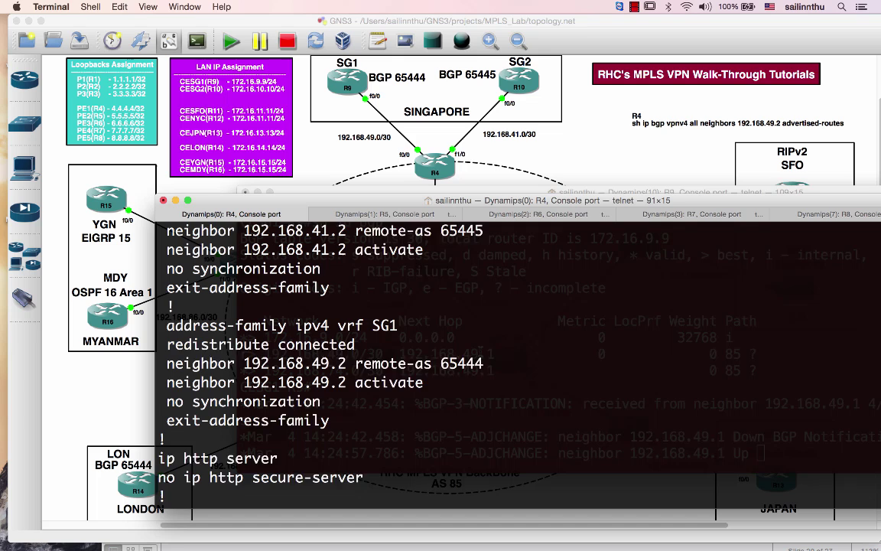
{"action": "scroll", "coordinate": [480, 352], "scroll_direction": "up", "scroll_amount": 1}
{"action": "scroll", "coordinate": [481, 352], "scroll_direction": "up", "scroll_amount": 2}
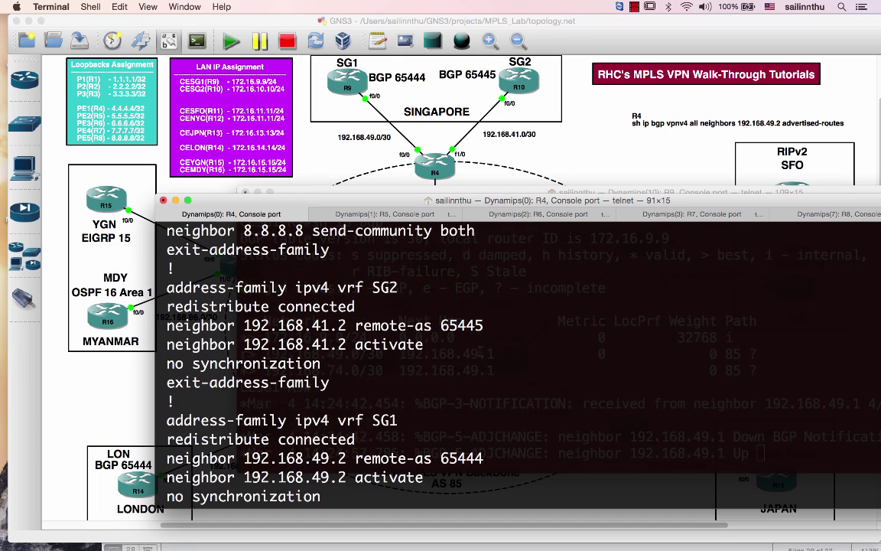
{"action": "scroll", "coordinate": [481, 352], "scroll_direction": "up", "scroll_amount": 2}
{"action": "scroll", "coordinate": [481, 352], "scroll_direction": "up", "scroll_amount": 2}
{"action": "scroll", "coordinate": [481, 352], "scroll_direction": "up", "scroll_amount": 1}
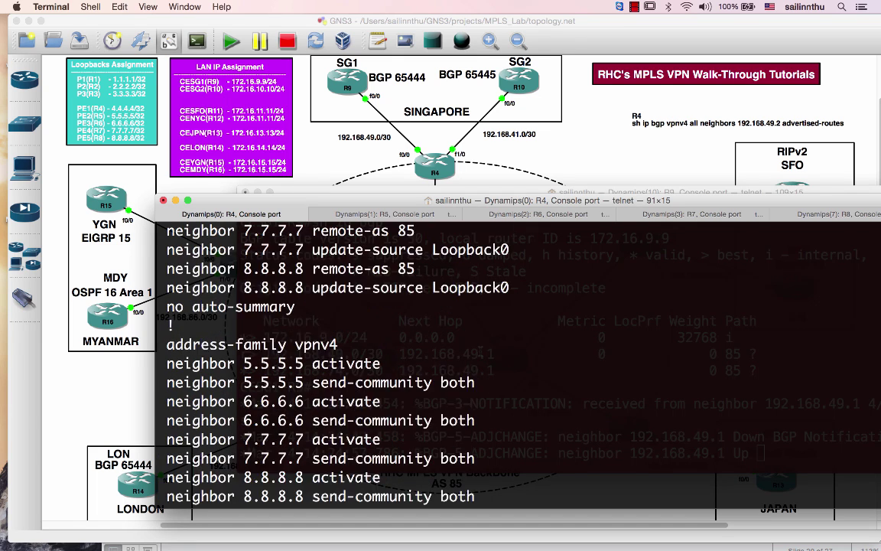
Step: Finish the config listing and enter router bgp 85, address-family ipv4 vrf SG1
{"action": "scroll", "coordinate": [481, 352], "scroll_direction": "down", "scroll_amount": 10}
{"action": "key", "text": "space"}
{"action": "type", "text": "conf t"}
{"action": "key", "text": "Return"}
{"action": "type", "text": "route"}
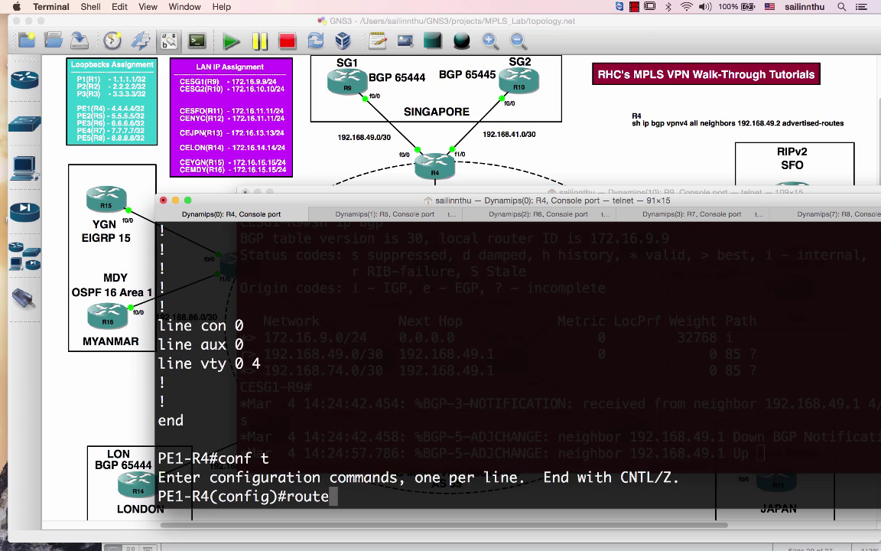
{"action": "type", "text": "r b"}
{"action": "key", "text": "Tab"}
{"action": "type", "text": "85"}
{"action": "key", "text": "Return"}
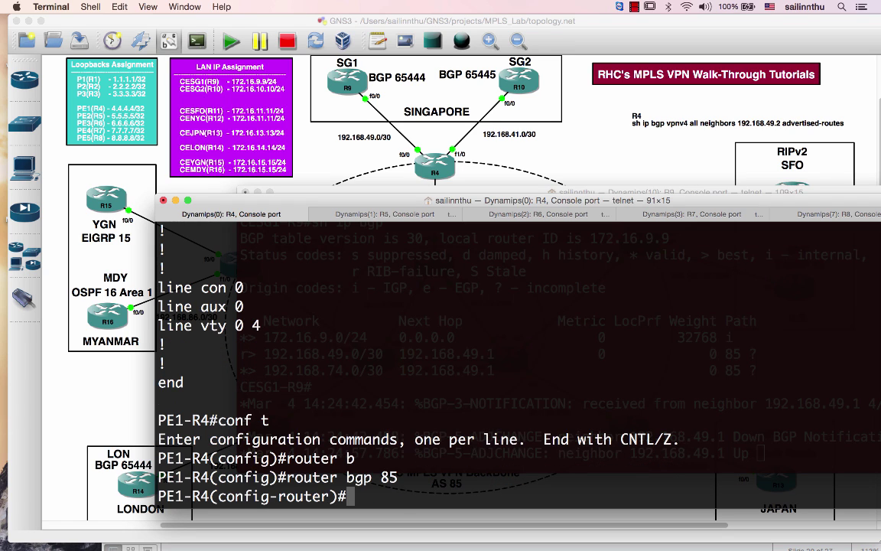
{"action": "type", "text": "ad"}
{"action": "key", "text": "Tab"}
{"action": "type", "text": "dress-family ip"}
{"action": "key", "text": "Tab"}
{"action": "type", "text": "v4 v"}
{"action": "key", "text": "Tab"}
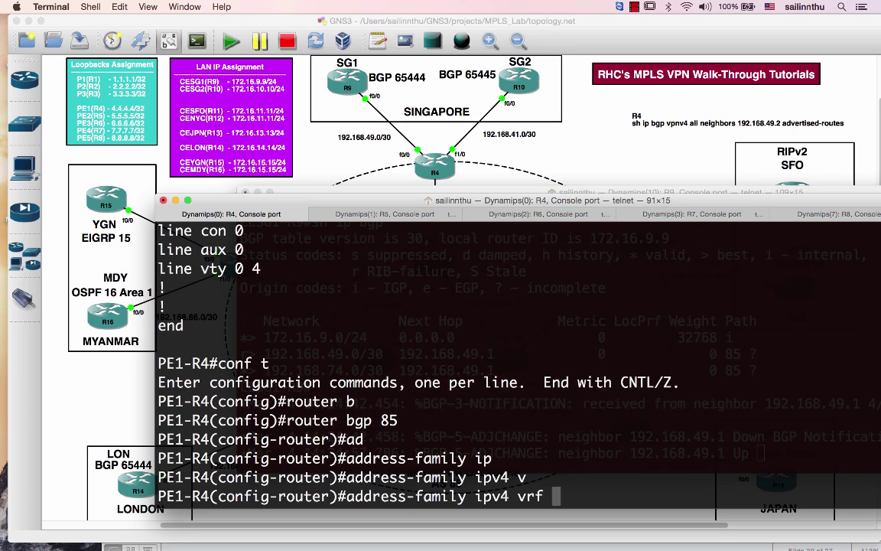
{"action": "type", "text": "SG1"}
{"action": "key", "text": "Return"}
Step: Apply 'neighbor 192.168.49.2 soft-reconfiguration inbound' under VRF SG1, then end
{"action": "type", "text": "nei"}
{"action": "key", "text": "Tab"}
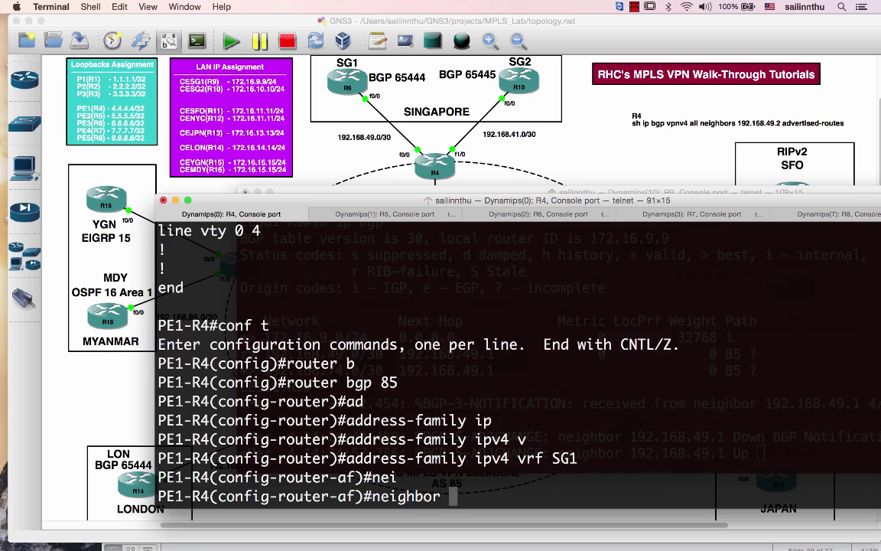
{"action": "type", "text": "192.168."}
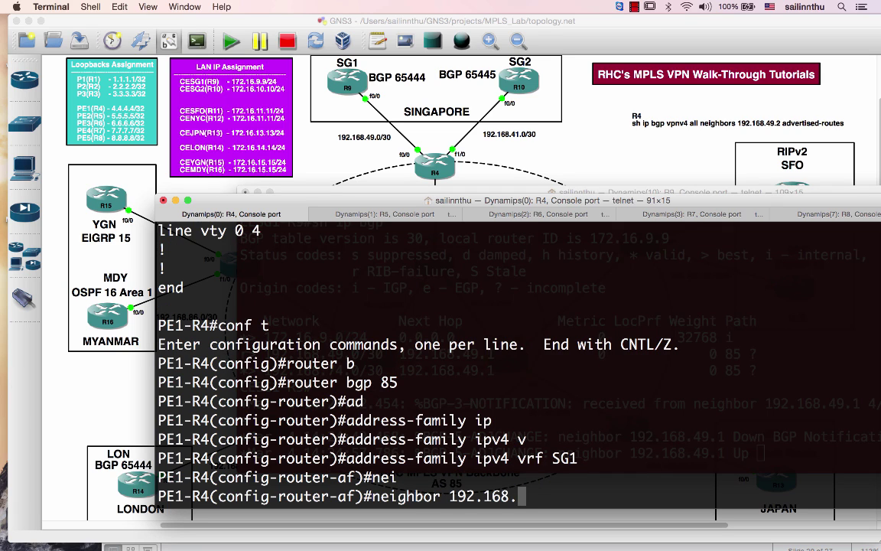
{"action": "type", "text": "49."}
{"action": "type", "text": "1"}
{"action": "key", "text": "BackSpace"}
{"action": "type", "text": "2"}
{"action": "key", "text": "BackSpace"}
{"action": "key", "text": "BackSpace"}
{"action": "type", "text": "2 so"}
{"action": "key", "text": "Tab"}
{"action": "type", "text": "in"}
{"action": "key", "text": "Tab"}
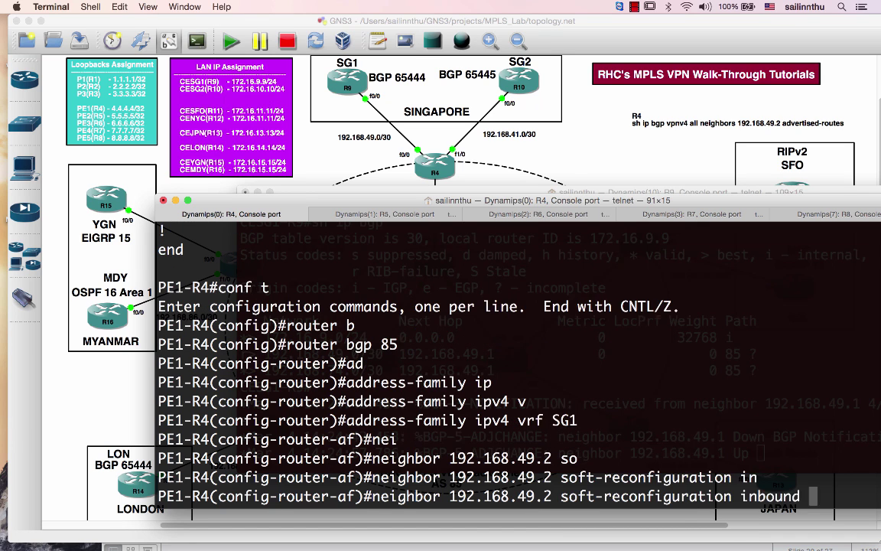
{"action": "key", "text": "Return"}
{"action": "key", "text": "Return"}
{"action": "key", "text": "Return"}
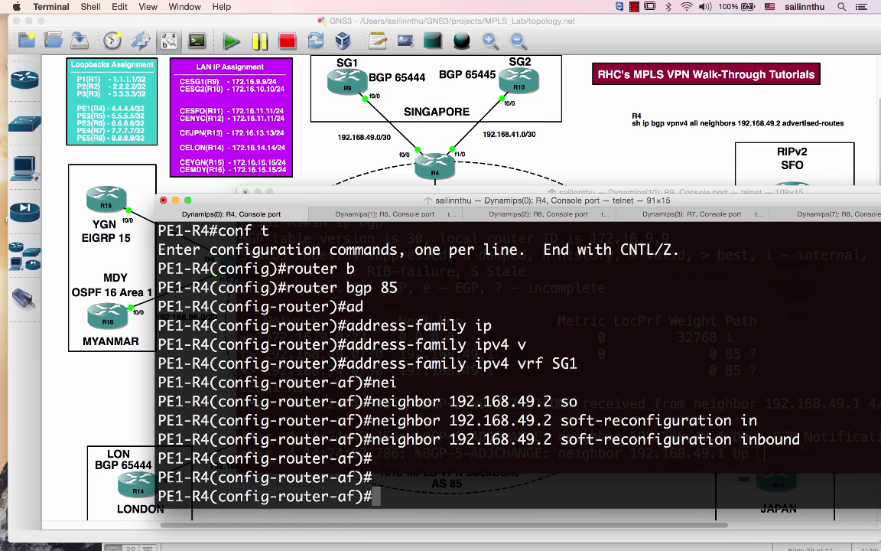
{"action": "key", "text": "Return"}
{"action": "key", "text": "Return"}
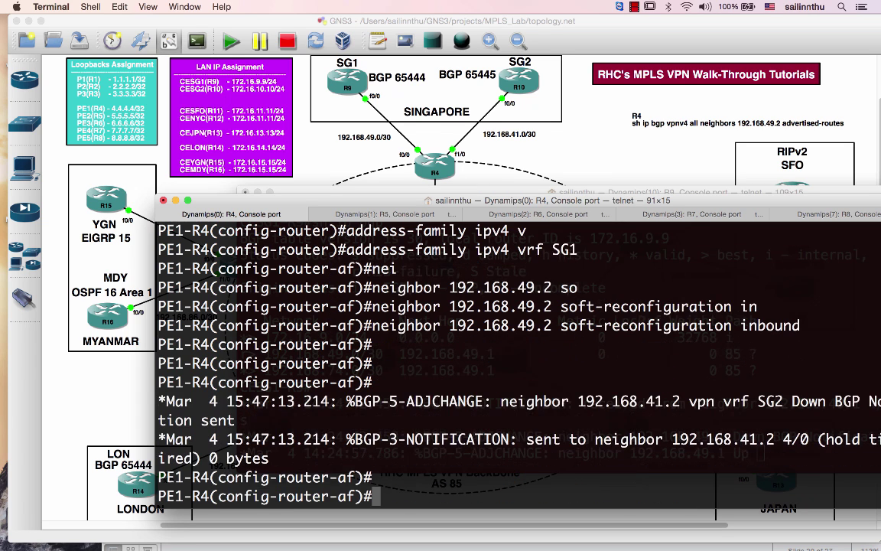
{"action": "type", "text": "end"}
{"action": "key", "text": "Return"}
{"action": "key", "text": "Return"}
{"action": "key", "text": "Return"}
{"action": "key", "text": "Return"}
Step: Run 'sh ip bgp vpnv4 all neighbors 192.168.49.2 advertised-routes' on PE1-R4
{"action": "type", "text": "s"}
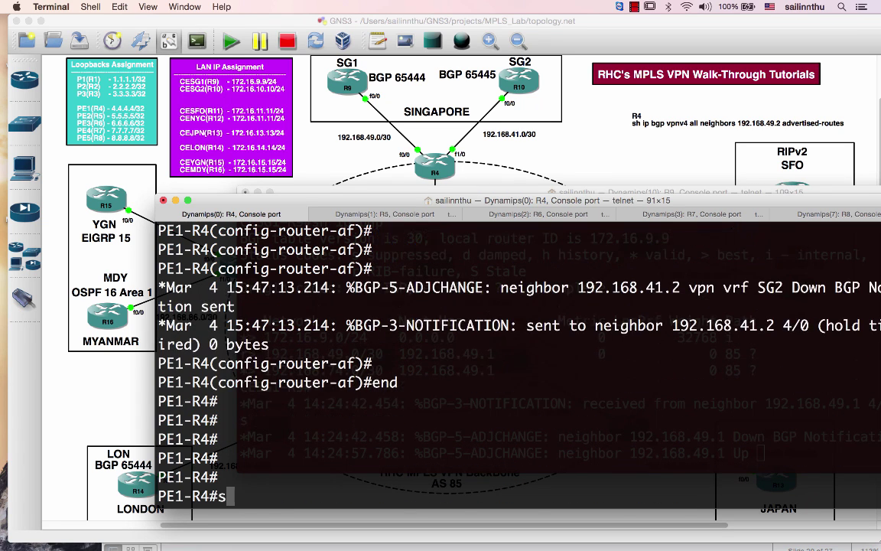
{"action": "type", "text": "h ip"}
{"action": "key", "text": "Tab"}
{"action": "type", "text": "bp"}
{"action": "key", "text": "Tab"}
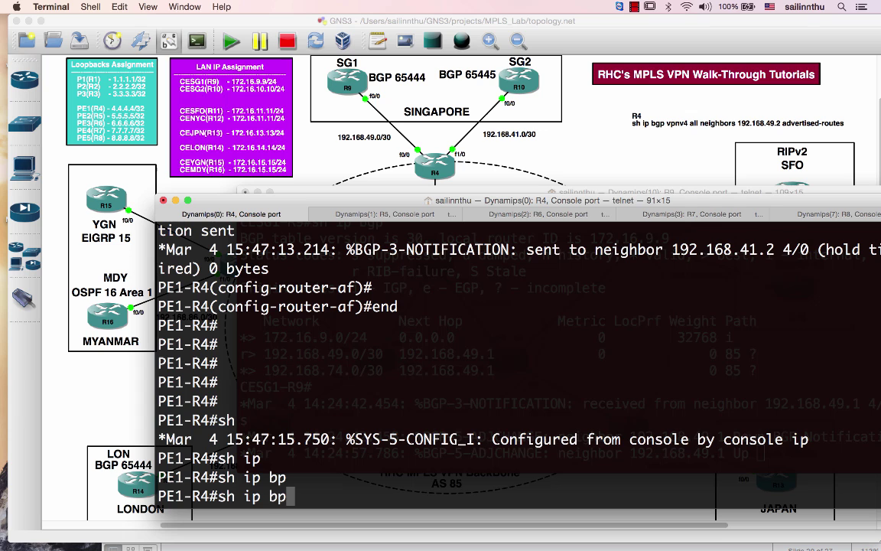
{"action": "key", "text": "BackSpace"}
{"action": "type", "text": "gp"}
{"action": "key", "text": "Tab"}
{"action": "type", "text": "vpn"}
{"action": "key", "text": "Tab"}
{"action": "type", "text": "v4 "}
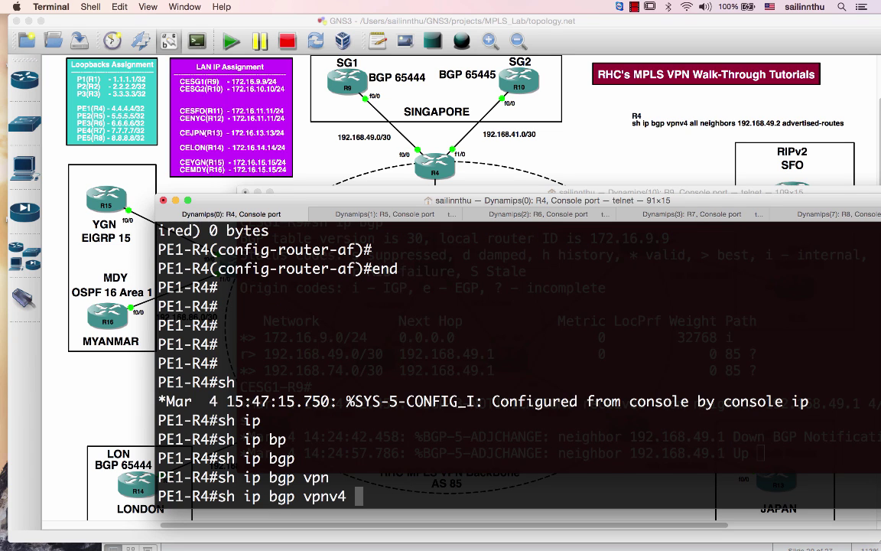
{"action": "type", "text": "?"}
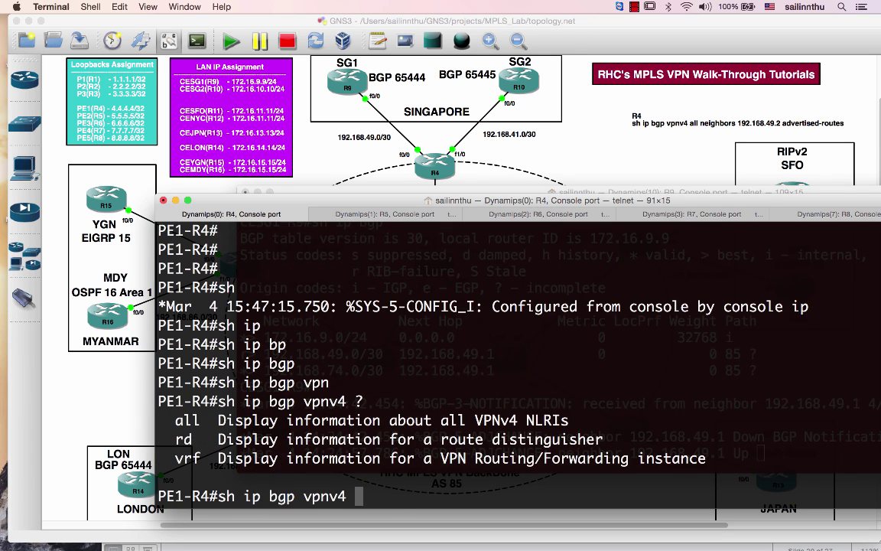
{"action": "type", "text": "al"}
{"action": "key", "text": "Tab"}
{"action": "type", "text": "?"}
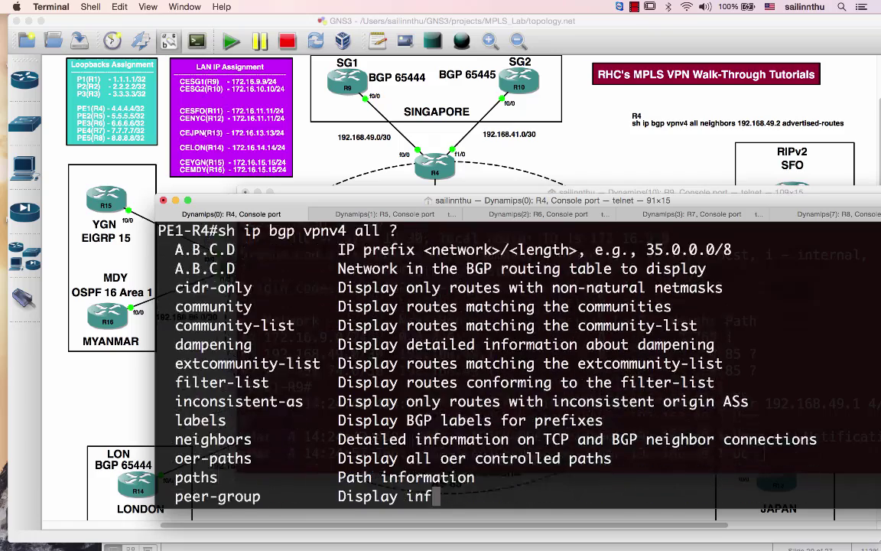
{"action": "type", "text": "nei"}
{"action": "key", "text": "Tab"}
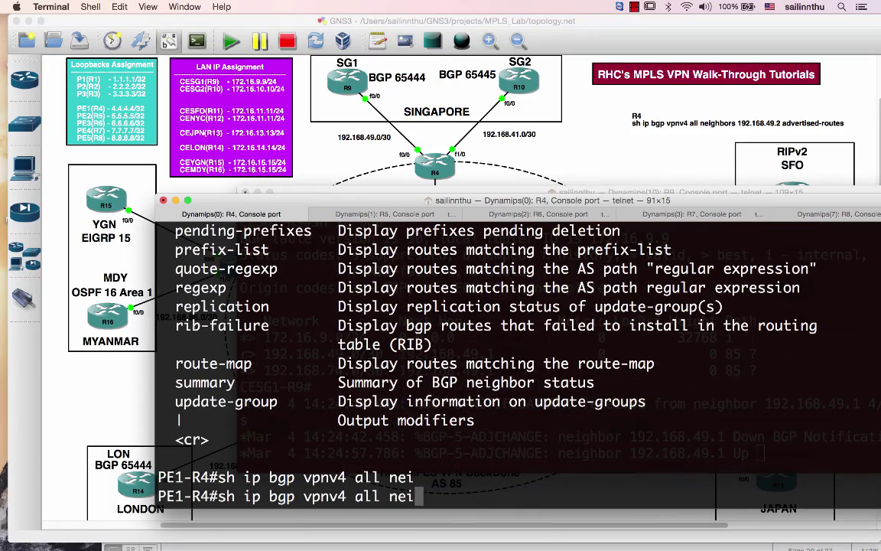
{"action": "key", "text": "Tab"}
{"action": "type", "text": "192.168."}
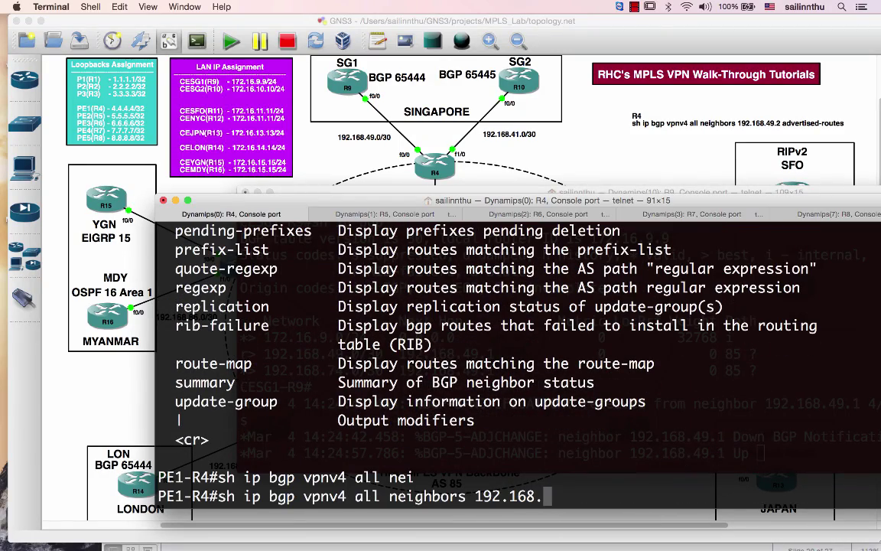
{"action": "type", "text": "49.2 "}
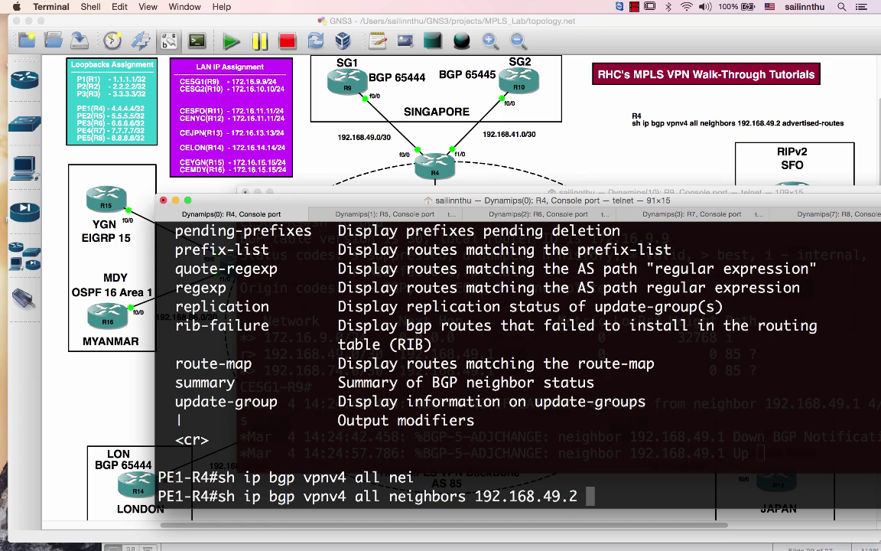
{"action": "type", "text": "ad"}
{"action": "key", "text": "Tab"}
{"action": "key", "text": "Return"}
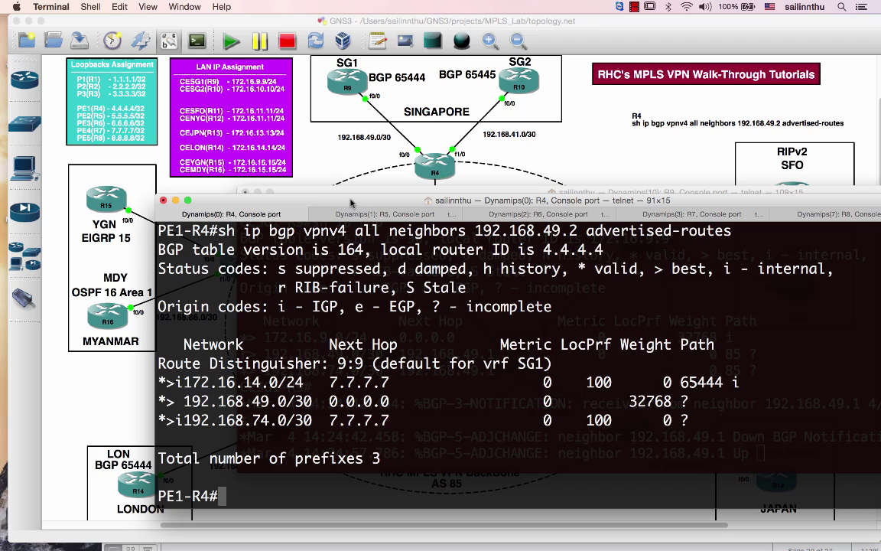
Step: Highlight the advertised 192.168.74.0/30, 192.168.49.0/30 and 172.16.14.0/24 route rows
{"action": "left_click_drag", "start_coordinate": [352, 201], "coordinate": [438, 183]}
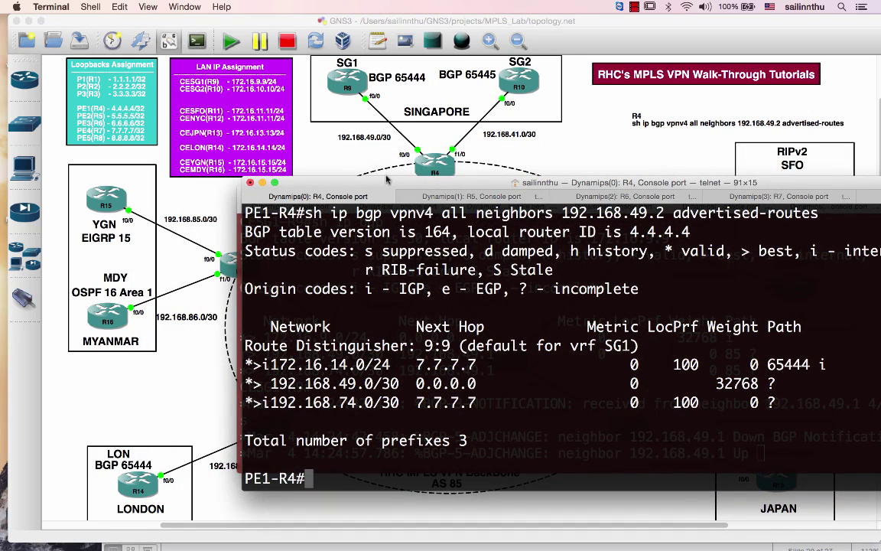
{"action": "left_click_drag", "start_coordinate": [271, 403], "coordinate": [442, 403]}
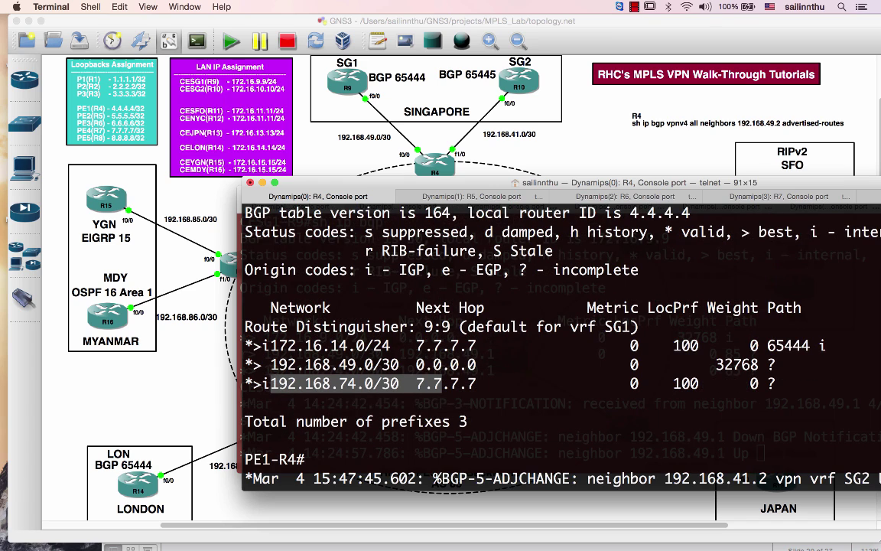
{"action": "left_click_drag", "start_coordinate": [271, 364], "coordinate": [421, 383]}
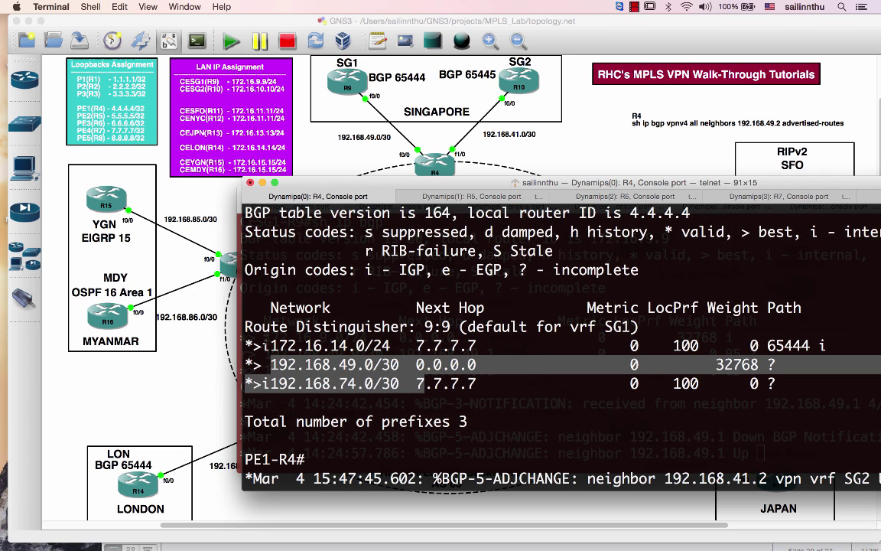
{"action": "left_click_drag", "start_coordinate": [262, 345], "coordinate": [270, 364]}
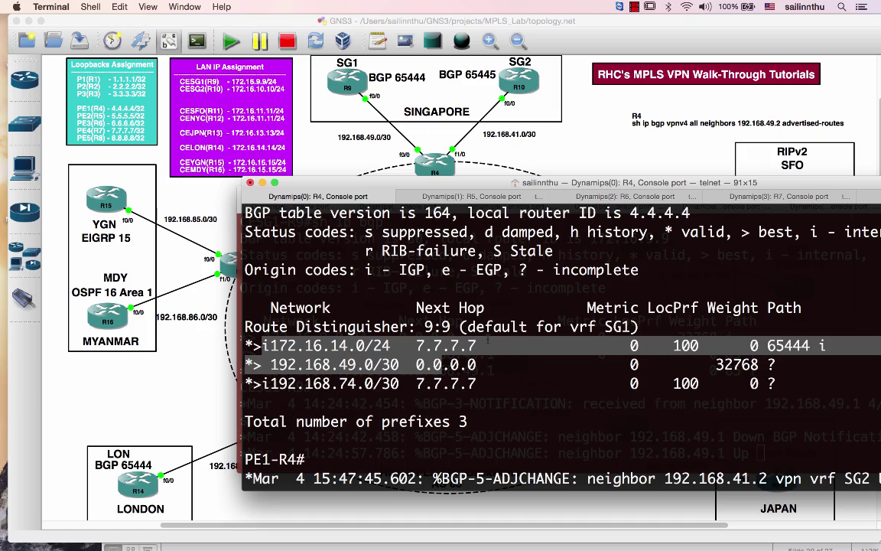
{"action": "scroll", "coordinate": [440, 305], "scroll_direction": "up", "scroll_amount": 3}
{"action": "scroll", "coordinate": [440, 305], "scroll_direction": "down", "scroll_amount": 3}
Step: Hide the R9 console and move the R4 console up over the topology
{"action": "mouse_move", "coordinate": [388, 185]}
{"action": "left_mouse_down"}
{"action": "mouse_move", "coordinate": [528, 255]}
{"action": "mouse_move", "coordinate": [447, 251]}
{"action": "left_mouse_up"}
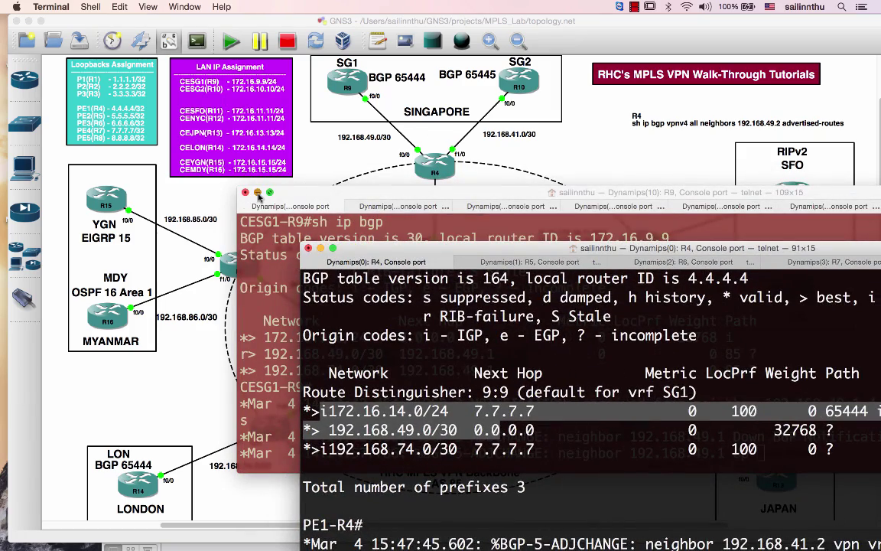
{"action": "left_click", "coordinate": [258, 192]}
{"action": "left_click_drag", "start_coordinate": [387, 259], "coordinate": [252, 88]}
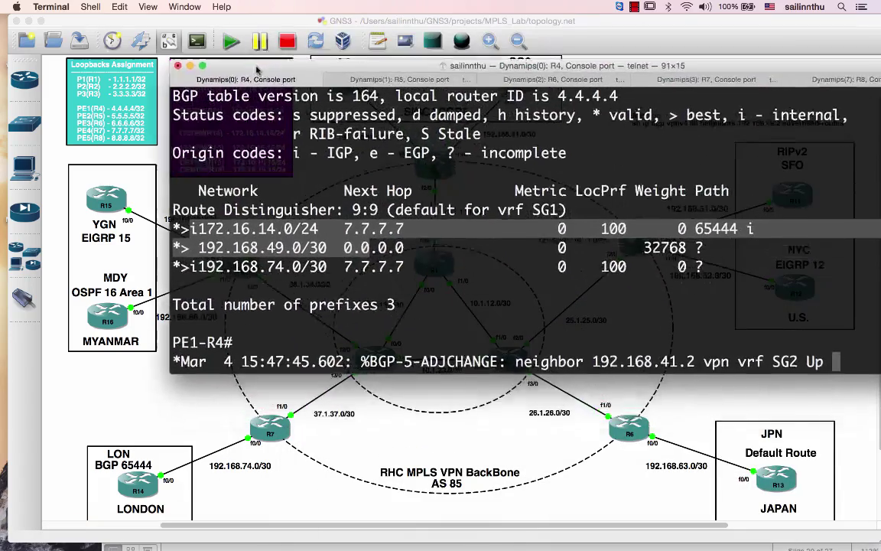
Step: Move from the PE1-R4 console to the PE4-R7 console
{"action": "key", "text": "Return"}
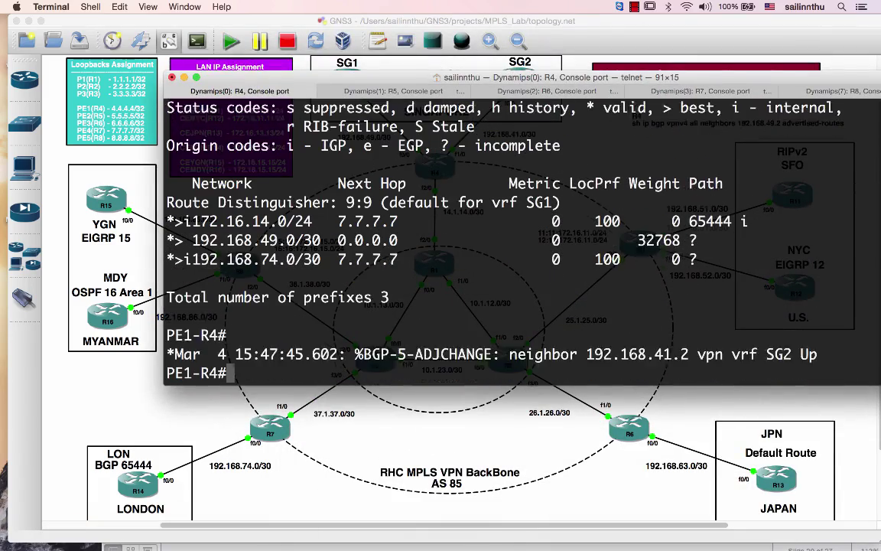
{"action": "key", "text": "Return"}
{"action": "key", "text": "ctrl+Tab"}
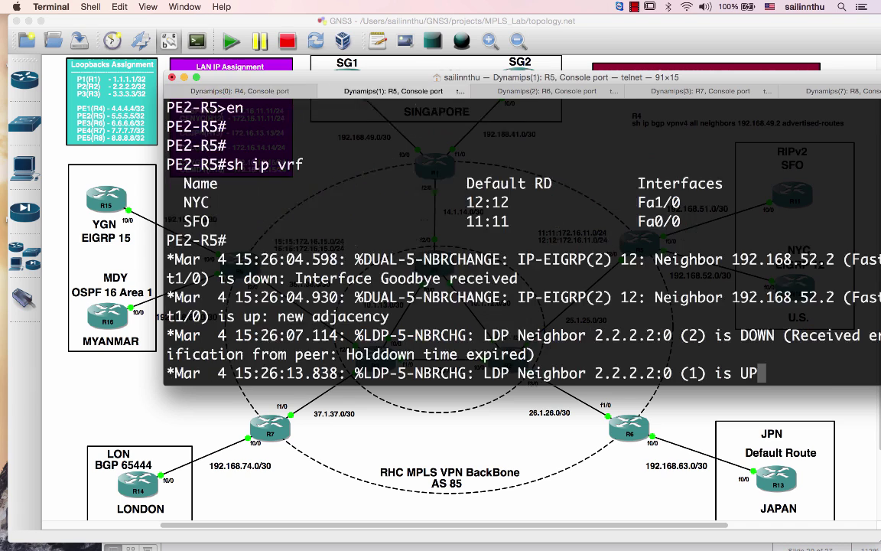
{"action": "key", "text": "ctrl+Tab"}
{"action": "key", "text": "ctrl+Tab"}
{"action": "key", "text": "ctrl+Tab"}
{"action": "key", "text": "ctrl+Tab"}
{"action": "key", "text": "ctrl+shift+Tab"}
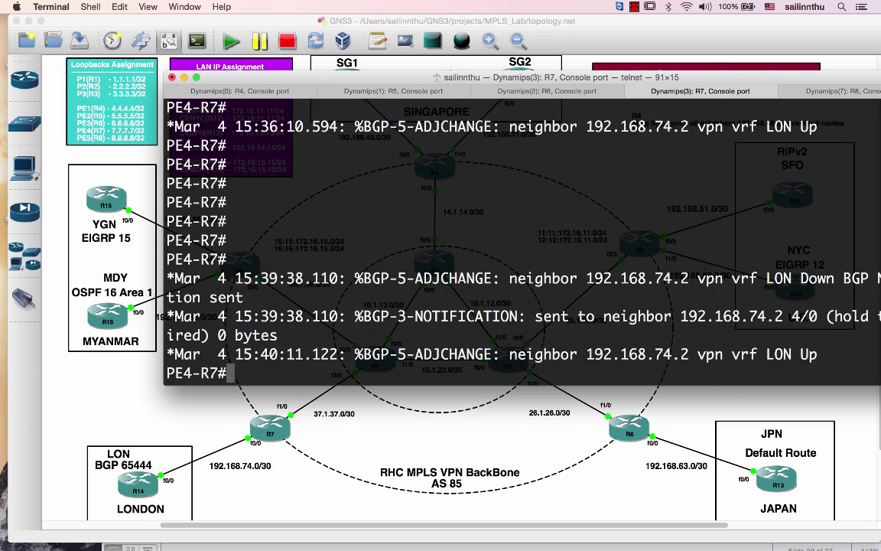
{"action": "key", "text": "Return"}
Step: On PE4-R7, enter router bgp 85's address-family ipv4 vrf LON
{"action": "key", "text": "Return"}
{"action": "type", "text": "onf t"}
{"action": "key", "text": "Return"}
{"action": "type", "text": "on"}
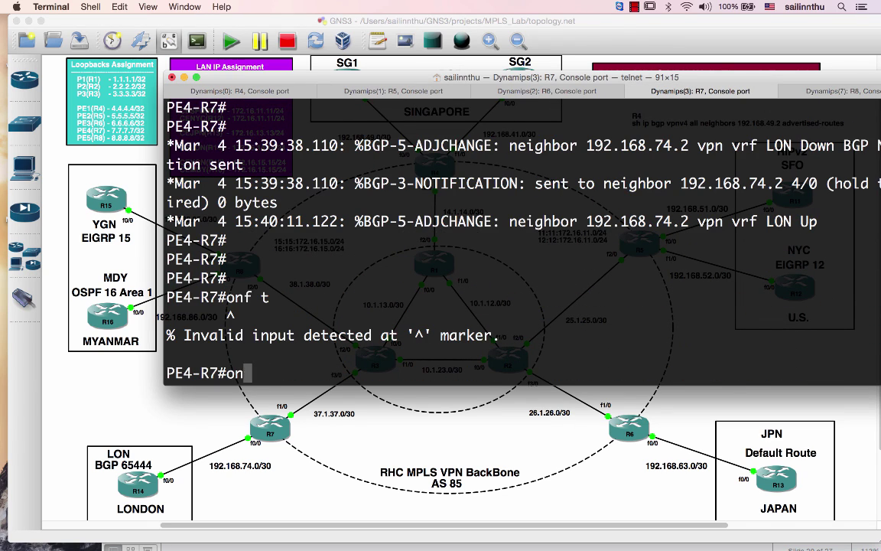
{"action": "key", "text": "BackSpace"}
{"action": "key", "text": "BackSpace"}
{"action": "type", "text": "conf t"}
{"action": "key", "text": "Return"}
{"action": "type", "text": "router b"}
{"action": "key", "text": "Tab"}
{"action": "type", "text": "9"}
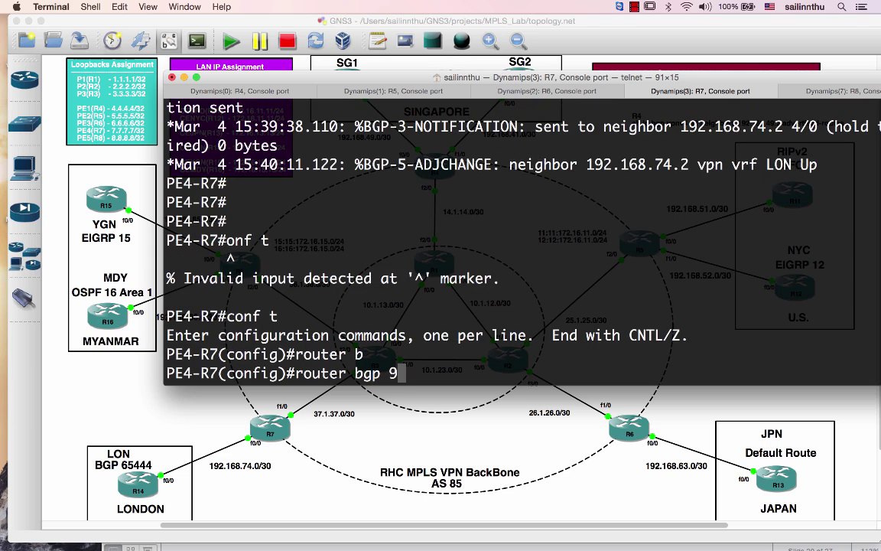
{"action": "type", "text": "5"}
{"action": "key", "text": "BackSpace"}
{"action": "key", "text": "BackSpace"}
{"action": "type", "text": "85"}
{"action": "key", "text": "Return"}
{"action": "type", "text": "ad"}
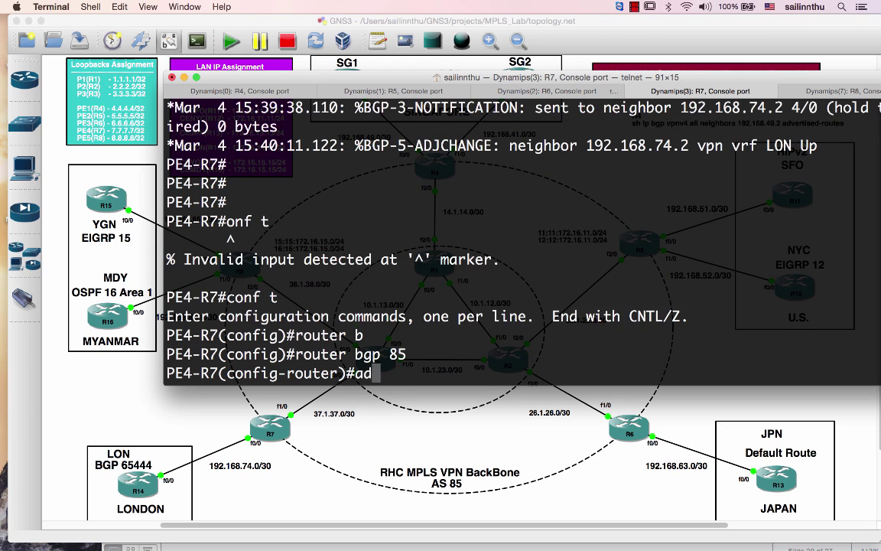
{"action": "key", "text": "Tab"}
{"action": "type", "text": "ipv"}
{"action": "key", "text": "Tab"}
{"action": "type", "text": "4 v"}
{"action": "key", "text": "Tab"}
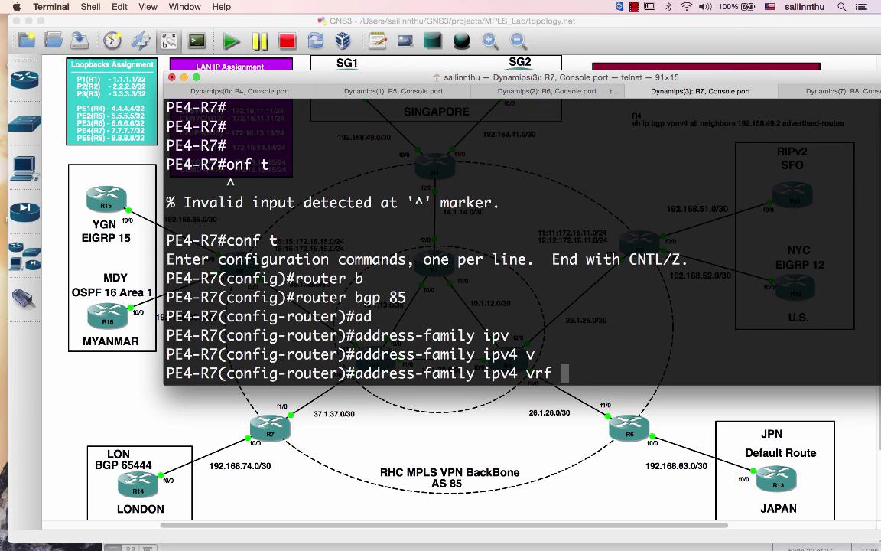
{"action": "type", "text": "LON"}
{"action": "key", "text": "Return"}
Step: Enable inbound soft-reconfiguration for neighbor 192.168.74.2 and end configuration
{"action": "type", "text": "nfig-router-af)#nei"}
{"action": "key", "text": "Tab"}
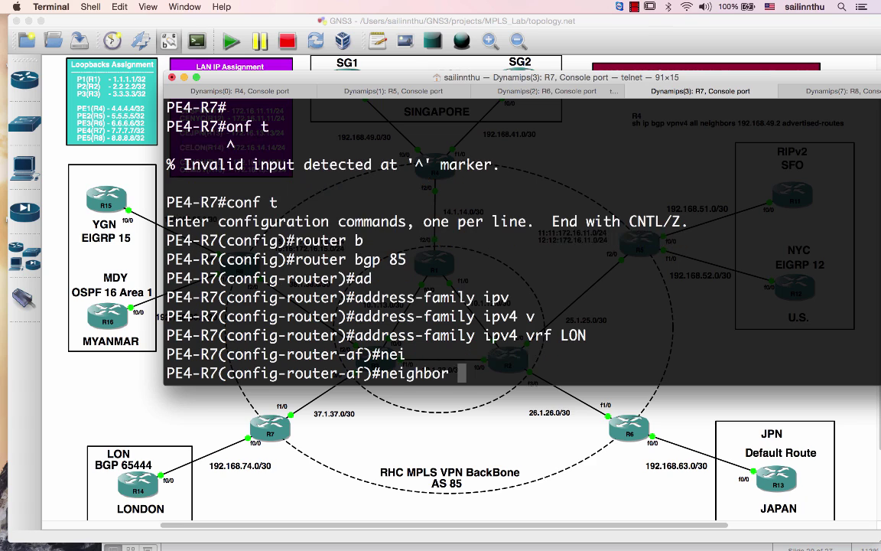
{"action": "type", "text": "192.168.7"}
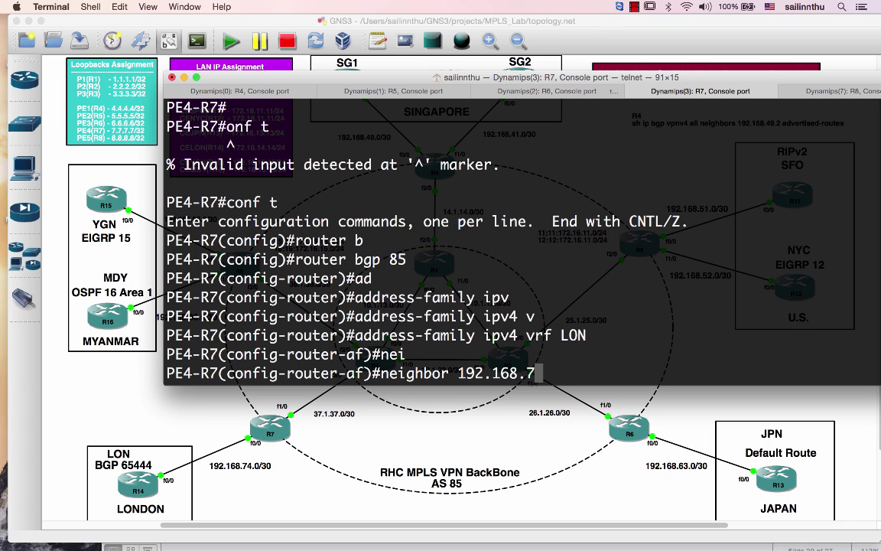
{"action": "type", "text": "4."}
{"action": "type", "text": "2 "}
{"action": "type", "text": "so"}
{"action": "key", "text": "Tab"}
{"action": "type", "text": "in"}
{"action": "key", "text": "Tab"}
{"action": "key", "text": "Return"}
{"action": "type", "text": "end"}
{"action": "key", "text": "Return"}
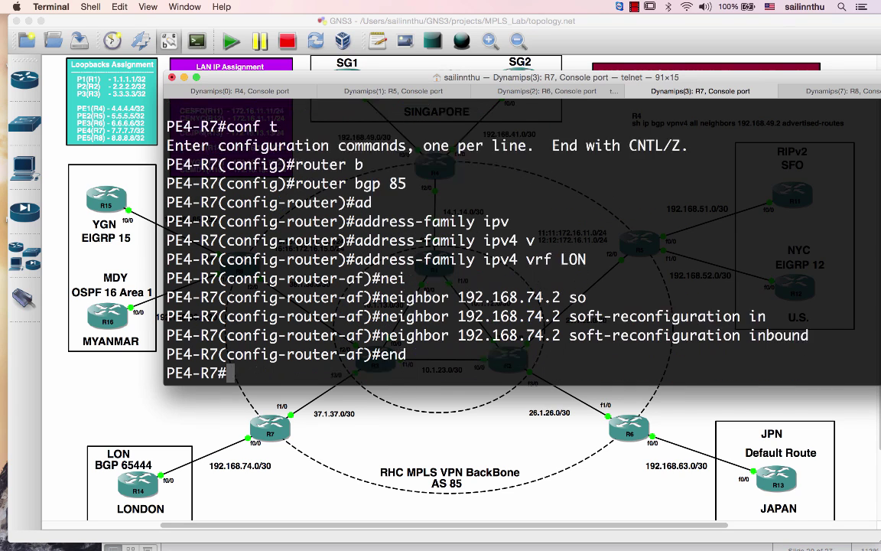
Step: Show VPNv4 routes advertised to 192.168.74.2, which lists zero prefixes
{"action": "key", "text": "Return"}
{"action": "key", "text": "Return"}
{"action": "type", "text": "sh ip bgp vpnv4 a"}
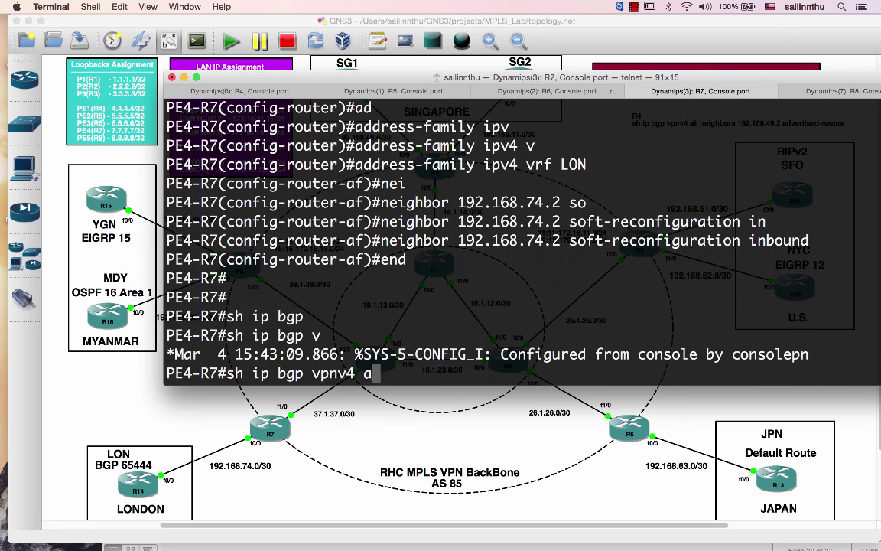
{"action": "type", "text": "l"}
{"action": "key", "text": "Tab"}
{"action": "type", "text": "nei"}
{"action": "key", "text": "Tab"}
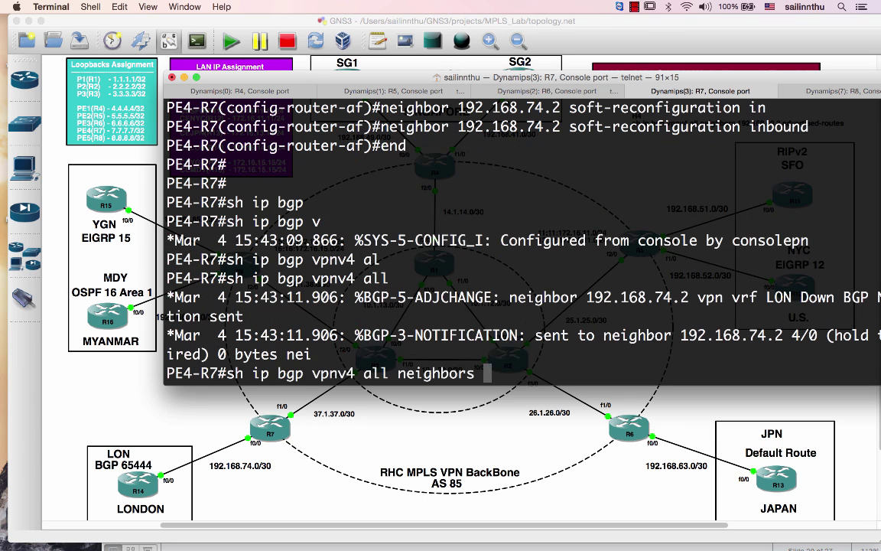
{"action": "key", "text": "Tab"}
{"action": "type", "text": "192.168"}
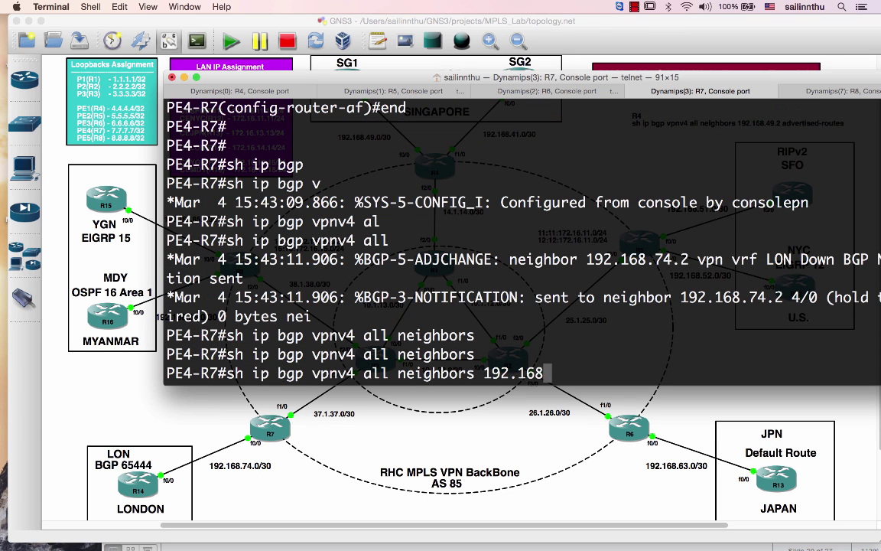
{"action": "type", "text": "."}
{"action": "key", "text": "Tab"}
{"action": "key", "text": "Tab"}
{"action": "type", "text": "74.2"}
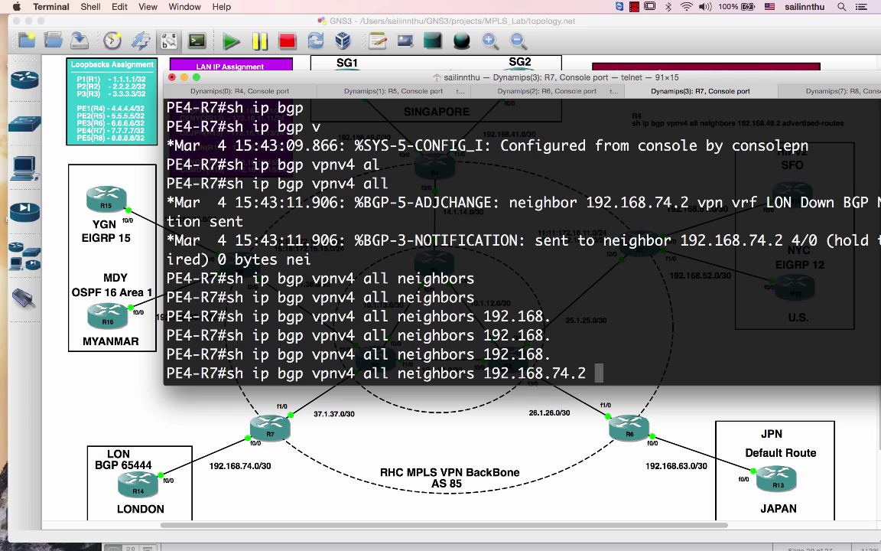
{"action": "type", "text": " ad"}
{"action": "key", "text": "Tab"}
{"action": "key", "text": "Return"}
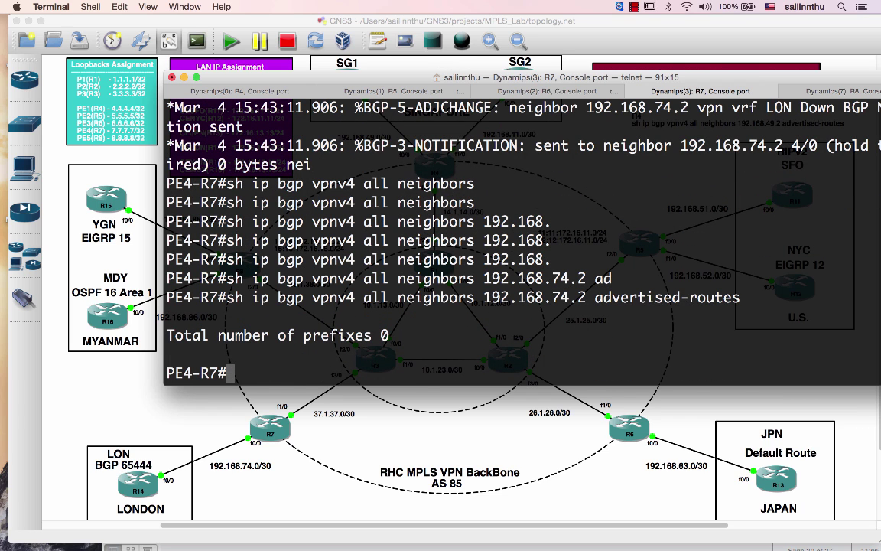
{"action": "key", "text": "Up"}
{"action": "key", "text": "Return"}
Step: Display the VPNv4 BGP summary, showing neighbor 192.168.74.2 as Active
{"action": "type", "text": "sh ip bgp"}
{"action": "key", "text": "Tab"}
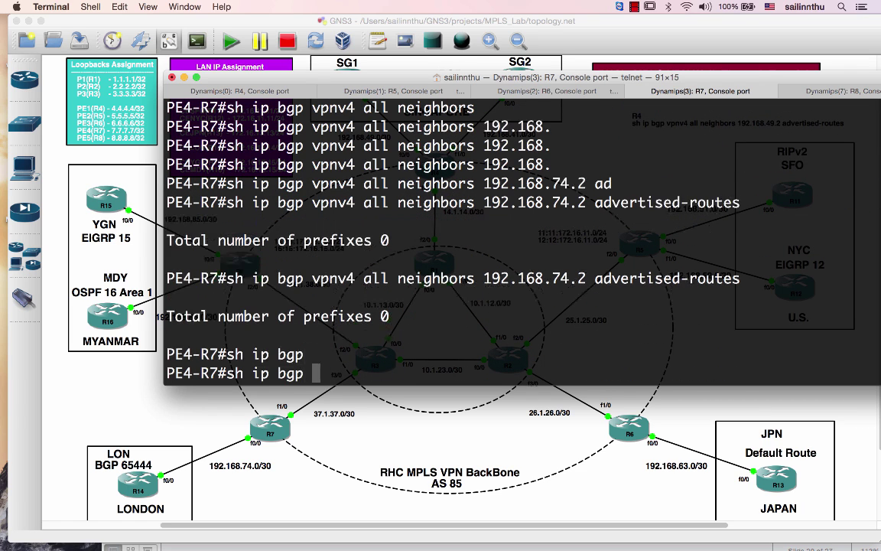
{"action": "type", "text": "vpnv4 al"}
{"action": "key", "text": "Tab"}
{"action": "type", "text": "su"}
{"action": "key", "text": "Tab"}
{"action": "key", "text": "Return"}
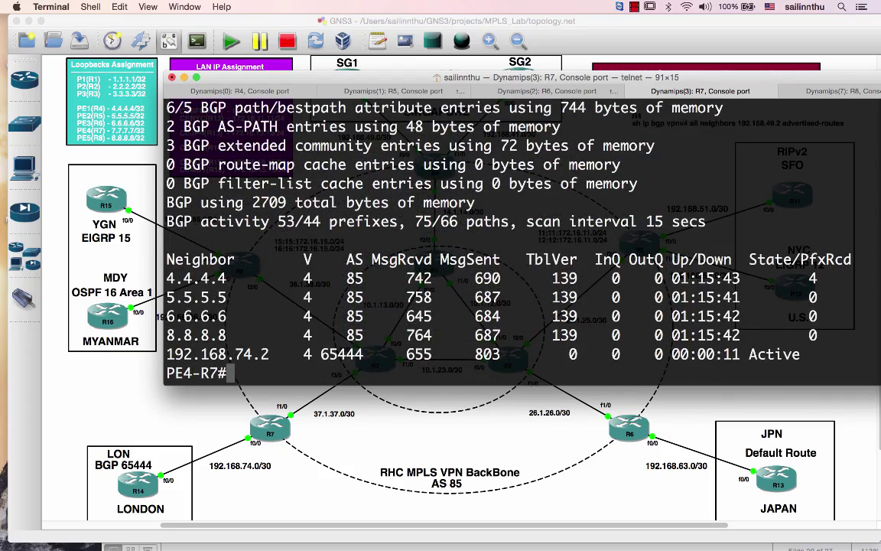
{"action": "key", "text": "Up"}
{"action": "key", "text": "Return"}
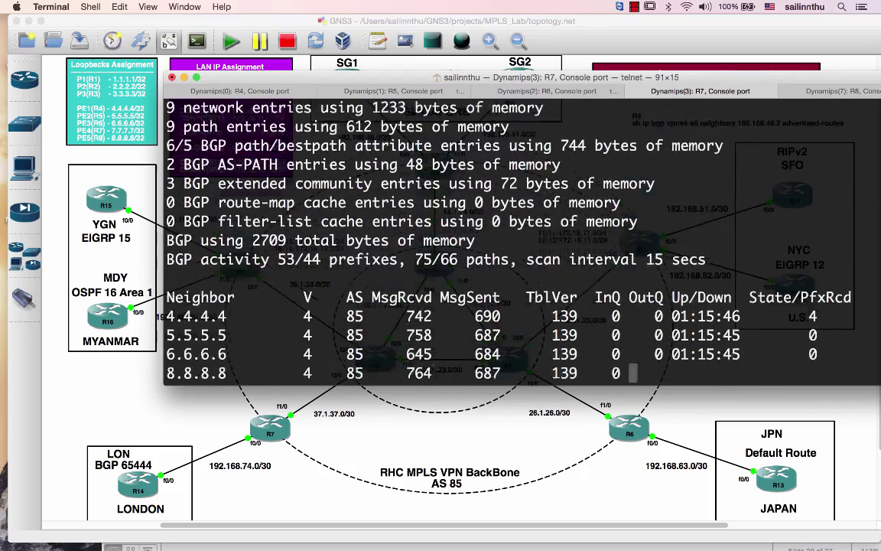
{"action": "key", "text": "Up"}
{"action": "key", "text": "Return"}
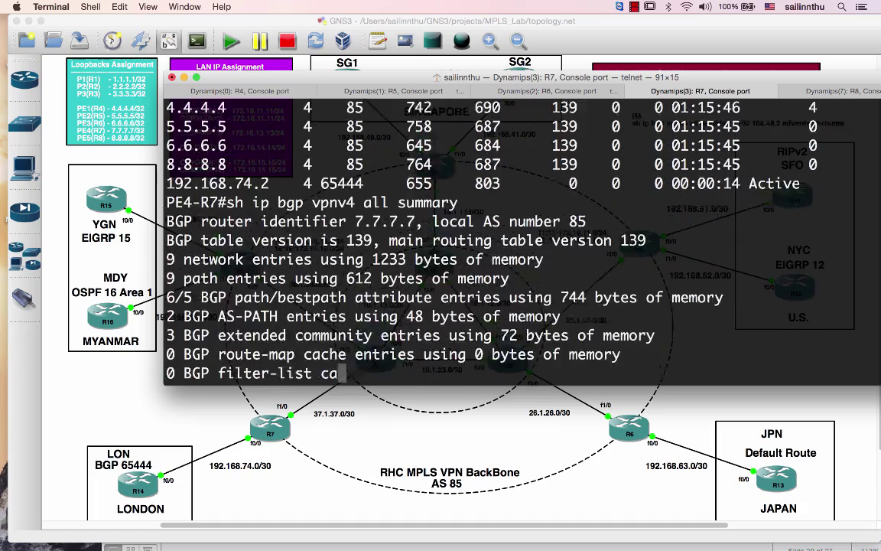
{"action": "key", "text": "Return"}
{"action": "key", "text": "Return"}
{"action": "key", "text": "Return"}
Step: Run 'clear ip bgp *' on PE4-R7 until 4.4.4.4, 5.5.5.5, 6.6.6.6 and 8.8.8.8 come Up
{"action": "type", "text": "cle"}
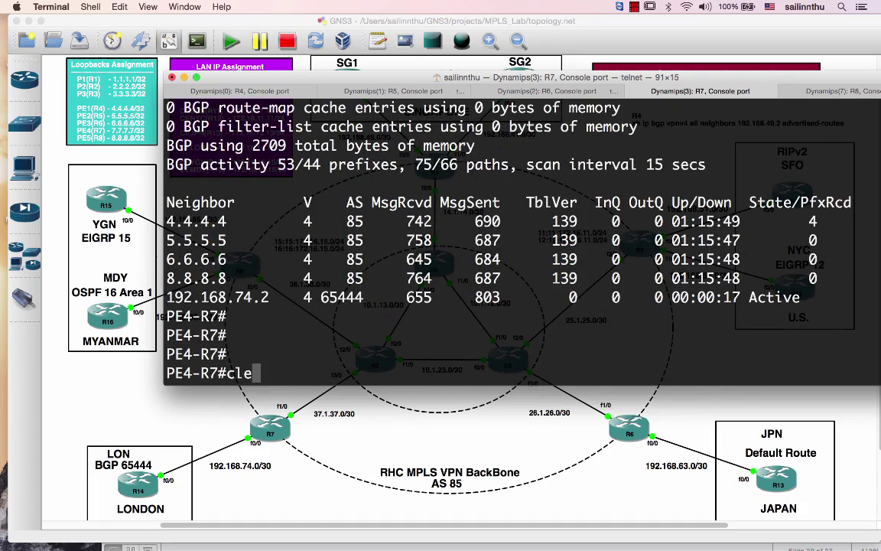
{"action": "key", "text": "Tab"}
{"action": "type", "text": "ip b"}
{"action": "key", "text": "Tab"}
{"action": "type", "text": "*"}
{"action": "key", "text": "Return"}
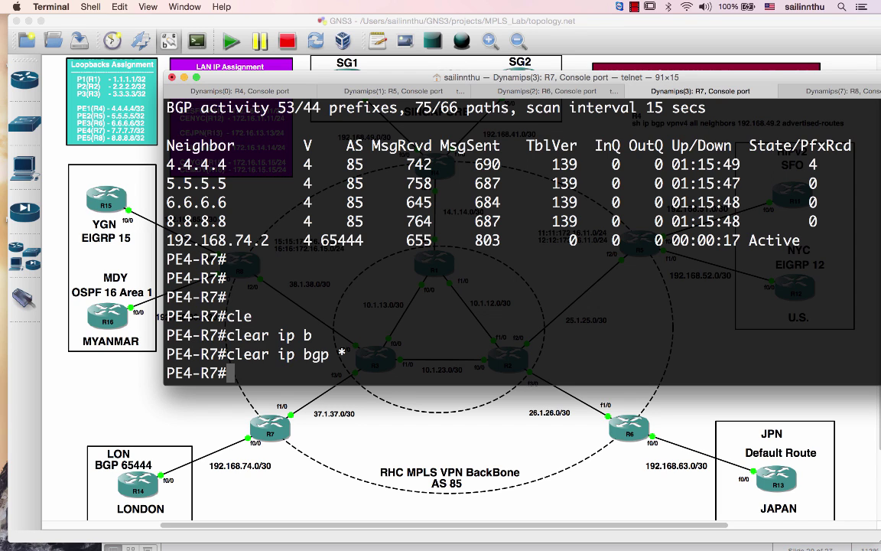
{"action": "key", "text": "Return"}
{"action": "key", "text": "Return"}
{"action": "key", "text": "Return"}
{"action": "key", "text": "Return"}
{"action": "key", "text": "Return"}
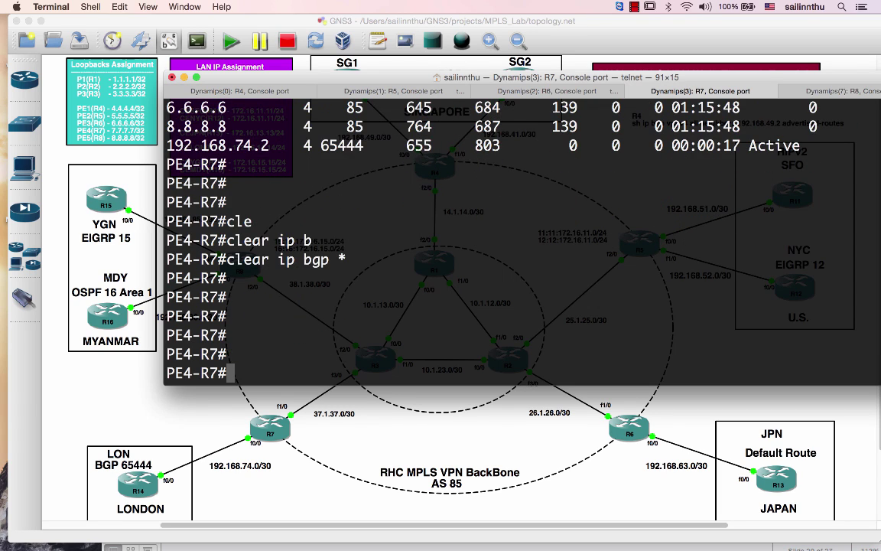
{"action": "key", "text": "Return"}
{"action": "key", "text": "Return"}
{"action": "key", "text": "Return"}
{"action": "key", "text": "Return"}
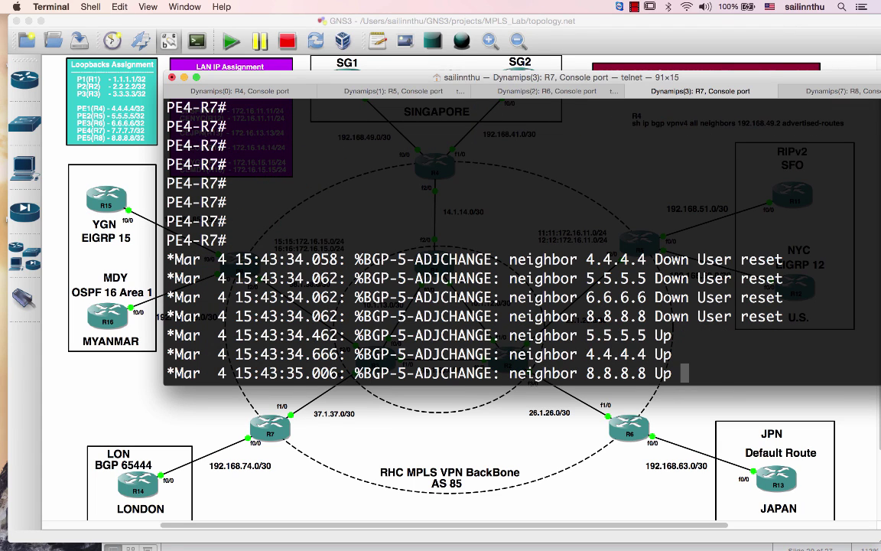
{"action": "key", "text": "Return"}
{"action": "key", "text": "Return"}
{"action": "key", "text": "Return"}
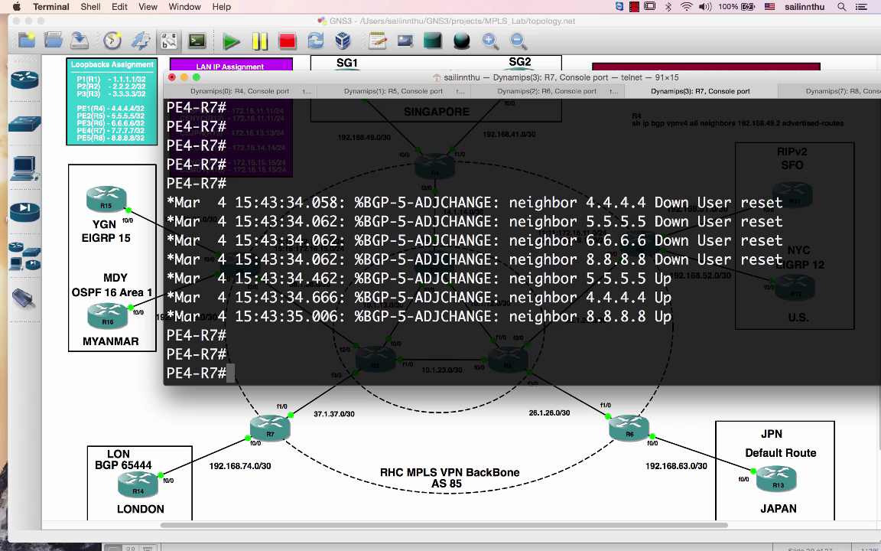
{"action": "key", "text": "Return"}
{"action": "key", "text": "Return"}
{"action": "key", "text": "Return"}
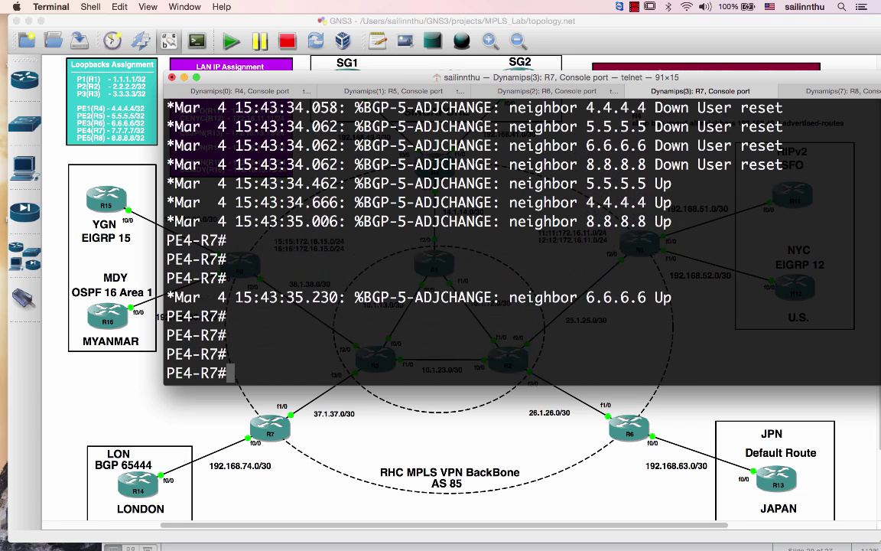
{"action": "key", "text": "Return"}
{"action": "key", "text": "Return"}
{"action": "key", "text": "Return"}
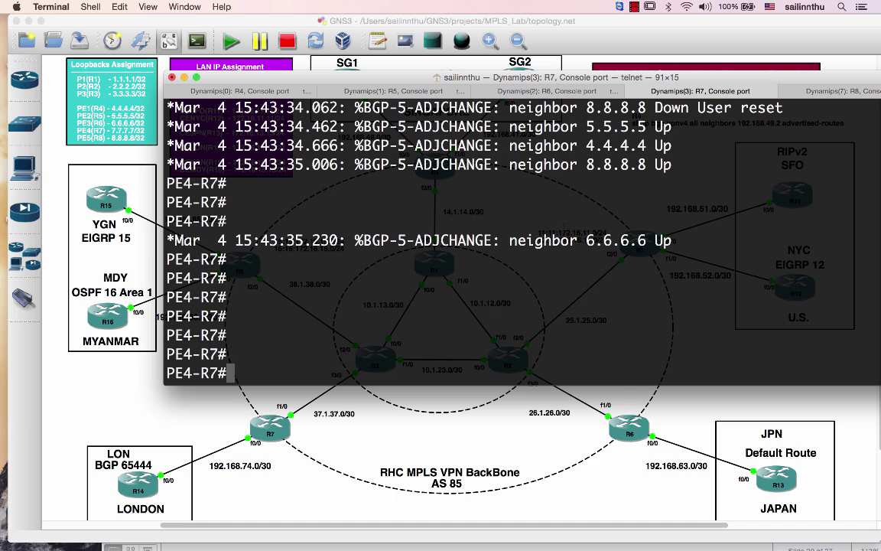
Step: Restore the console window and switch to the R14 console
{"action": "left_click", "coordinate": [9, 484]}
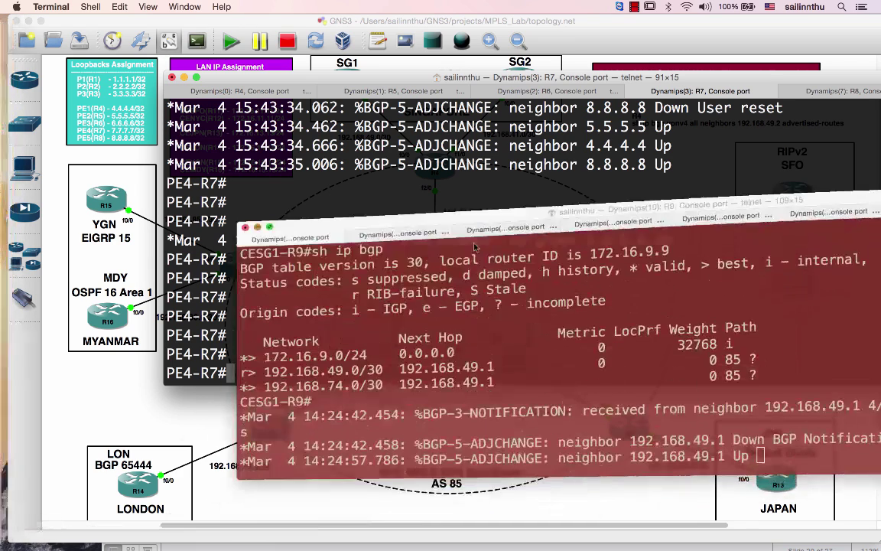
{"action": "key", "text": "Return"}
{"action": "key", "text": "Return"}
{"action": "key", "text": "Return"}
{"action": "key", "text": "Return"}
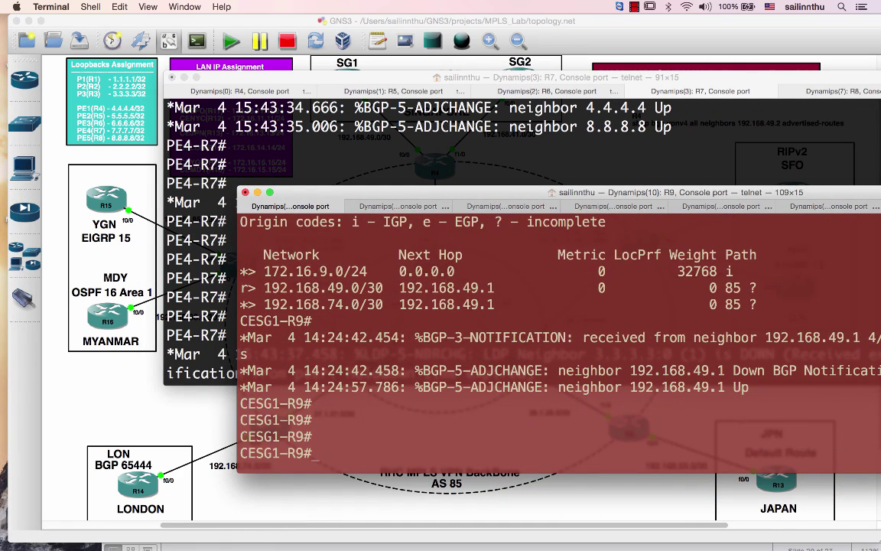
{"action": "key", "text": "ctrl+Tab"}
{"action": "key", "text": "ctrl+Tab"}
{"action": "key", "text": "ctrl+Tab"}
{"action": "key", "text": "ctrl+Tab"}
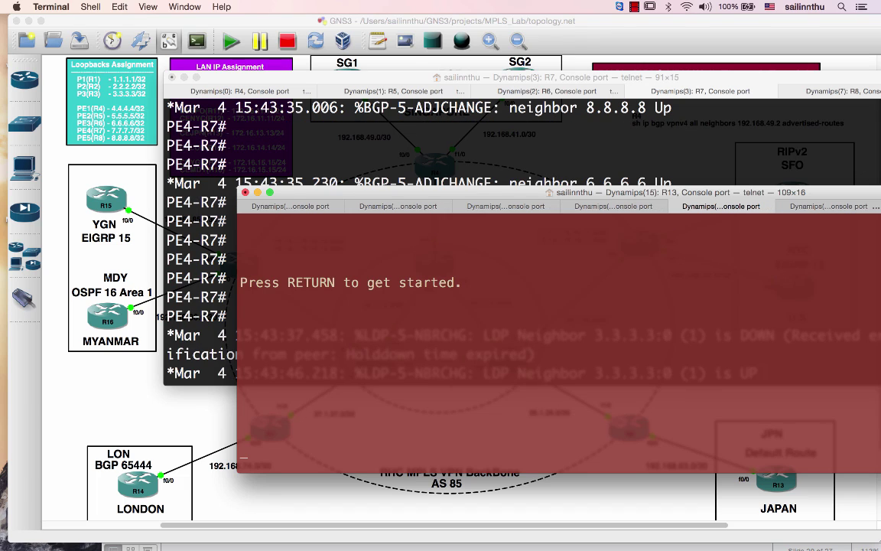
{"action": "key", "text": "Return"}
{"action": "key", "text": "Return"}
{"action": "key", "text": "Return"}
{"action": "key", "text": "ctrl+Tab"}
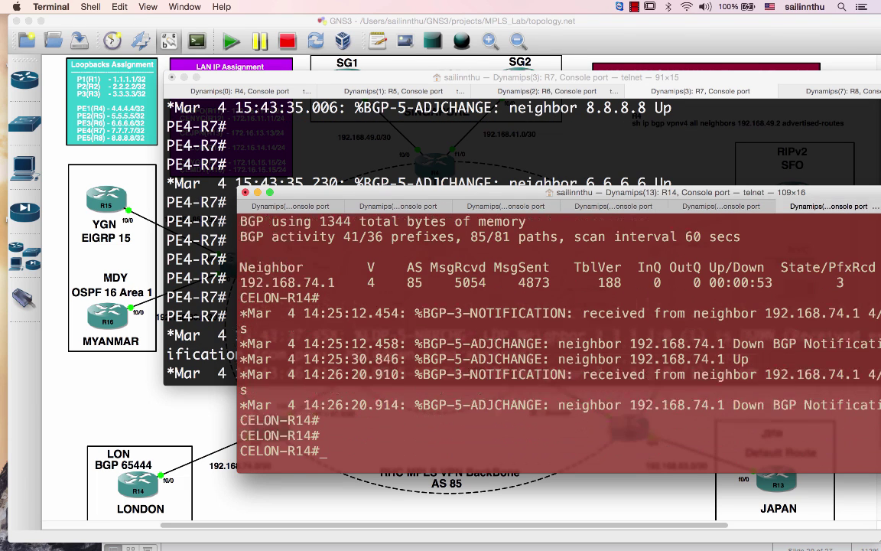
{"action": "key", "text": "Return"}
Step: On R14, enter and then leave the router bgp 65444 configuration
{"action": "type", "text": "conf t"}
{"action": "key", "text": "Return"}
{"action": "type", "text": "oruter b"}
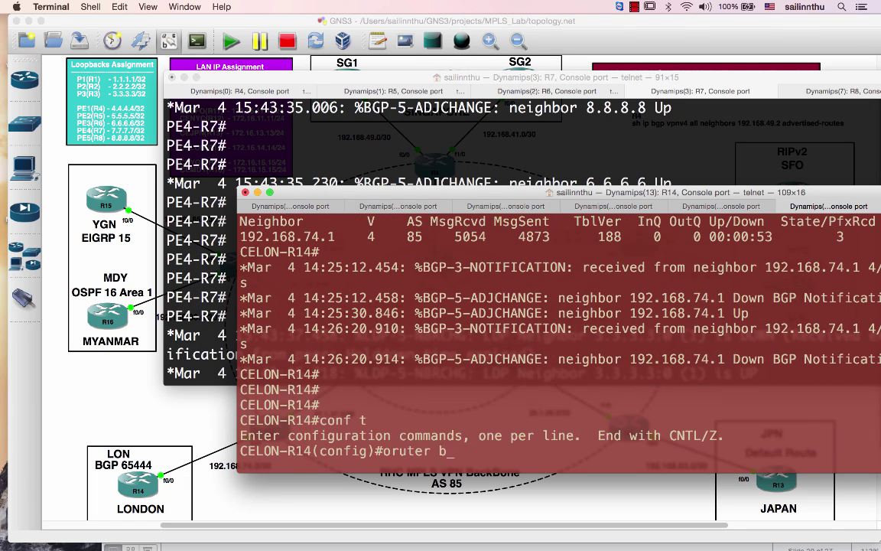
{"action": "key", "text": "BackSpace"}
{"action": "key", "text": "BackSpace"}
{"action": "key", "text": "BackSpace"}
{"action": "key", "text": "BackSpace"}
{"action": "key", "text": "BackSpace"}
{"action": "key", "text": "BackSpace"}
{"action": "type", "text": "outer b"}
{"action": "key", "text": "Tab"}
{"action": "type", "text": "6544"}
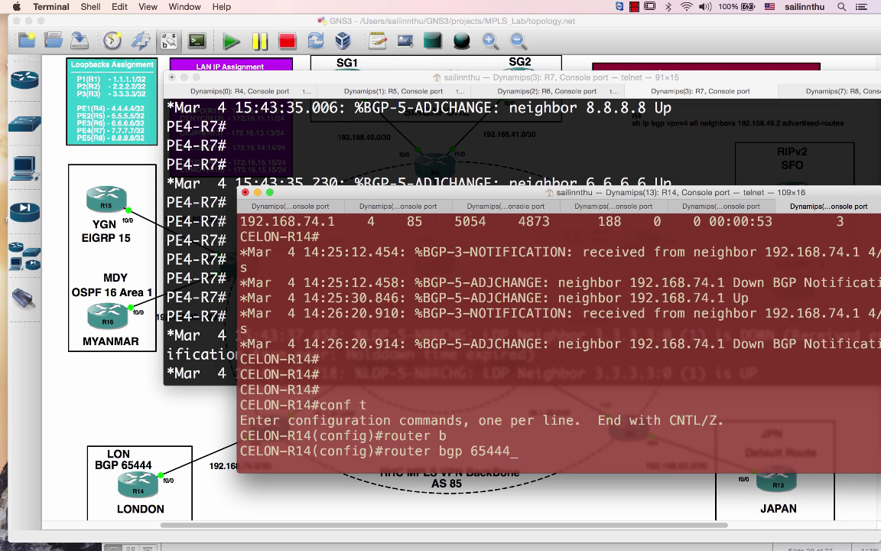
{"action": "key", "text": "Return"}
{"action": "type", "text": "ex"}
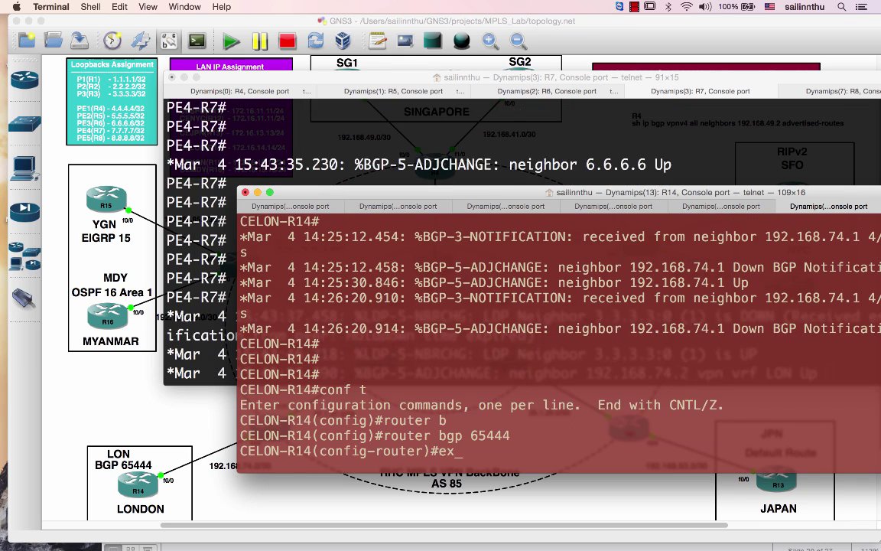
{"action": "type", "text": "it"}
{"action": "key", "text": "Return"}
{"action": "key", "text": "Return"}
{"action": "type", "text": "sho"}
{"action": "key", "text": "BackSpace"}
{"action": "key", "text": "BackSpace"}
{"action": "key", "text": "BackSpace"}
{"action": "type", "text": "en"}
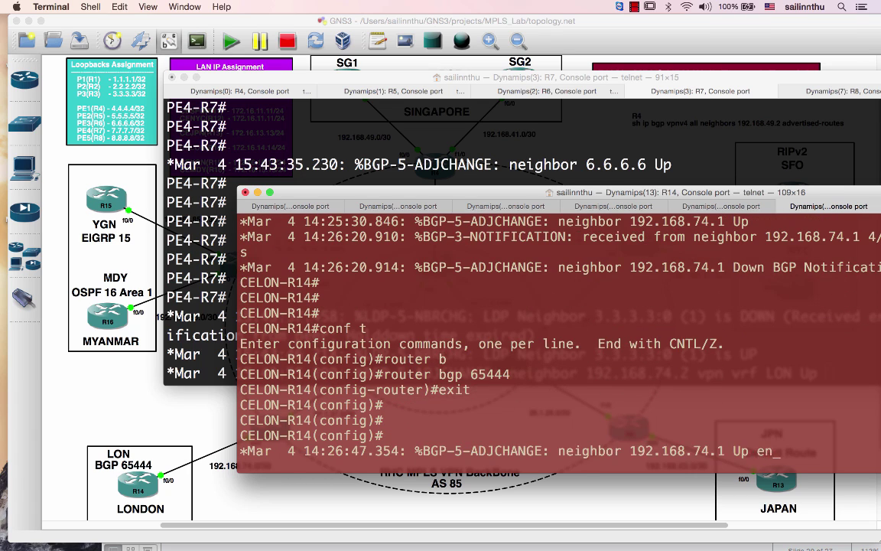
{"action": "type", "text": "d"}
{"action": "key", "text": "Return"}
Step: Query routes received from 192.168.74.1, which reports soft reconfiguration not enabled
{"action": "type", "text": "shi"}
{"action": "key", "text": "BackSpace"}
{"action": "type", "text": "ip "}
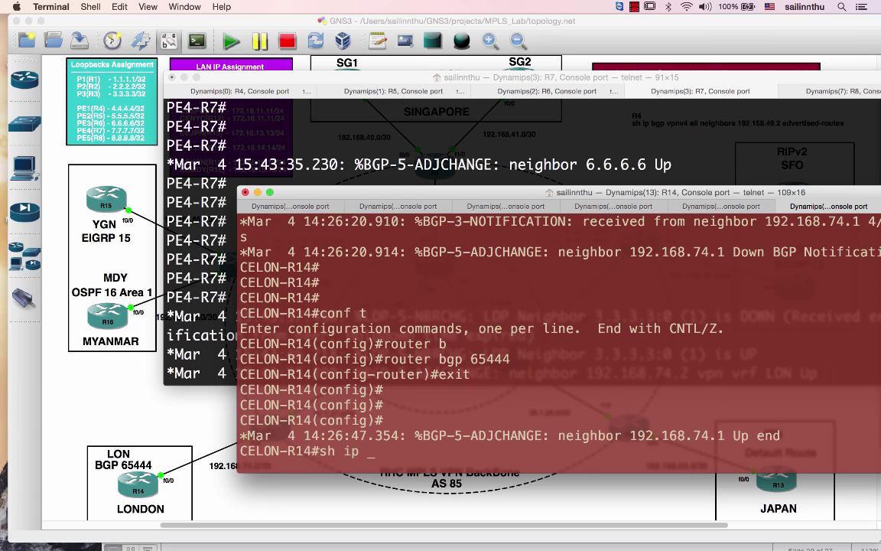
{"action": "type", "text": "bgp"}
{"action": "key", "text": "Tab"}
{"action": "type", "text": "nei"}
{"action": "key", "text": "Tab"}
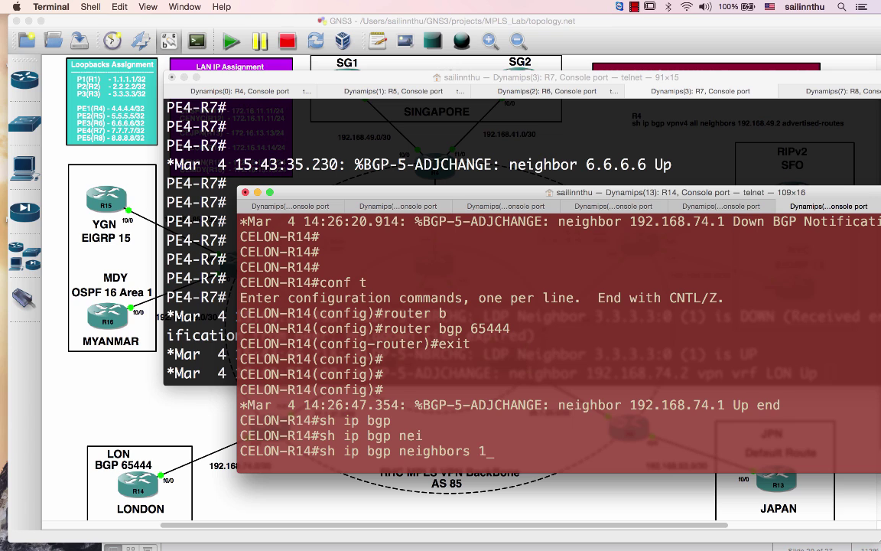
{"action": "type", "text": "82"}
{"action": "key", "text": "BackSpace"}
{"action": "key", "text": "BackSpace"}
{"action": "key", "text": "BackSpace"}
{"action": "type", "text": "192.1"}
{"action": "key", "text": "Tab"}
{"action": "key", "text": "Tab"}
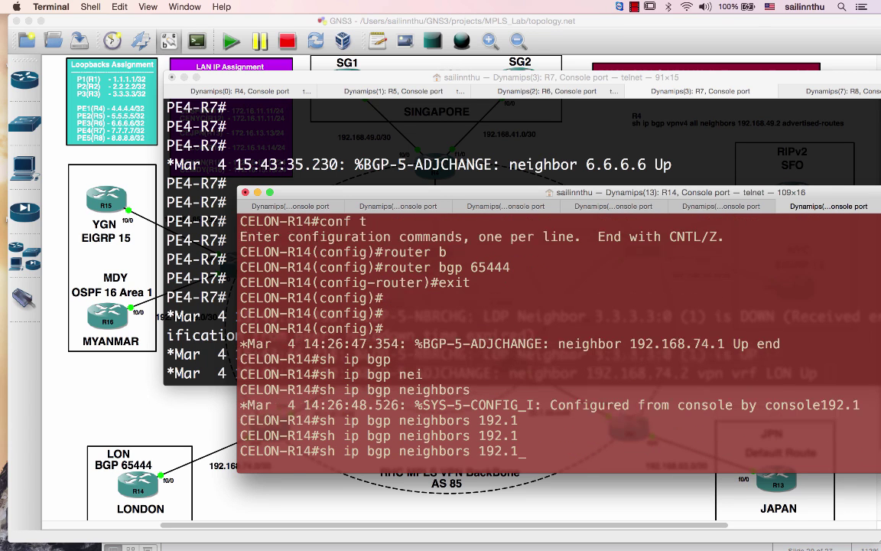
{"action": "type", "text": "68."}
{"action": "key", "text": "Tab"}
{"action": "key", "text": "Tab"}
{"action": "key", "text": "Tab"}
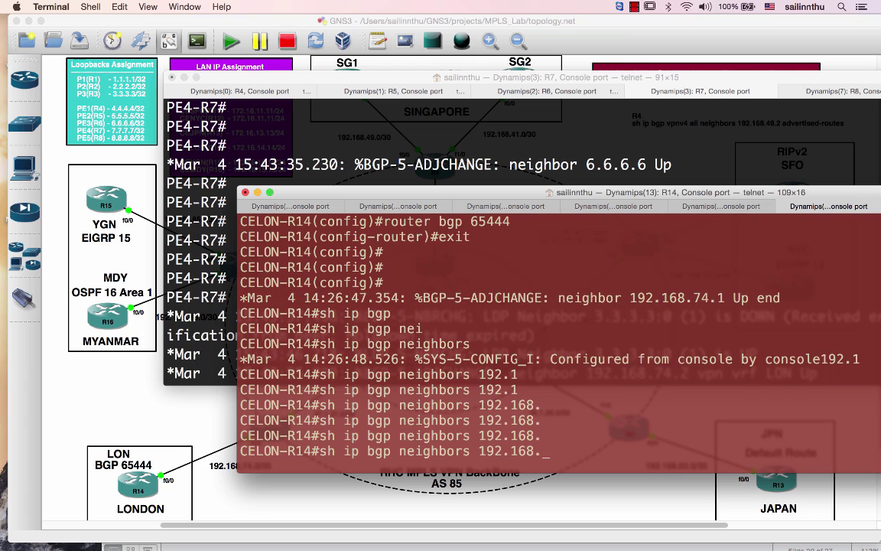
{"action": "type", "text": "74.1 rec"}
{"action": "key", "text": "Tab"}
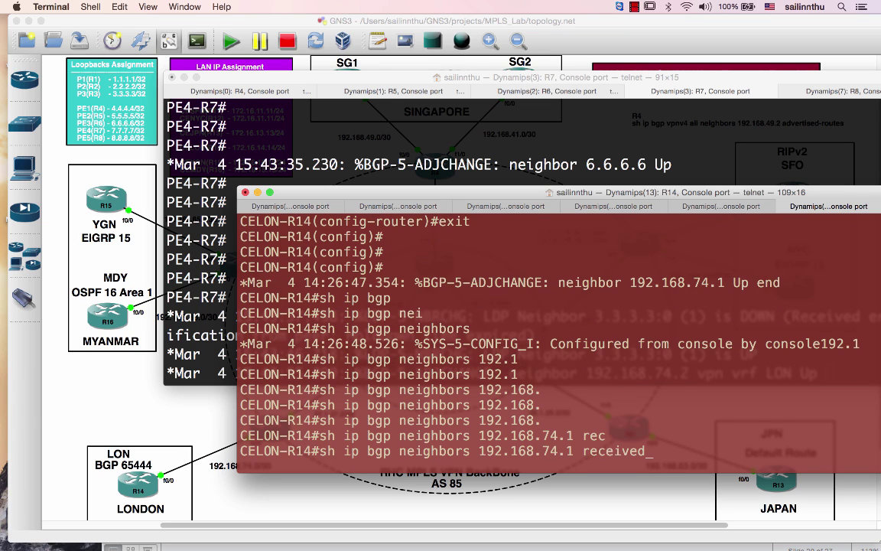
{"action": "type", "text": "-r"}
{"action": "key", "text": "Tab"}
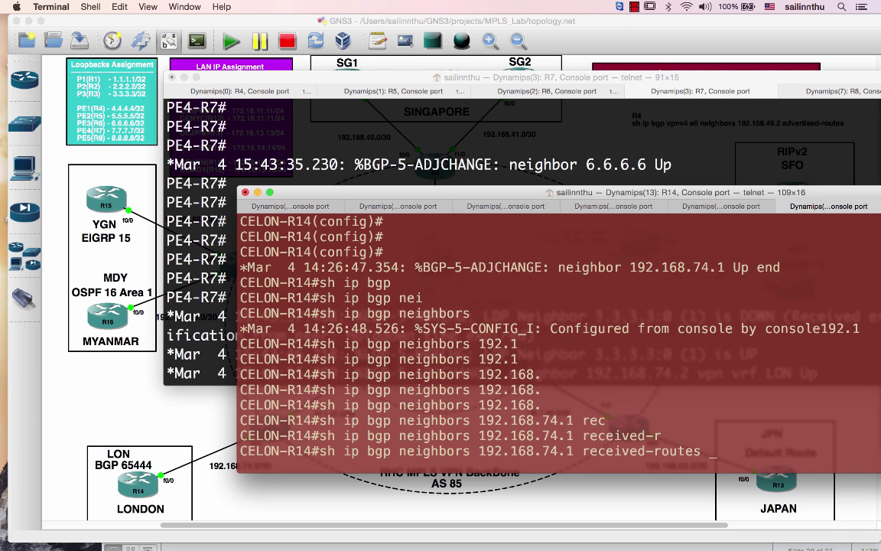
{"action": "key", "text": "Return"}
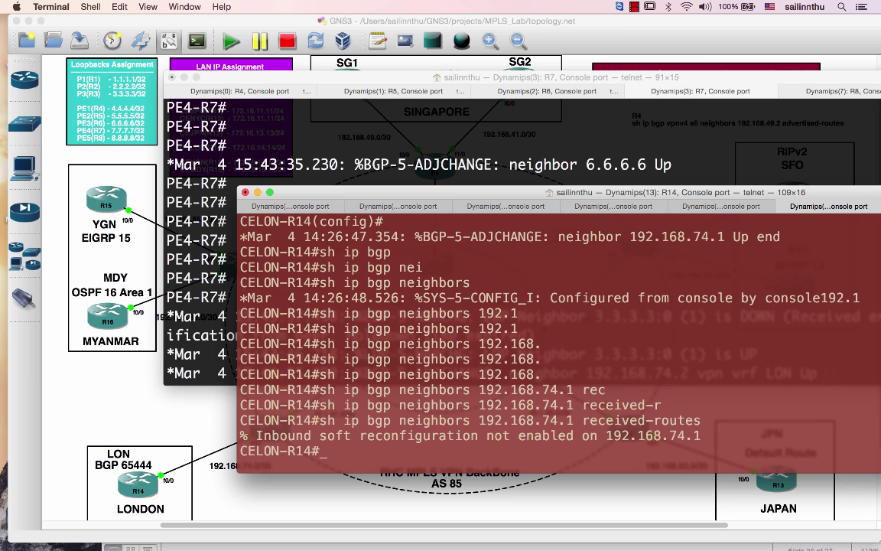
Step: Enter the router bgp 65444 configuration on R14
{"action": "key", "text": "Return"}
{"action": "type", "text": "co"}
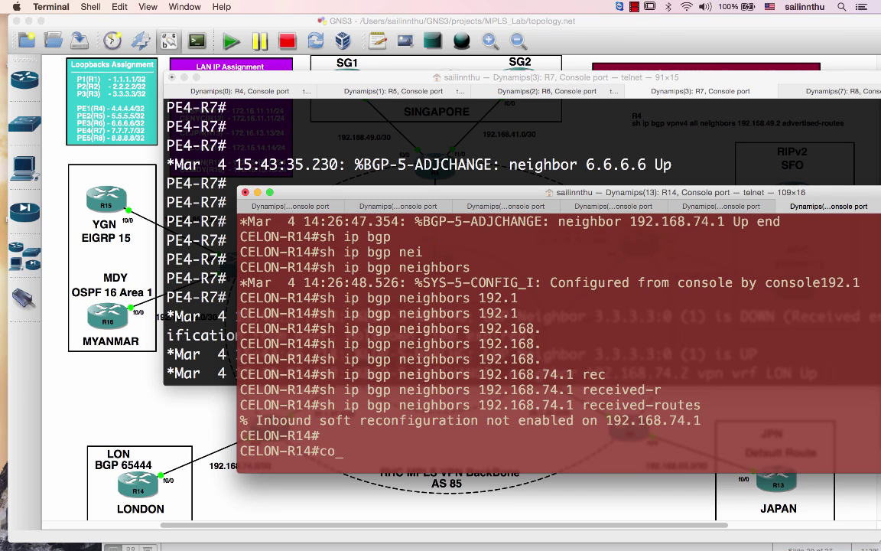
{"action": "type", "text": "nft"}
{"action": "key", "text": "Return"}
{"action": "type", "text": "router"}
{"action": "key", "text": "Return"}
{"action": "type", "text": "conf"}
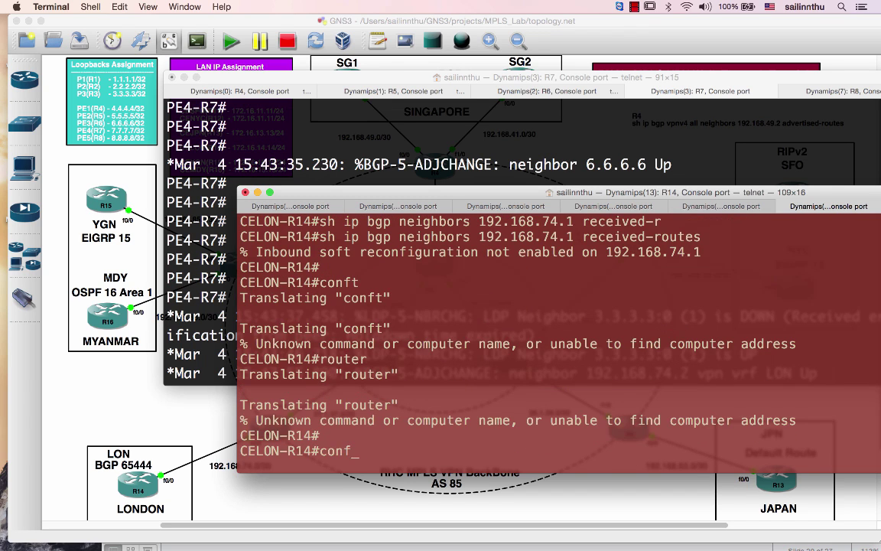
{"action": "type", "text": "t"}
{"action": "key", "text": "Return"}
{"action": "type", "text": "router b"}
{"action": "key", "text": "Tab"}
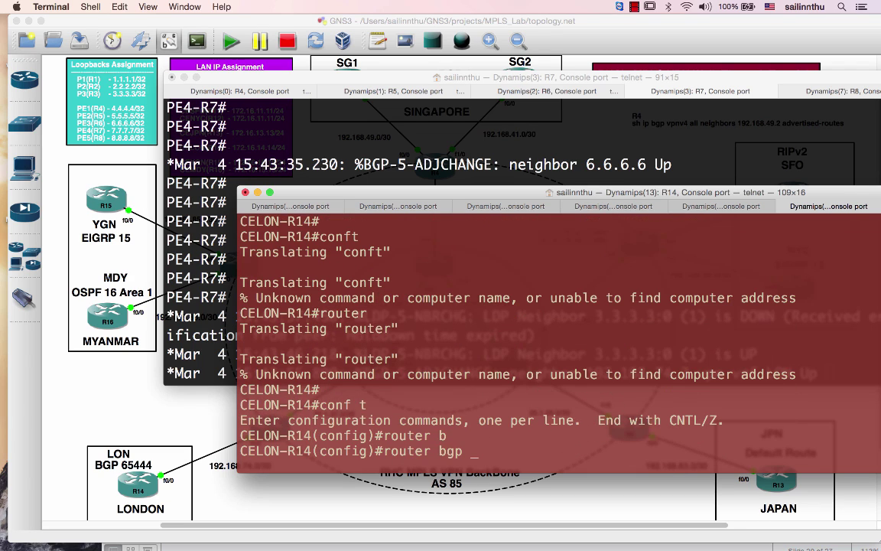
{"action": "type", "text": "85 "}
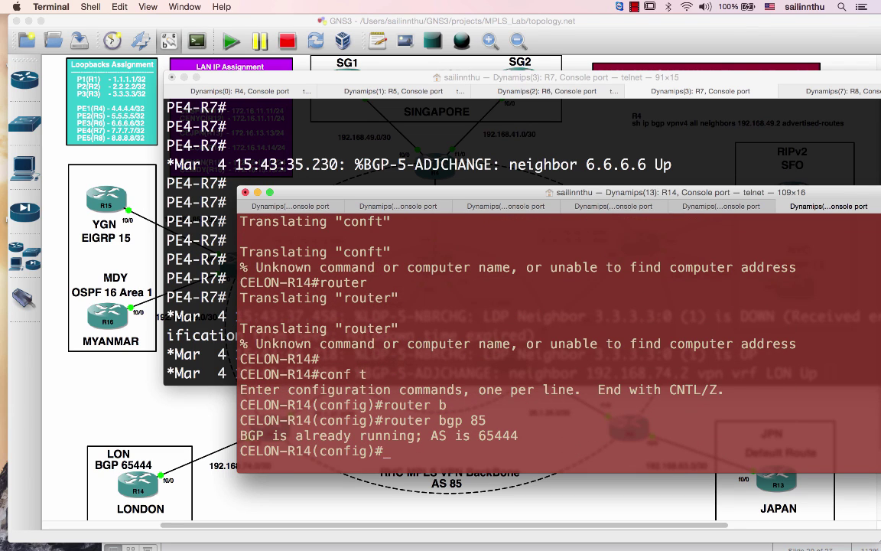
{"action": "type", "text": "router bgp 8"}
{"action": "key", "text": "Tab"}
{"action": "type", "text": "6544"}
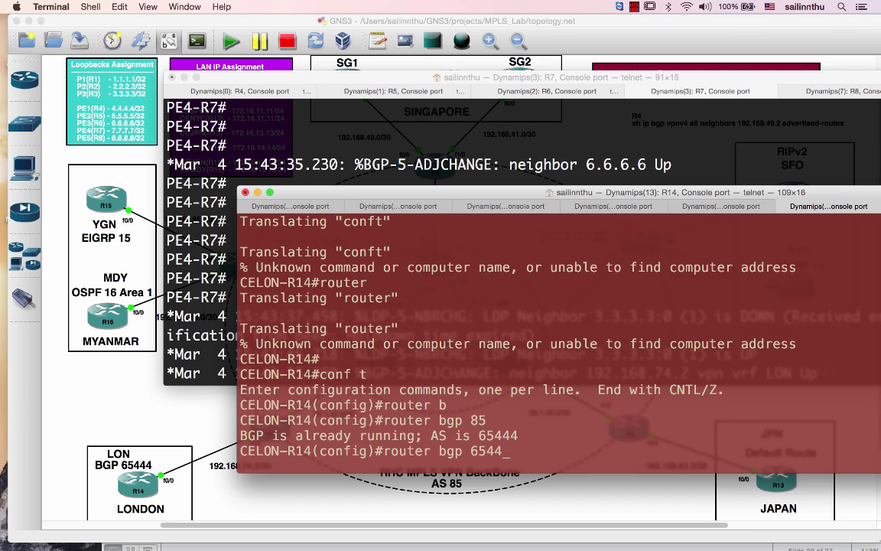
{"action": "type", "text": "4"}
{"action": "key", "text": "Return"}
Step: Add 'neighbor 192.168.74.1 soft-reconfiguration inbound' and end configuration
{"action": "type", "text": "nei"}
{"action": "key", "text": "Tab"}
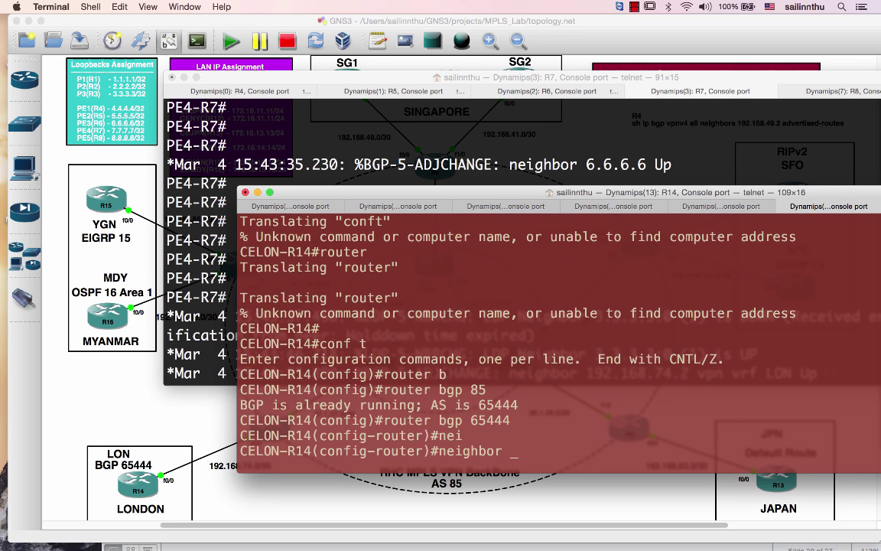
{"action": "type", "text": "192.168."}
{"action": "type", "text": "74."}
{"action": "left_click_drag", "start_coordinate": [477, 194], "coordinate": [454, 157]}
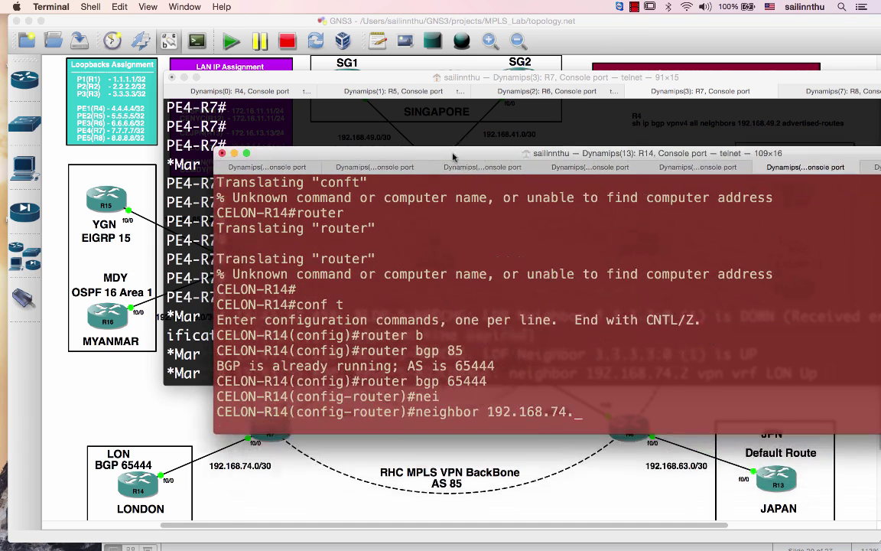
{"action": "type", "text": "1 so"}
{"action": "key", "text": "Tab"}
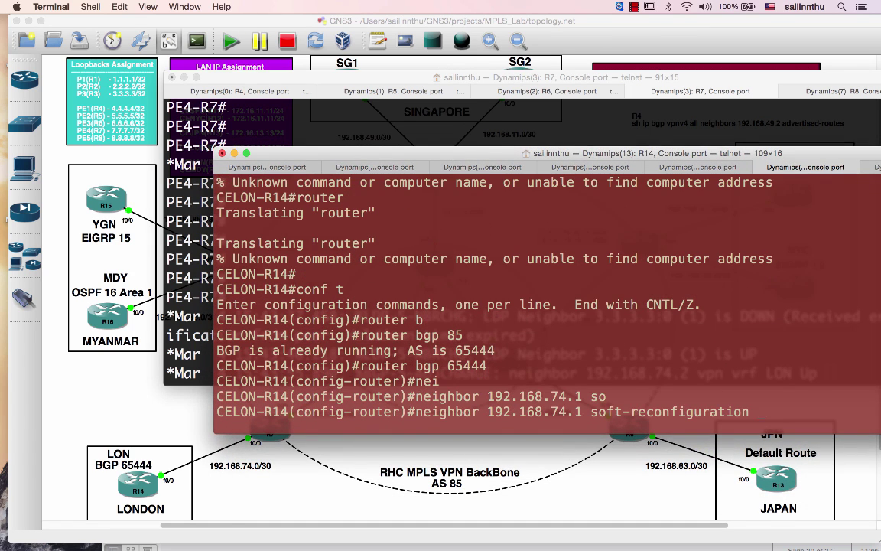
{"action": "type", "text": "in"}
{"action": "key", "text": "Tab"}
{"action": "key", "text": "Return"}
{"action": "type", "text": "end"}
{"action": "key", "text": "Return"}
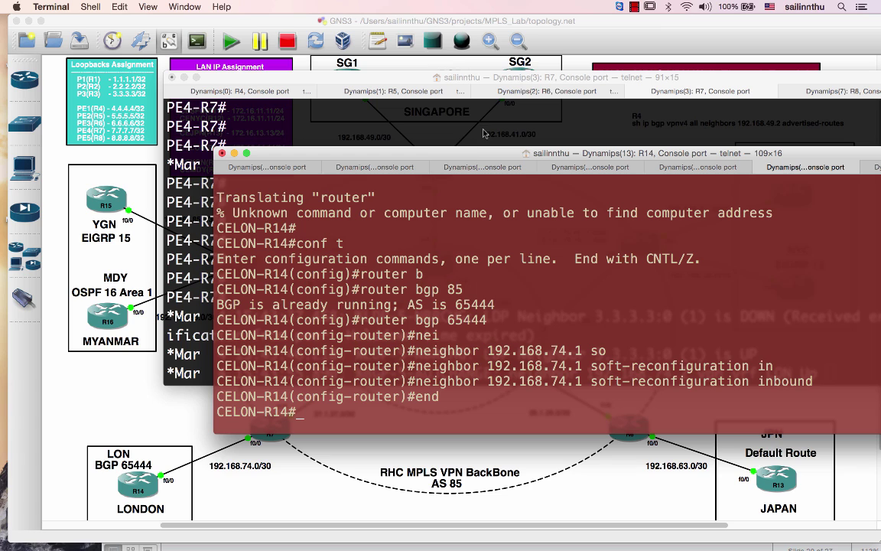
Step: Rerun the earlier received-routes query for 192.168.74.1, which shows zero prefixes
{"action": "scroll", "coordinate": [459, 306], "scroll_direction": "up", "scroll_amount": 2}
{"action": "scroll", "coordinate": [451, 326], "scroll_direction": "up", "scroll_amount": 5}
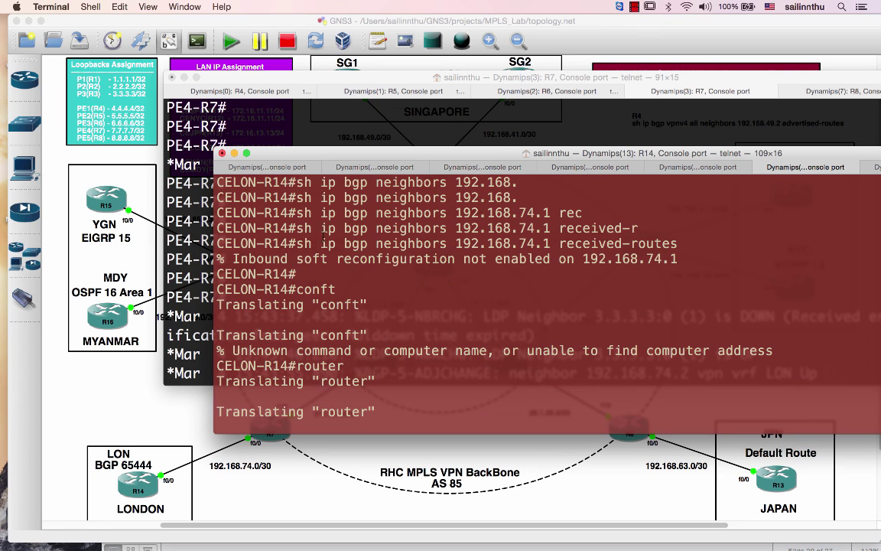
{"action": "left_click_drag", "start_coordinate": [297, 244], "coordinate": [677, 244]}
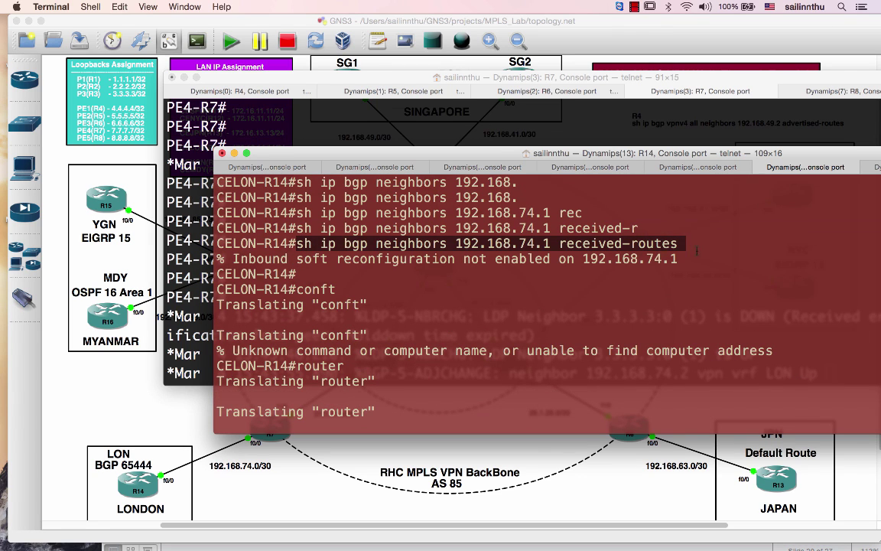
{"action": "key", "text": "super+c"}
{"action": "key", "text": "super+v"}
{"action": "key", "text": "Return"}
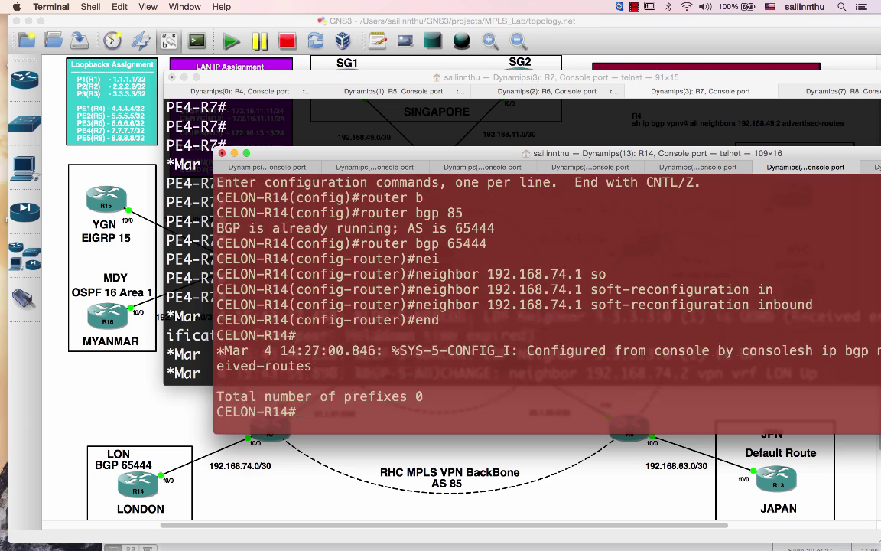
{"action": "key", "text": "Return"}
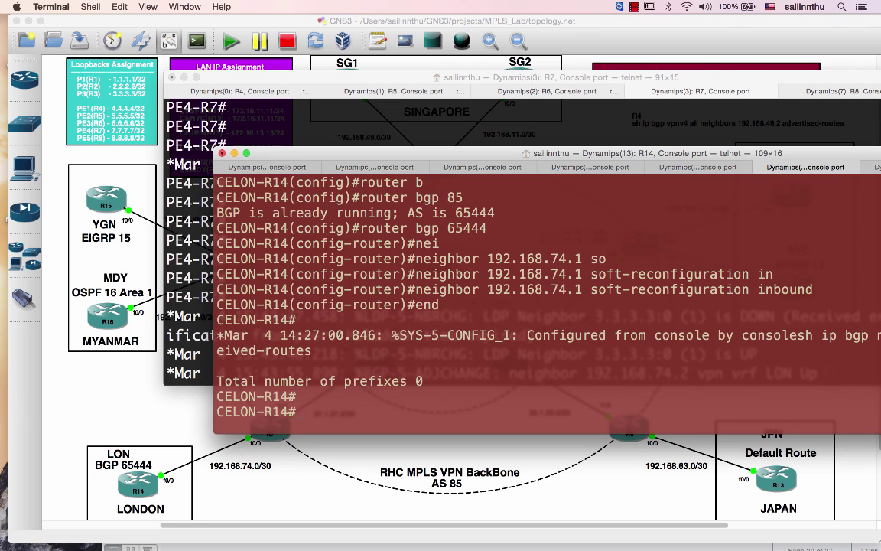
Step: Run show ip bgp vpnv4 all summary on R7 to check its session with R14
{"action": "key", "text": "super+grave"}
{"action": "key", "text": "Return"}
{"action": "key", "text": "Return"}
{"action": "key", "text": "Return"}
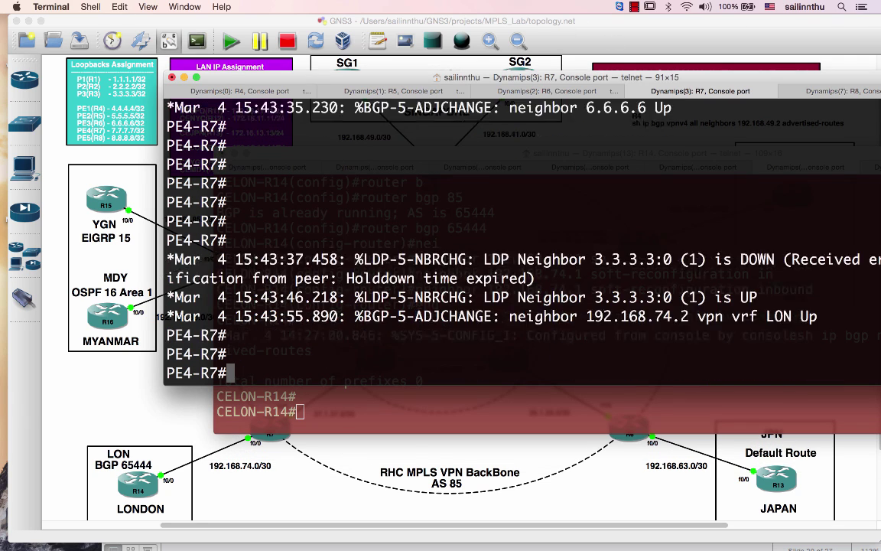
{"action": "key", "text": "Return"}
{"action": "type", "text": "sh ip"}
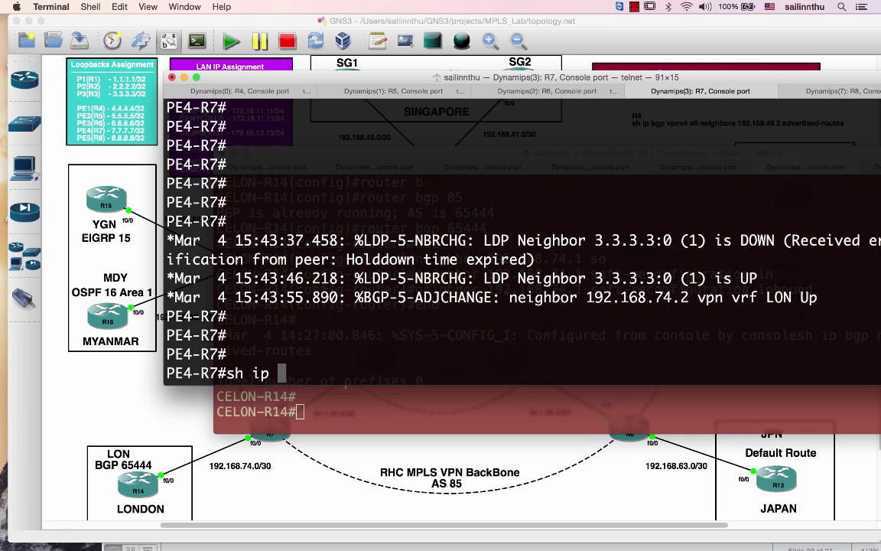
{"action": "type", "text": " bgp ?pn"}
{"action": "key", "text": "BackSpace"}
{"action": "key", "text": "BackSpace"}
{"action": "type", "text": "v"}
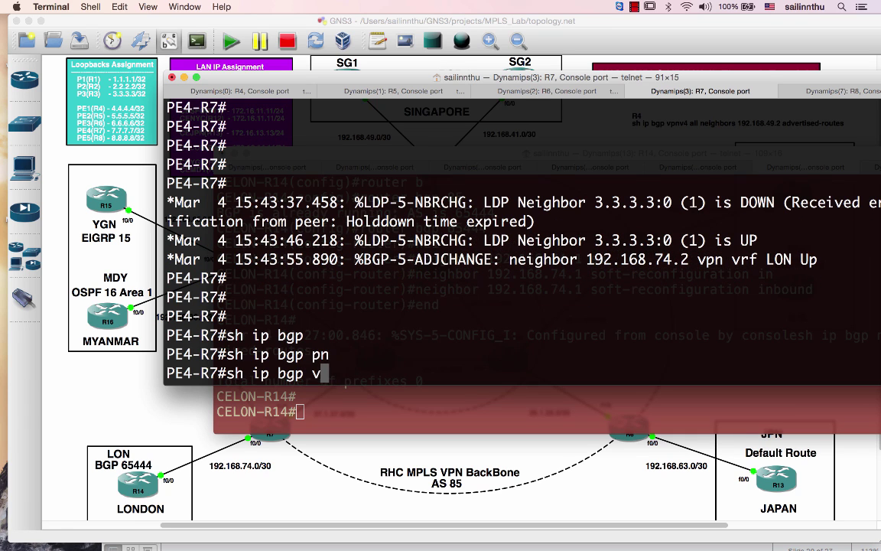
{"action": "type", "text": "pnv4 al"}
{"action": "key", "text": "Tab"}
{"action": "type", "text": "l su"}
{"action": "key", "text": "Tab"}
{"action": "key", "text": "Return"}
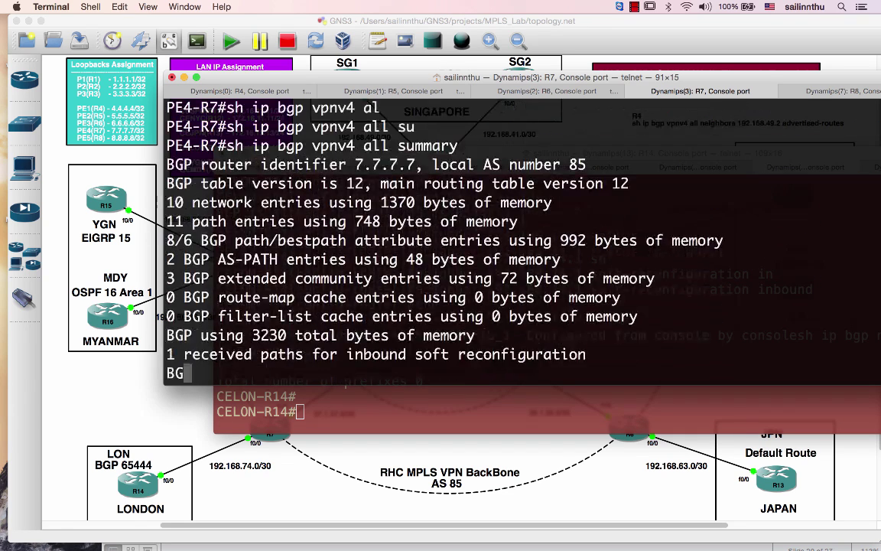
{"action": "key", "text": "Return"}
{"action": "key", "text": "Return"}
{"action": "key", "text": "Return"}
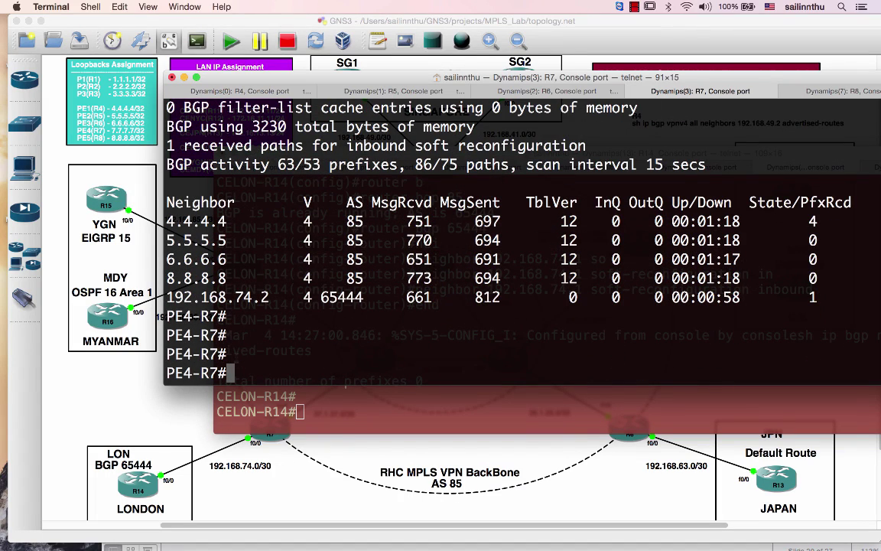
Step: Rerun R14's received-routes query for 192.168.74.1 and compare its four prefixes with R7's summary
{"action": "left_click", "coordinate": [369, 386]}
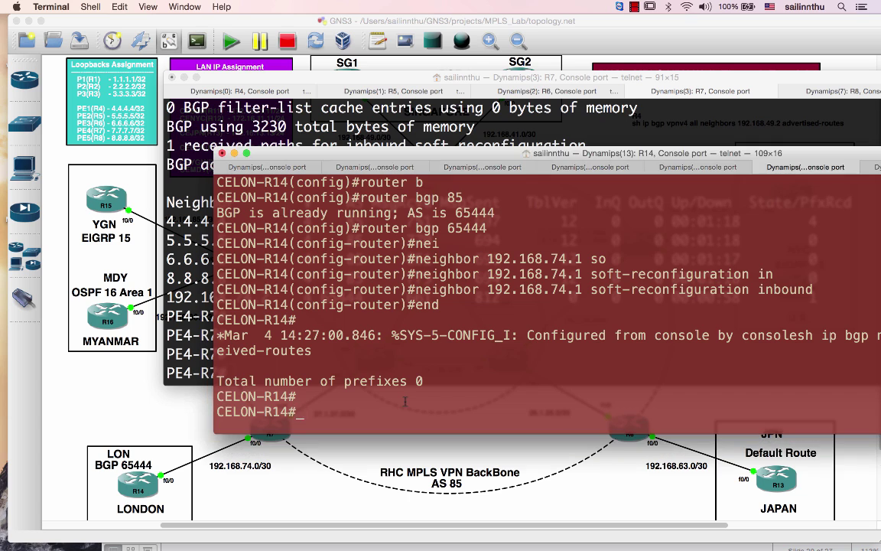
{"action": "key", "text": "Up"}
{"action": "key", "text": "Return"}
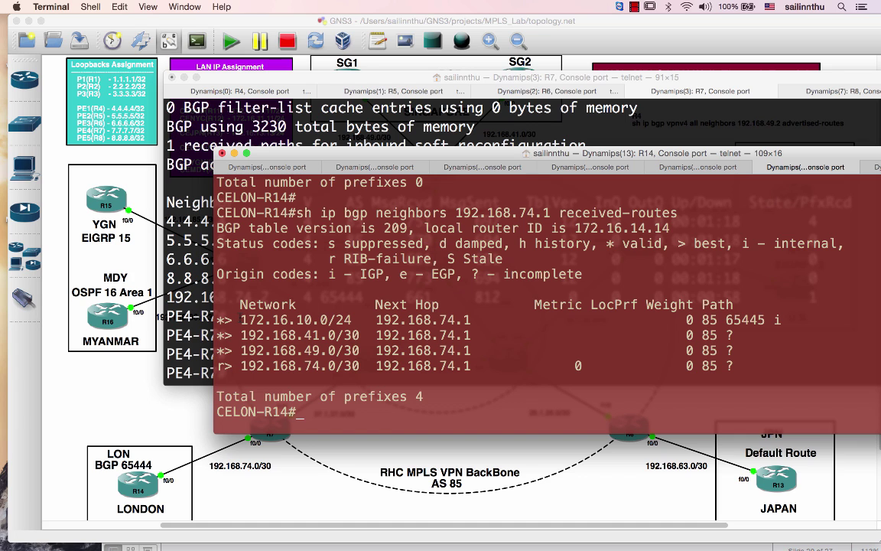
{"action": "left_click_drag", "start_coordinate": [217, 314], "coordinate": [760, 359]}
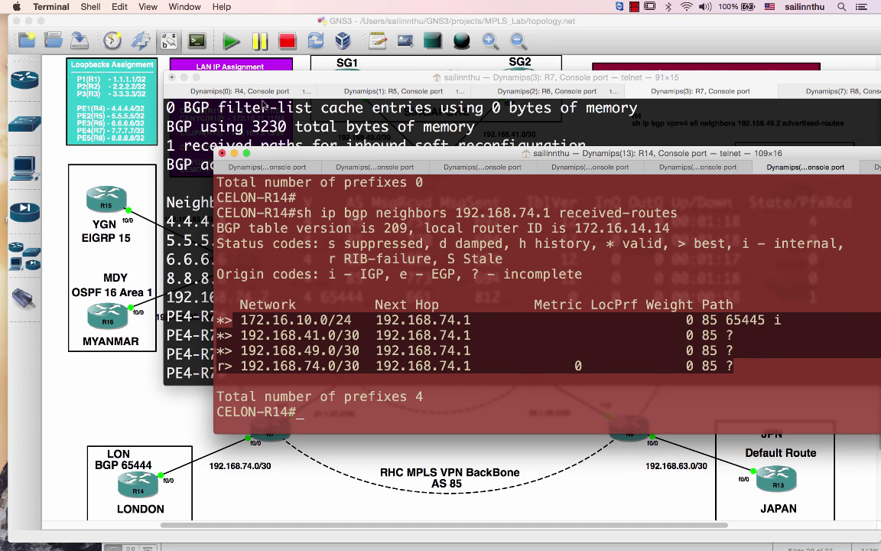
{"action": "left_click_drag", "start_coordinate": [215, 77], "coordinate": [388, 235]}
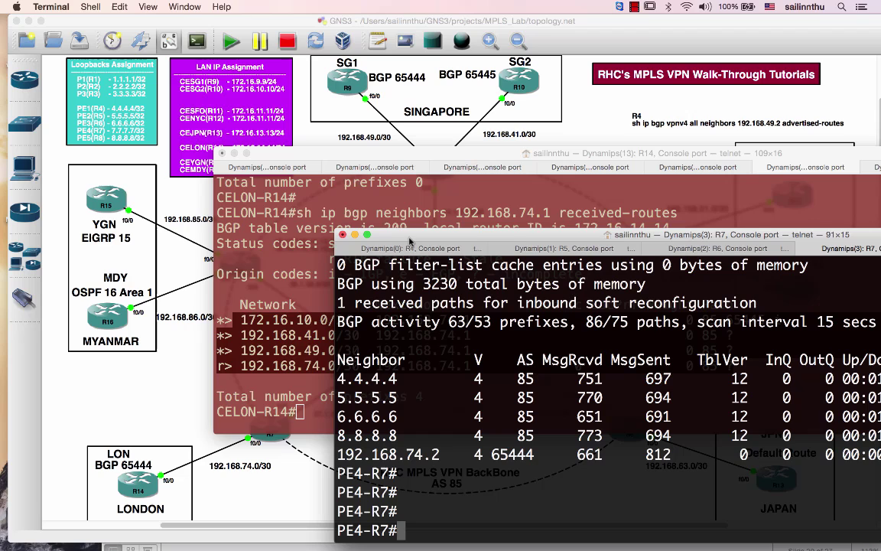
{"action": "left_click", "coordinate": [324, 213]}
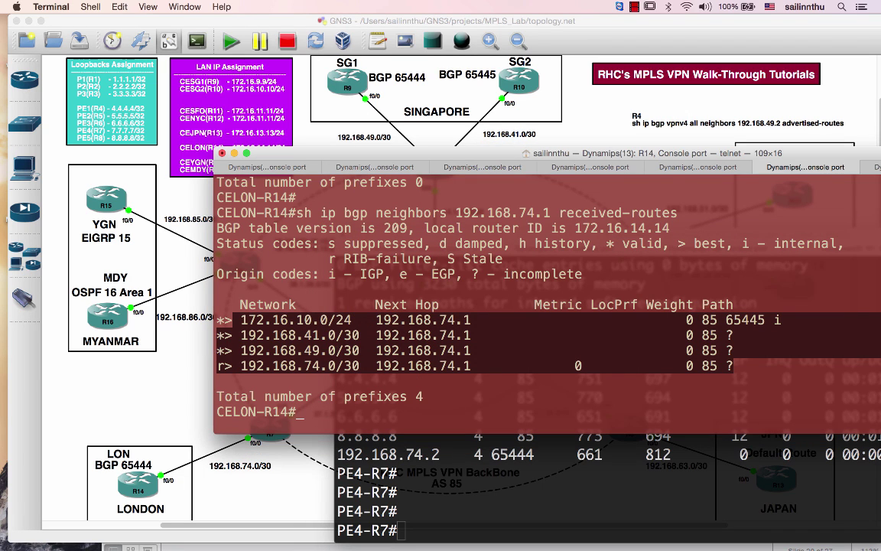
{"action": "key", "text": "Up"}
{"action": "key", "text": "Return"}
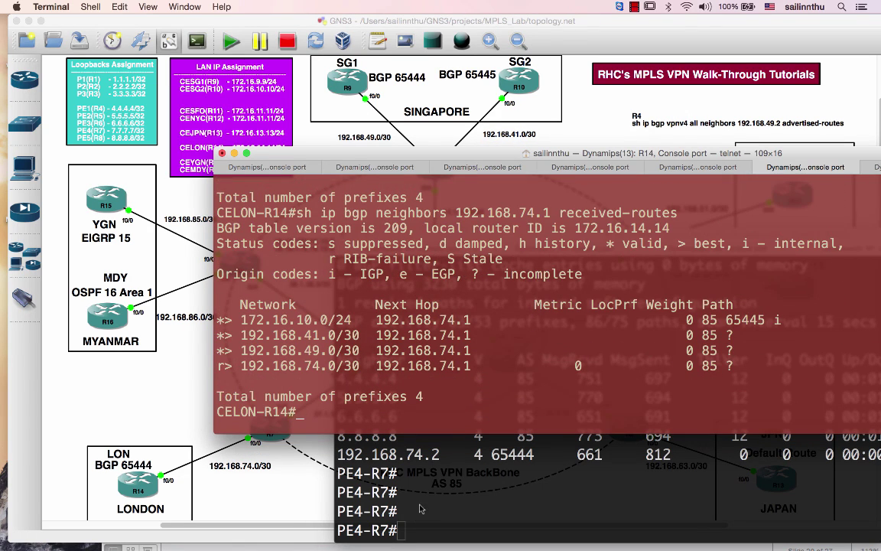
{"action": "left_click", "coordinate": [394, 457]}
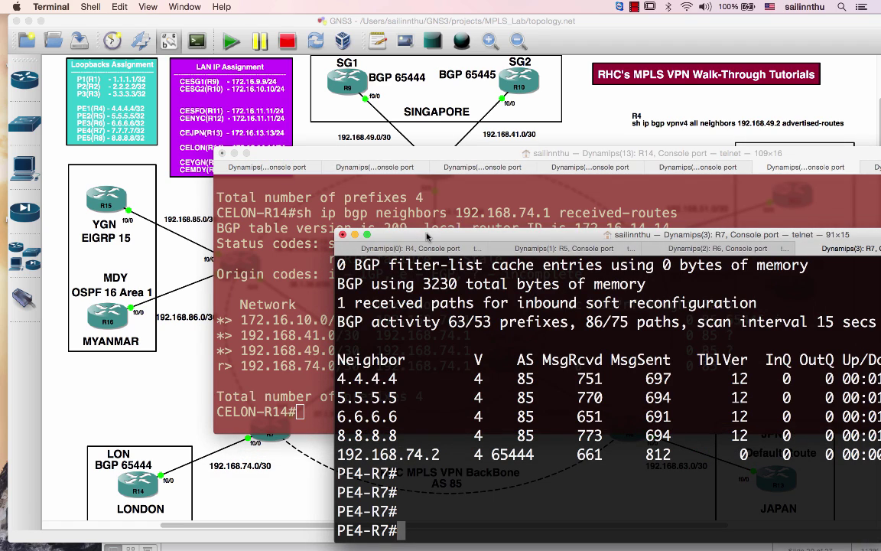
{"action": "left_click_drag", "start_coordinate": [427, 237], "coordinate": [376, 72]}
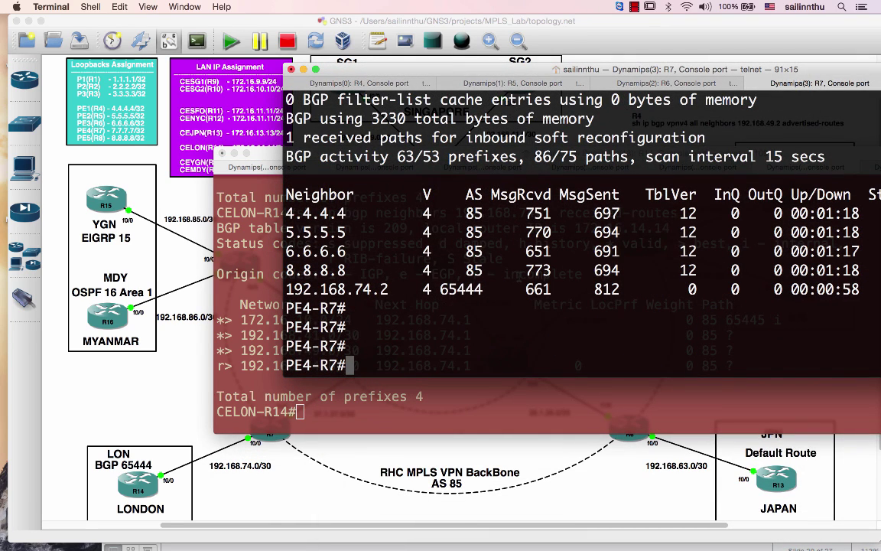
Step: On R7, list the VPNv4 routes advertised to neighbor 192.168.74.2
{"action": "type", "text": "sh ip bgp"}
{"action": "key", "text": "Tab"}
{"action": "type", "text": "vpn"}
{"action": "key", "text": "Tab"}
{"action": "type", "text": "al"}
{"action": "key", "text": "Tab"}
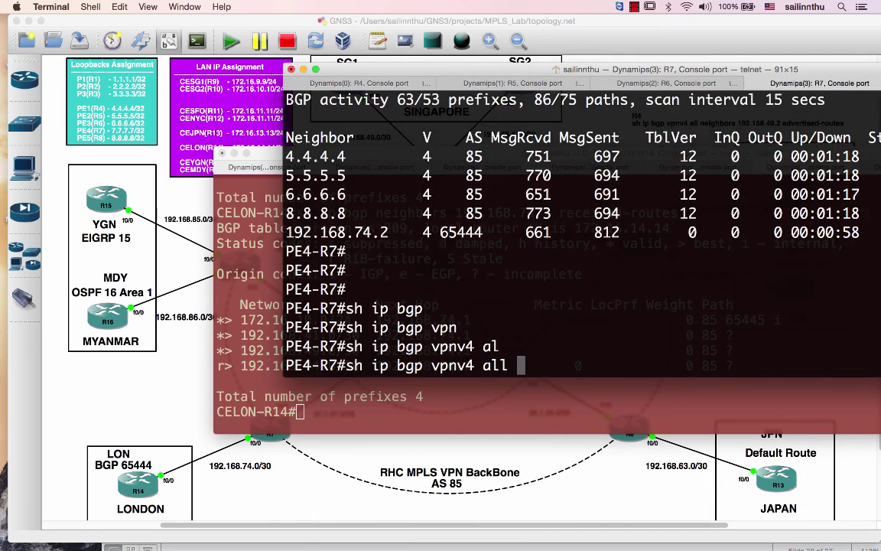
{"action": "type", "text": "nei"}
{"action": "key", "text": "Tab"}
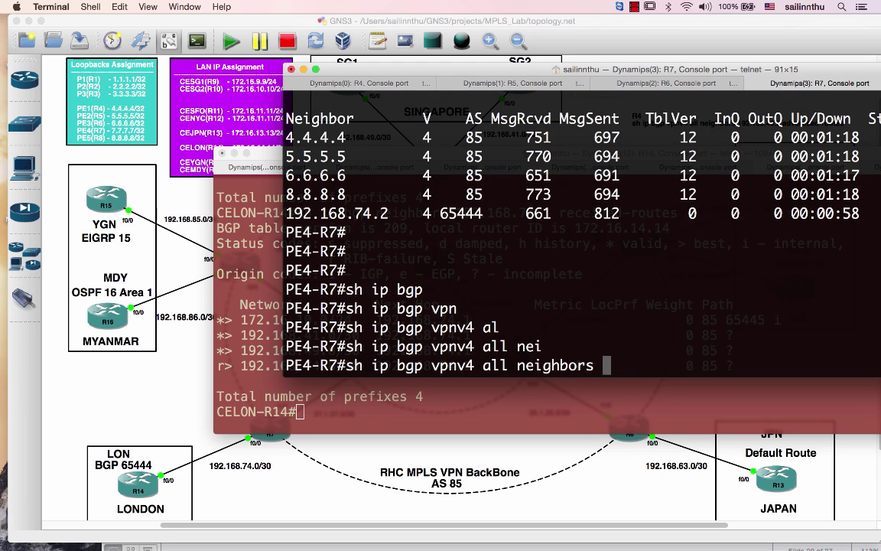
{"action": "type", "text": "192.168.7"}
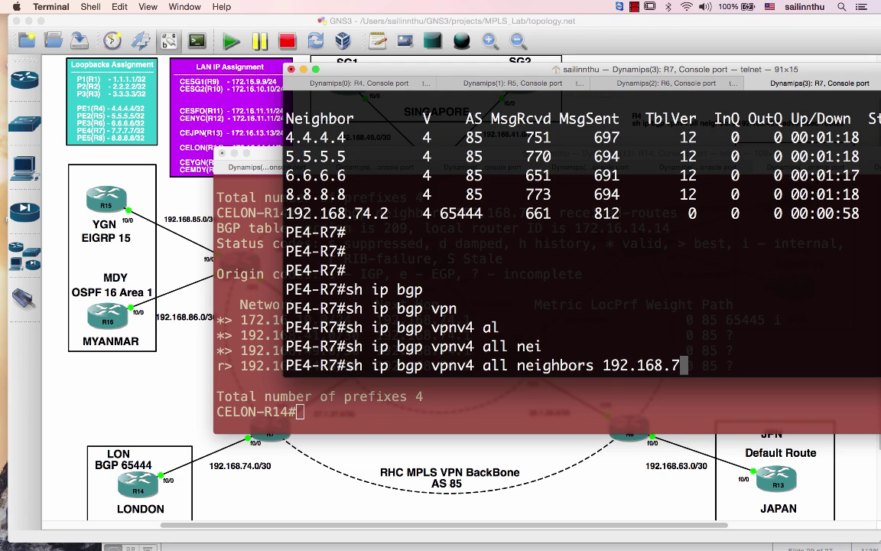
{"action": "type", "text": "4.2 ad"}
{"action": "key", "text": "Tab"}
{"action": "key", "text": "Return"}
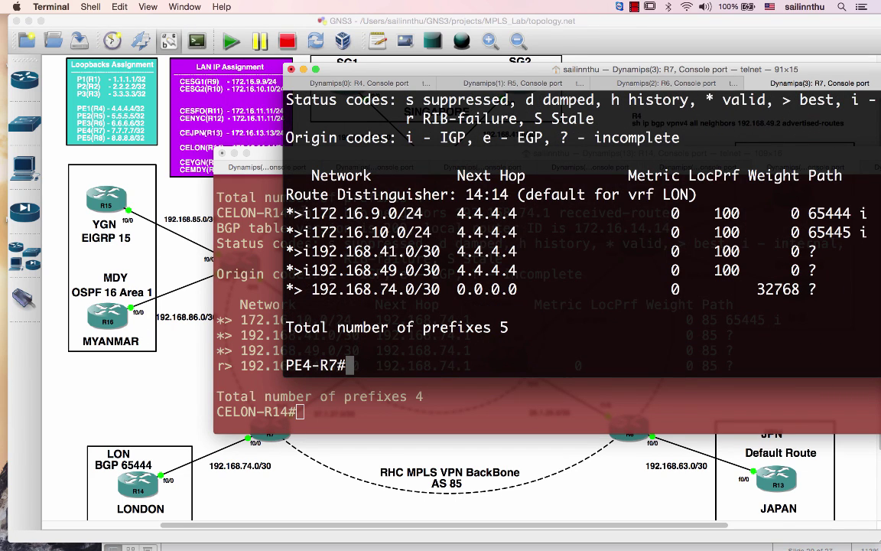
Step: Compare R7's five advertised prefixes, including 172.16.9.0/24 path 65444, against R14's four received routes
{"action": "left_click_drag", "start_coordinate": [304, 214], "coordinate": [832, 214]}
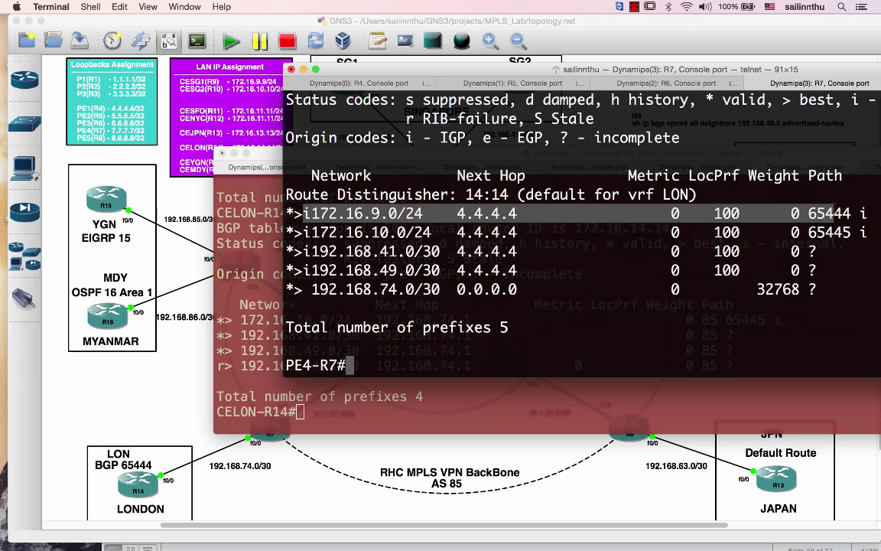
{"action": "left_click", "coordinate": [335, 405]}
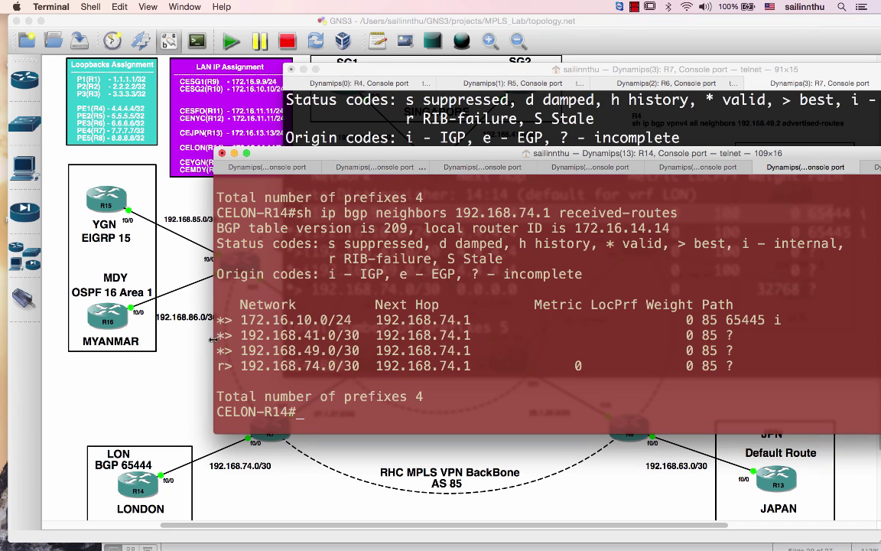
{"action": "left_click_drag", "start_coordinate": [216, 314], "coordinate": [610, 430]}
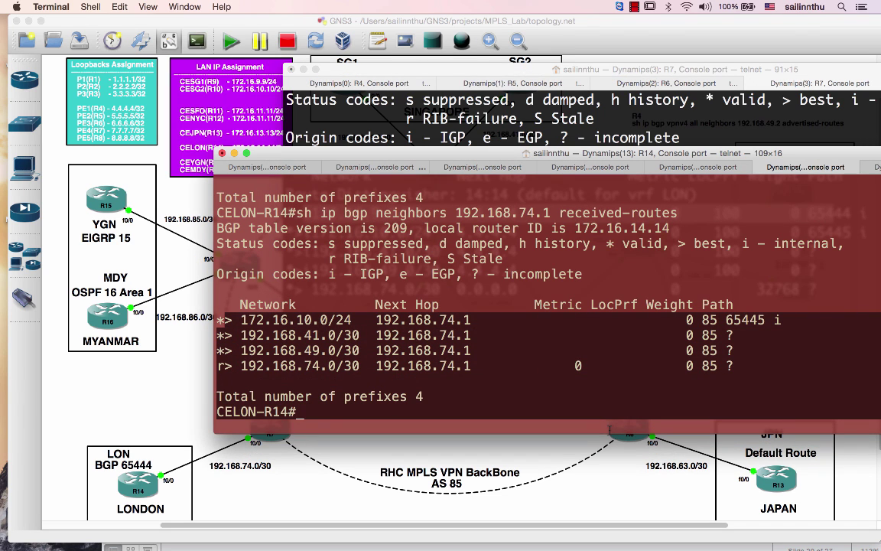
{"action": "left_click", "coordinate": [563, 138]}
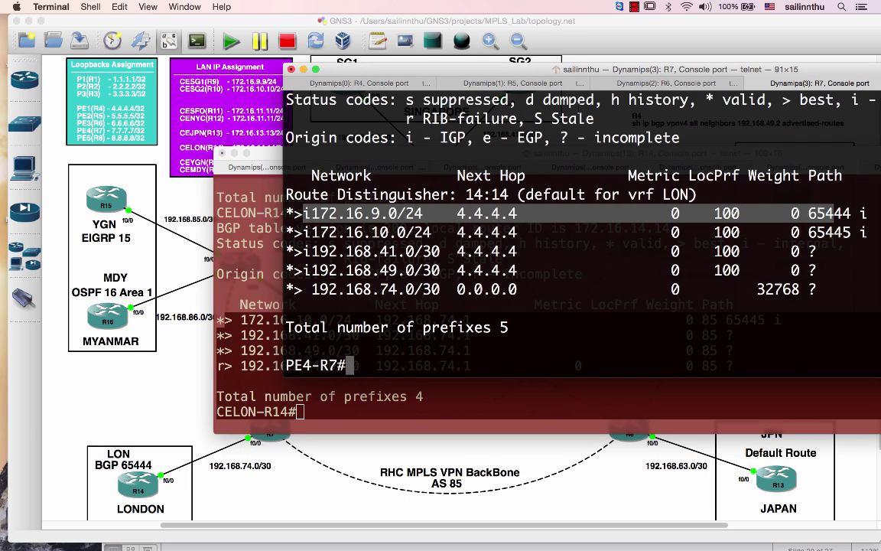
{"action": "scroll", "coordinate": [463, 207], "scroll_direction": "up", "scroll_amount": 3}
{"action": "scroll", "coordinate": [462, 207], "scroll_direction": "down", "scroll_amount": 3}
{"action": "left_click_drag", "start_coordinate": [262, 154], "coordinate": [223, 134]}
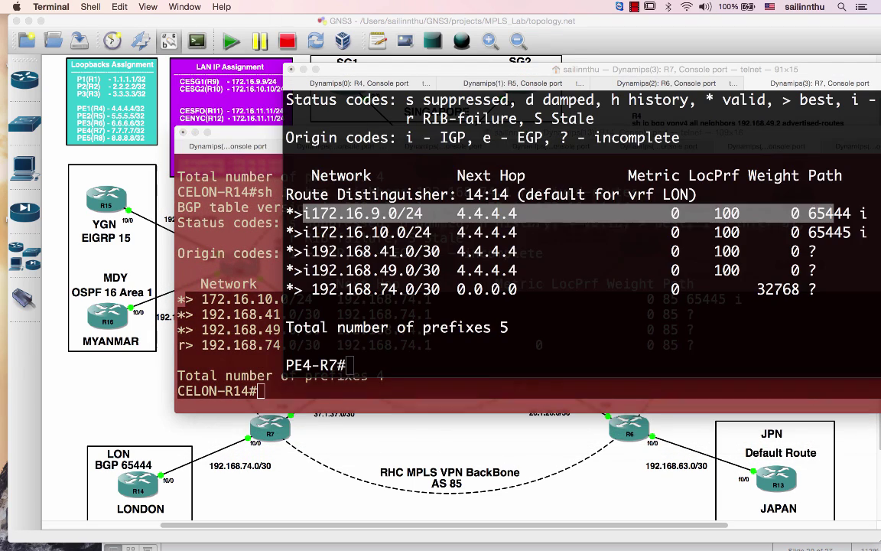
{"action": "left_click", "coordinate": [418, 107]}
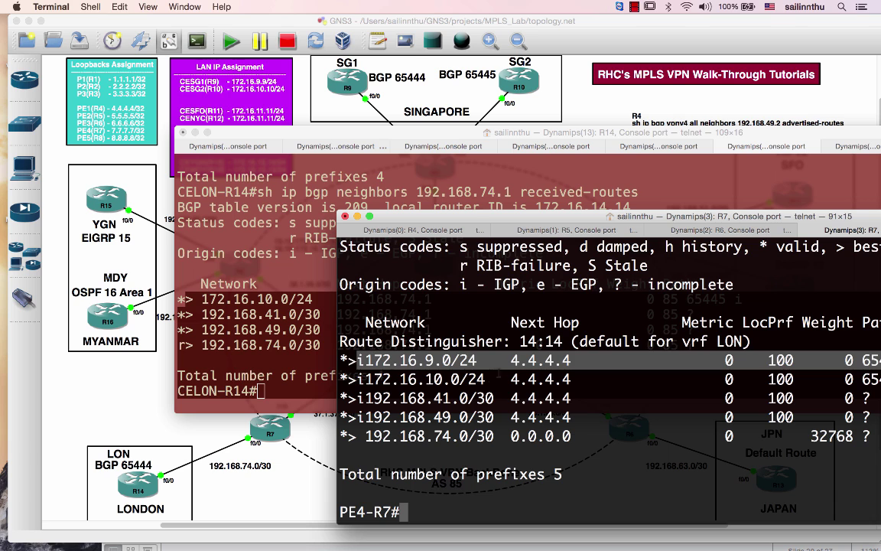
{"action": "scroll", "coordinate": [608, 379], "scroll_direction": "up", "scroll_amount": 3}
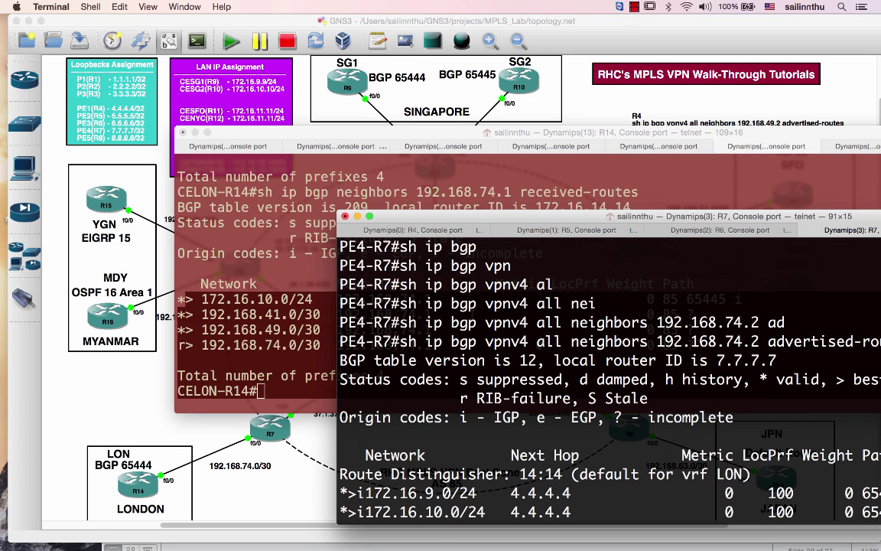
{"action": "left_click", "coordinate": [302, 321]}
{"action": "scroll", "coordinate": [308, 351], "scroll_direction": "up", "scroll_amount": 4}
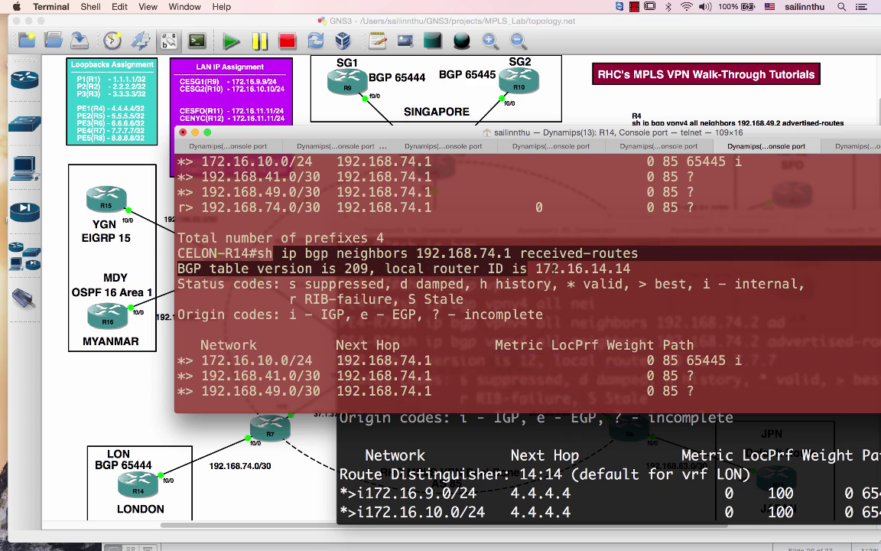
{"action": "left_click", "coordinate": [522, 433]}
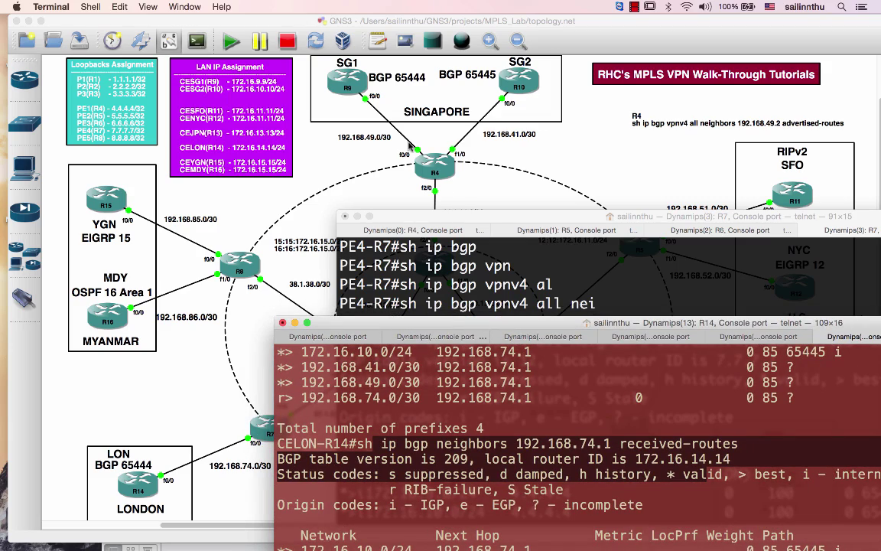
{"action": "left_click_drag", "start_coordinate": [472, 324], "coordinate": [386, 144]}
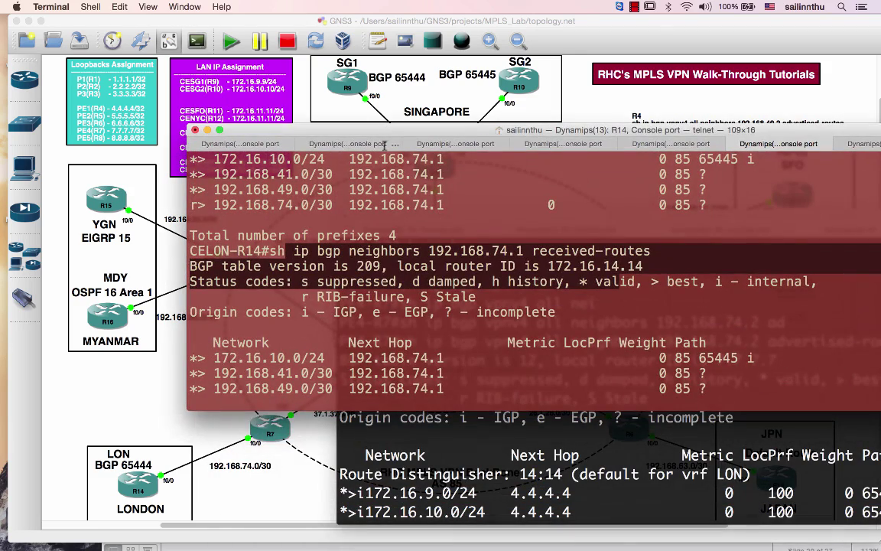
{"action": "left_click", "coordinate": [492, 433]}
Step: On R7, enter the ipv4 vrf LON address family under router bgp 85
{"action": "key", "text": "Return"}
{"action": "key", "text": "Return"}
{"action": "key", "text": "Return"}
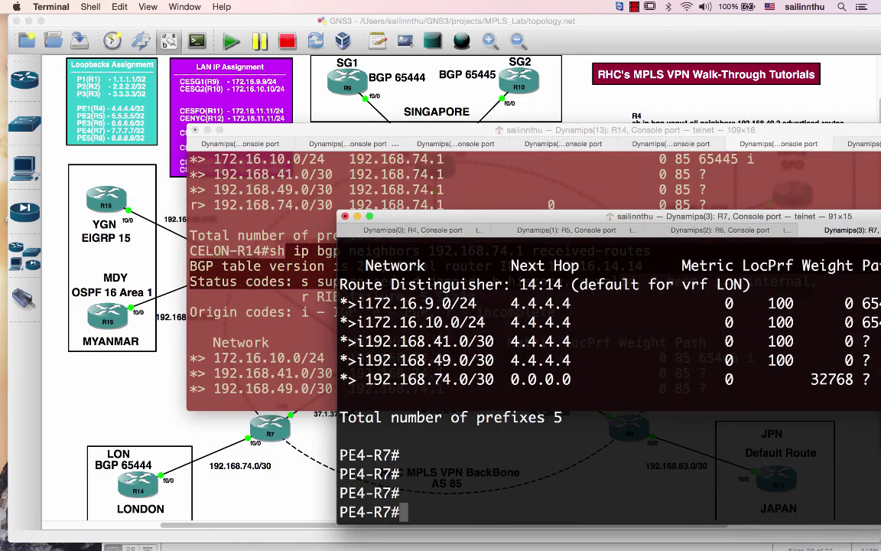
{"action": "key", "text": "Return"}
{"action": "type", "text": "conf t"}
{"action": "key", "text": "Return"}
{"action": "type", "text": "router b"}
{"action": "key", "text": "Tab"}
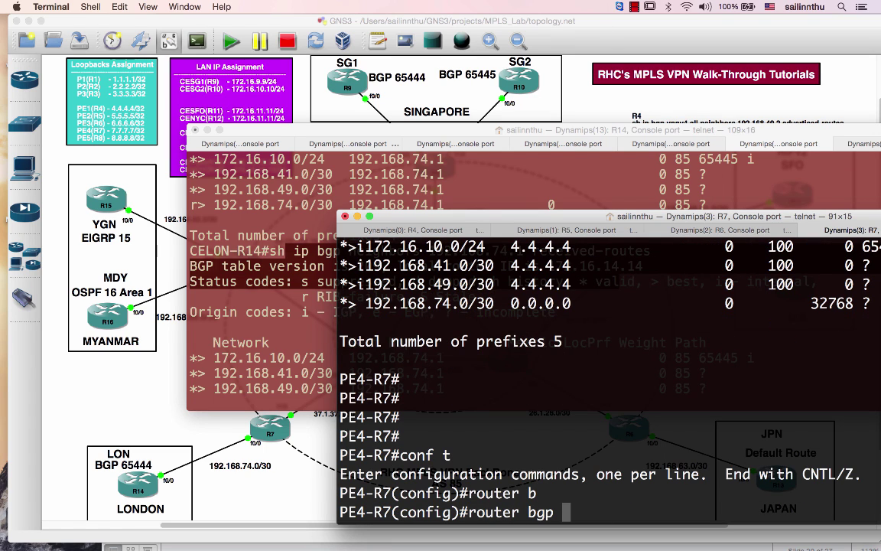
{"action": "type", "text": "85"}
{"action": "key", "text": "Return"}
{"action": "type", "text": "ad"}
{"action": "key", "text": "Tab"}
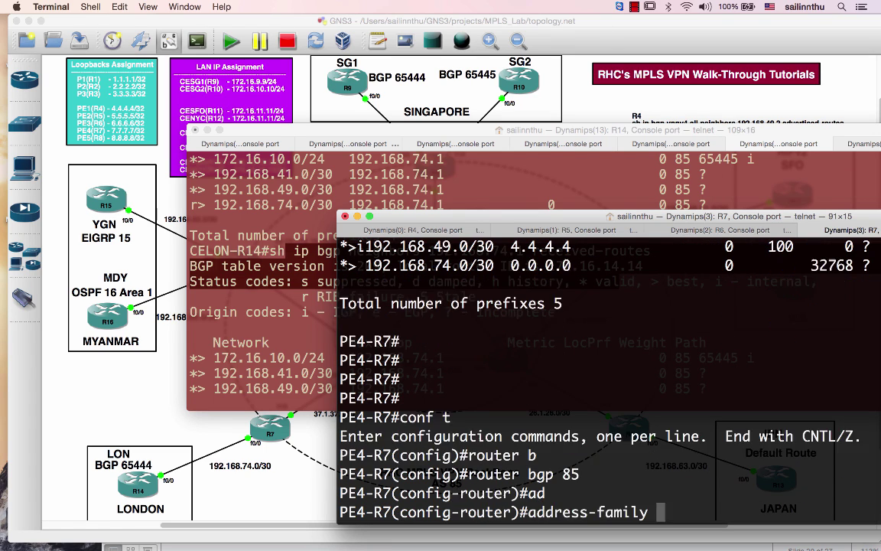
{"action": "type", "text": "ipv4 v"}
{"action": "key", "text": "Tab"}
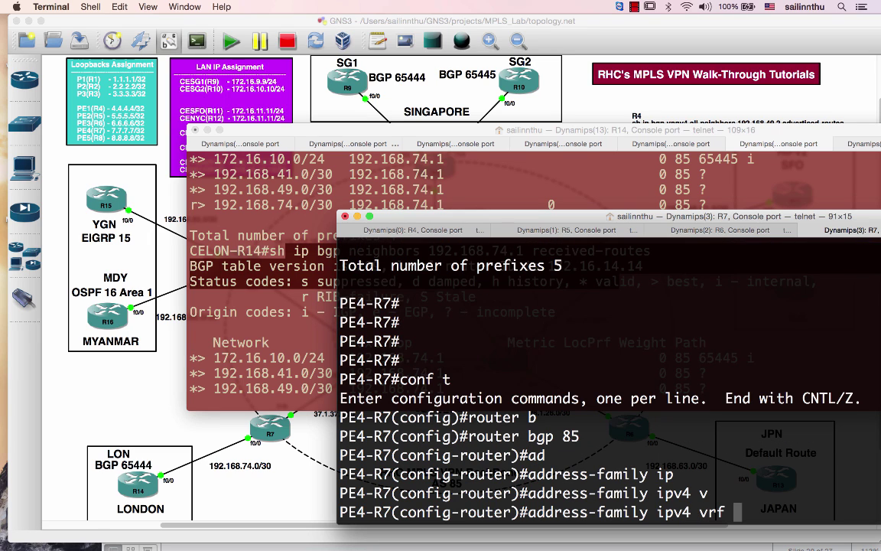
{"action": "type", "text": "LON"}
{"action": "key", "text": "Return"}
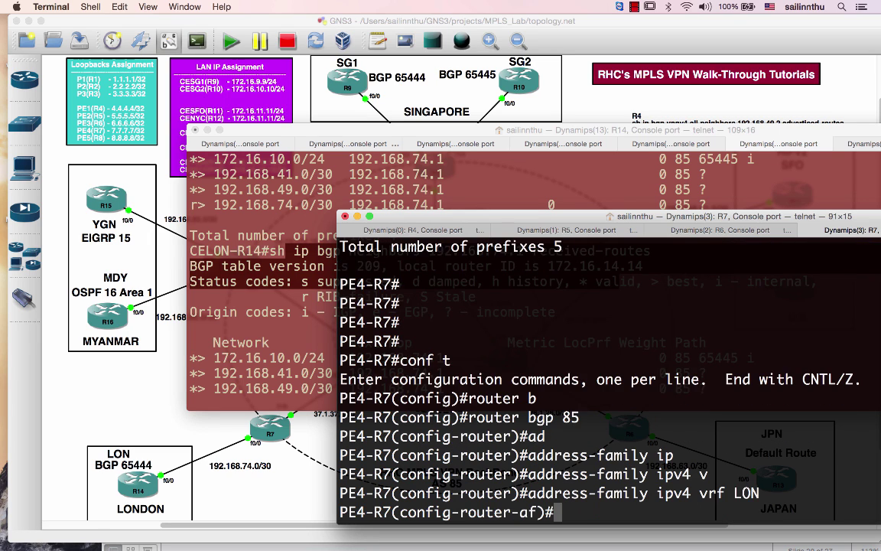
Step: Apply as-override to LON neighbor 192.168.74.2
{"action": "type", "text": "nei"}
{"action": "key", "text": "Tab"}
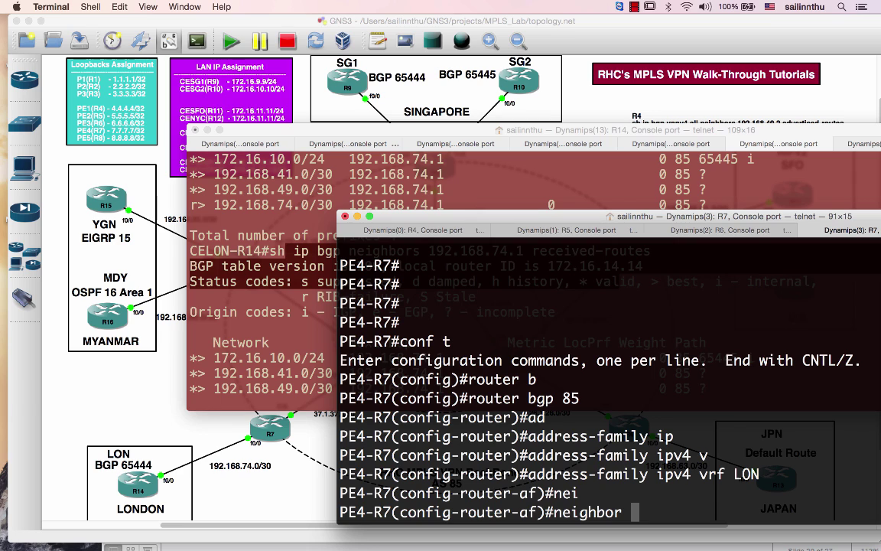
{"action": "type", "text": "192.168."}
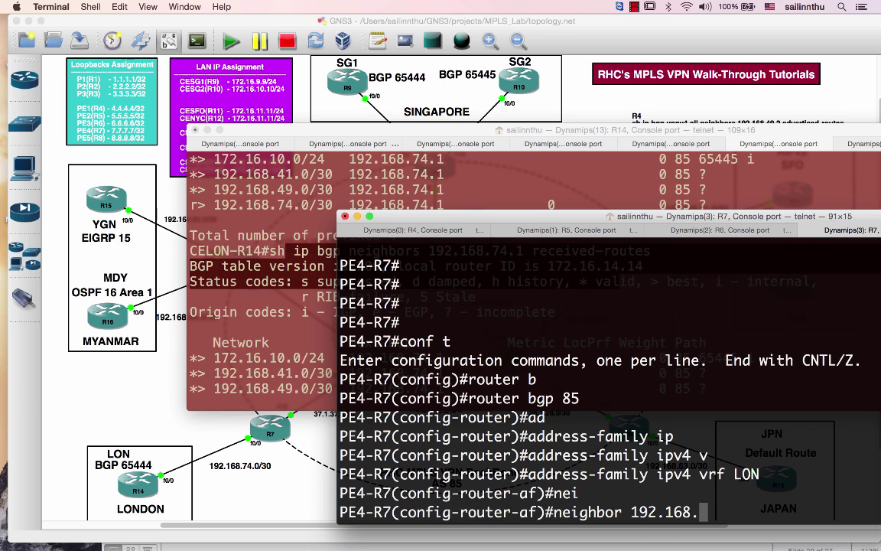
{"action": "type", "text": "74."}
{"action": "type", "text": "2"}
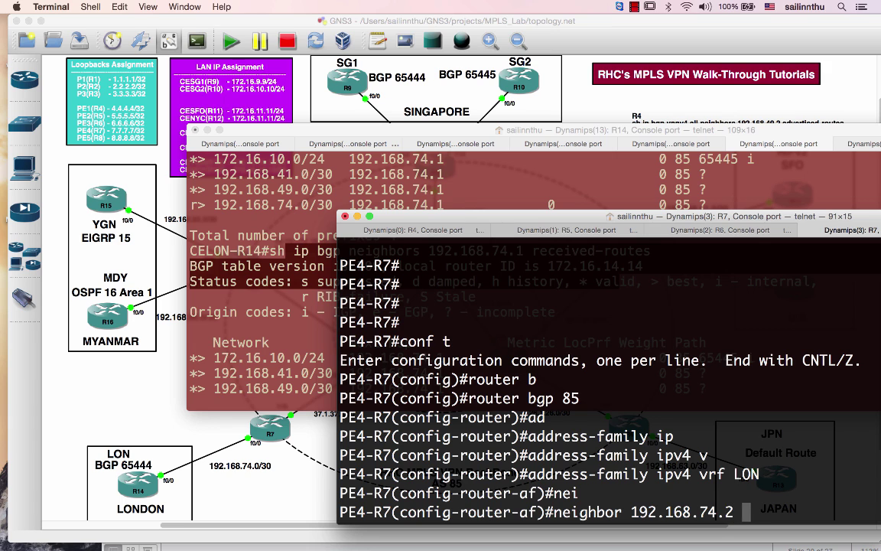
{"action": "type", "text": " as"}
{"action": "key", "text": "Return"}
{"action": "type", "text": "neighbor 192.168.74.2 as-override"}
{"action": "key", "text": "Return"}
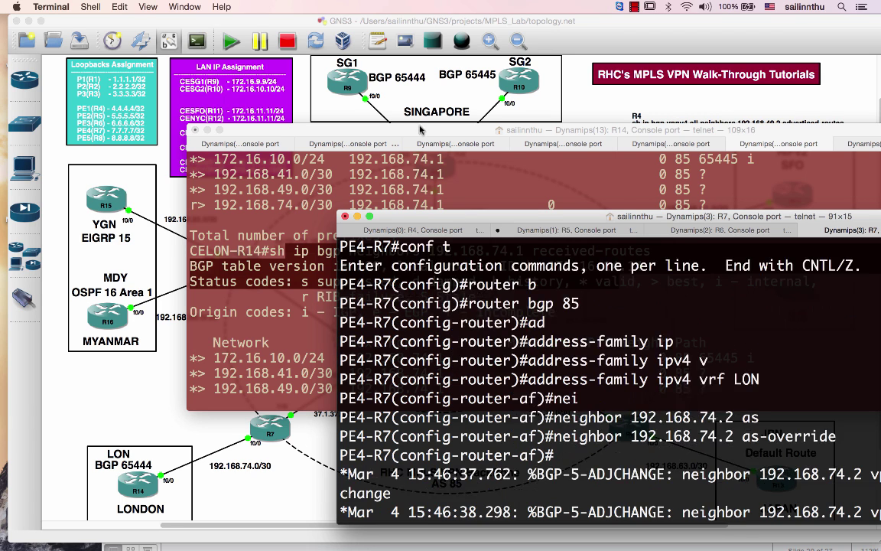
{"action": "left_click_drag", "start_coordinate": [421, 130], "coordinate": [329, 252]}
{"action": "left_click", "coordinate": [461, 219]}
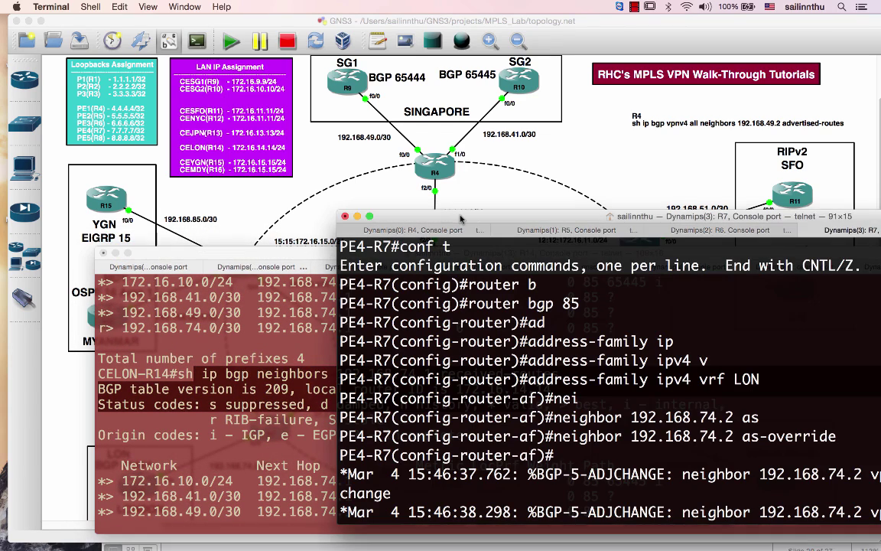
Step: On R4, enter the ipv4 vrf SG1 address family under router bgp 85
{"action": "left_click", "coordinate": [413, 230]}
{"action": "key", "text": "Return"}
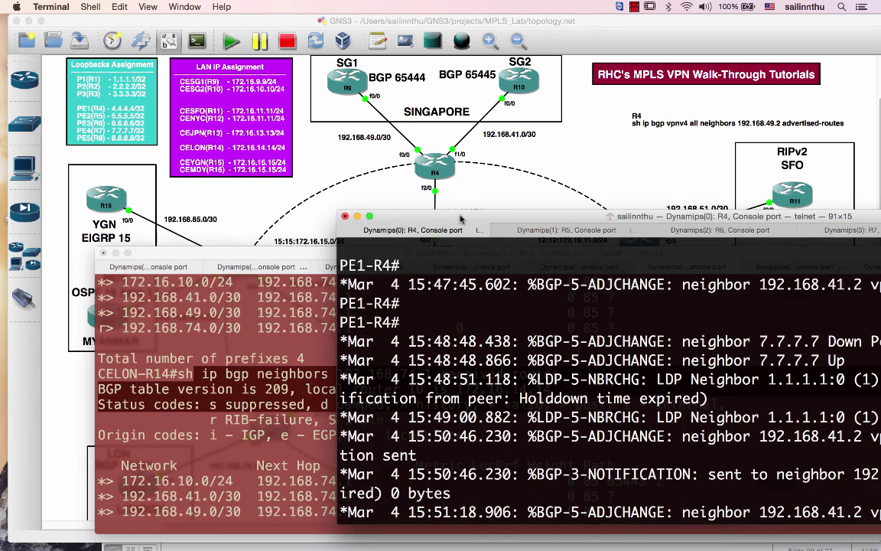
{"action": "key", "text": "Return"}
{"action": "key", "text": "Return"}
{"action": "type", "text": "conf t"}
{"action": "key", "text": "Return"}
{"action": "type", "text": "router b"}
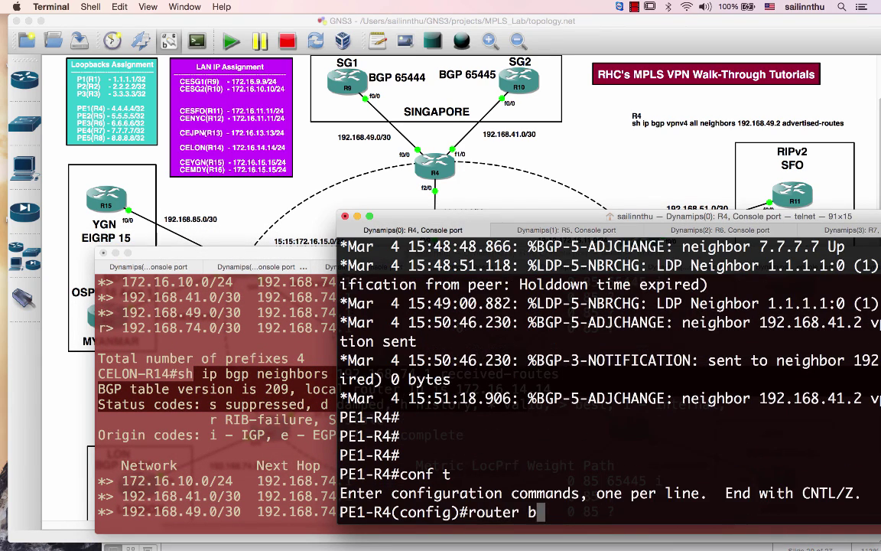
{"action": "key", "text": "Return"}
{"action": "type", "text": "router bgp 85"}
{"action": "key", "text": "Return"}
{"action": "type", "text": "a"}
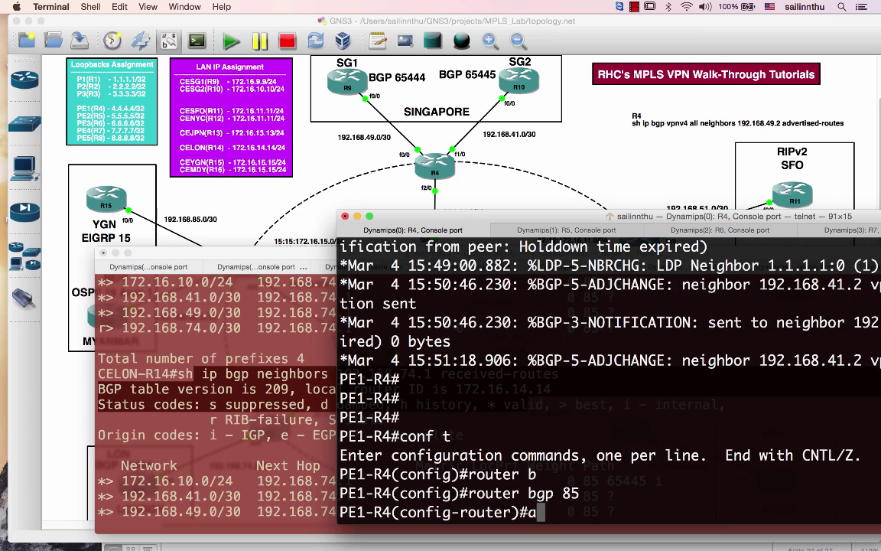
{"action": "type", "text": "d"}
{"action": "key", "text": "Tab"}
{"action": "type", "text": "ipv"}
{"action": "key", "text": "Tab"}
{"action": "key", "text": "Tab"}
{"action": "key", "text": "Tab"}
{"action": "key", "text": "Tab"}
{"action": "type", "text": "4 vr"}
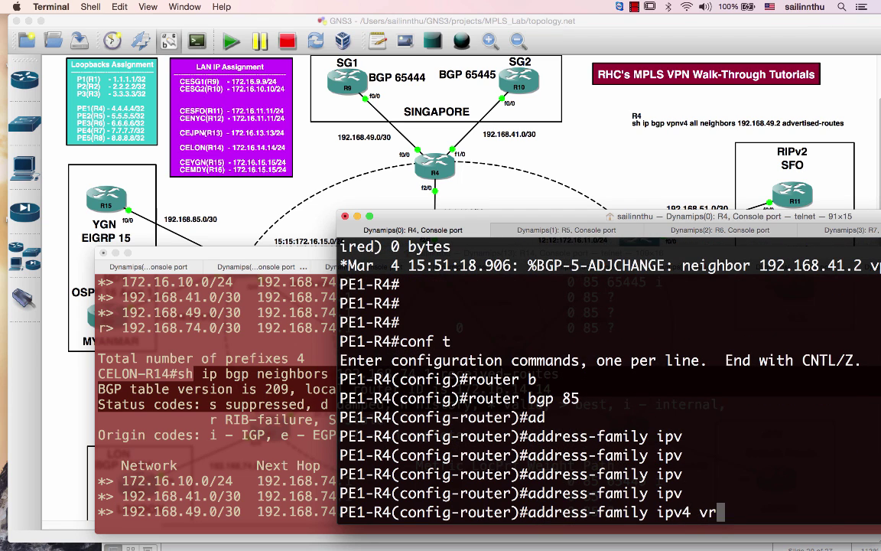
{"action": "type", "text": "f SG1"}
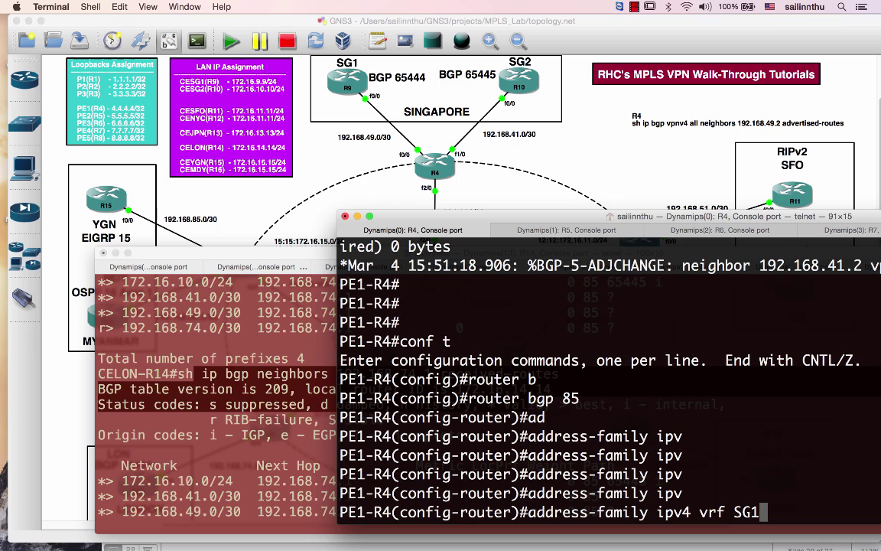
{"action": "key", "text": "Return"}
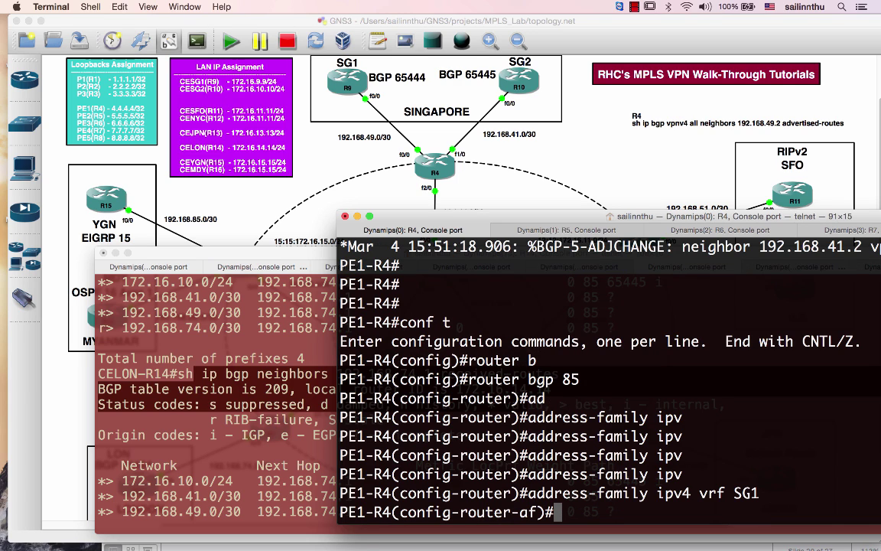
Step: Apply as-override to SG1 neighbor 192.168.49.2 and end configuration mode
{"action": "type", "text": "nei"}
{"action": "key", "text": "Tab"}
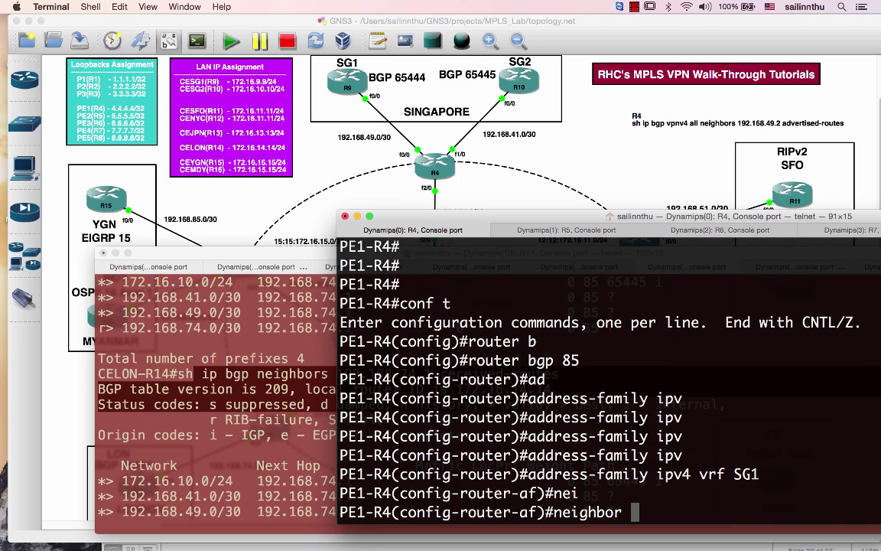
{"action": "type", "text": "192.168."}
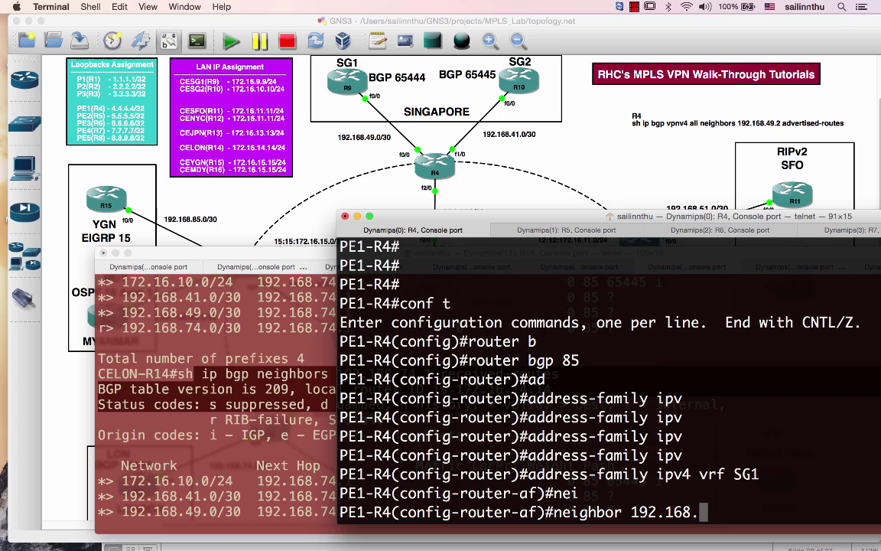
{"action": "type", "text": "49.2"}
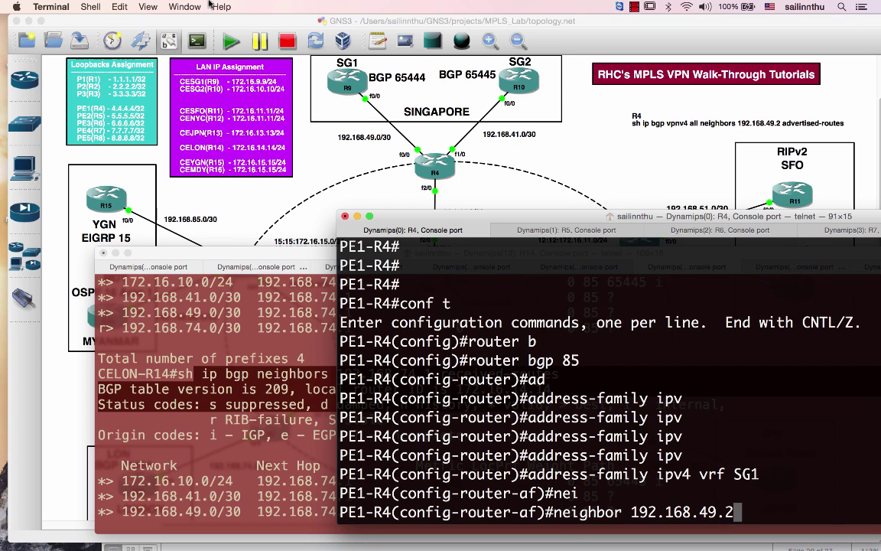
{"action": "type", "text": " as?bor 192.168.49.2 as-override"}
{"action": "key", "text": "Return"}
{"action": "type", "text": "er-af)#e"}
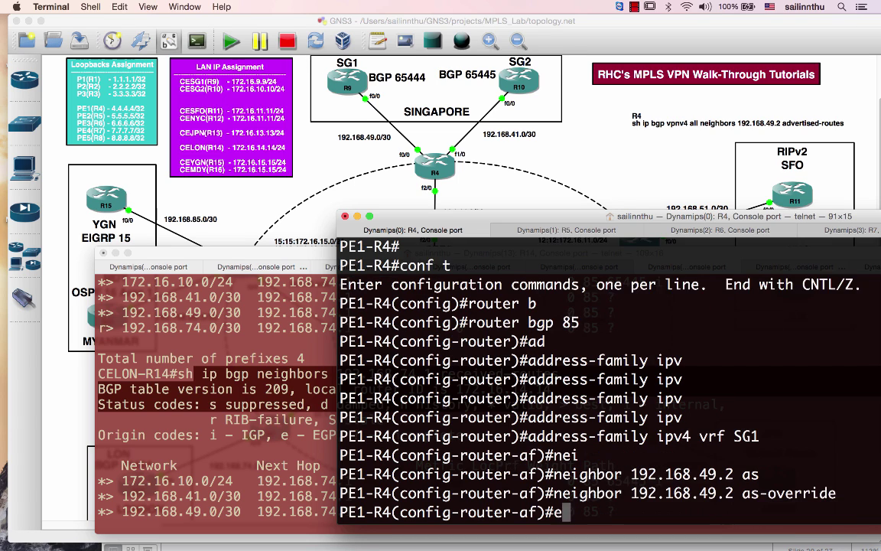
{"action": "type", "text": "nd"}
{"action": "key", "text": "Return"}
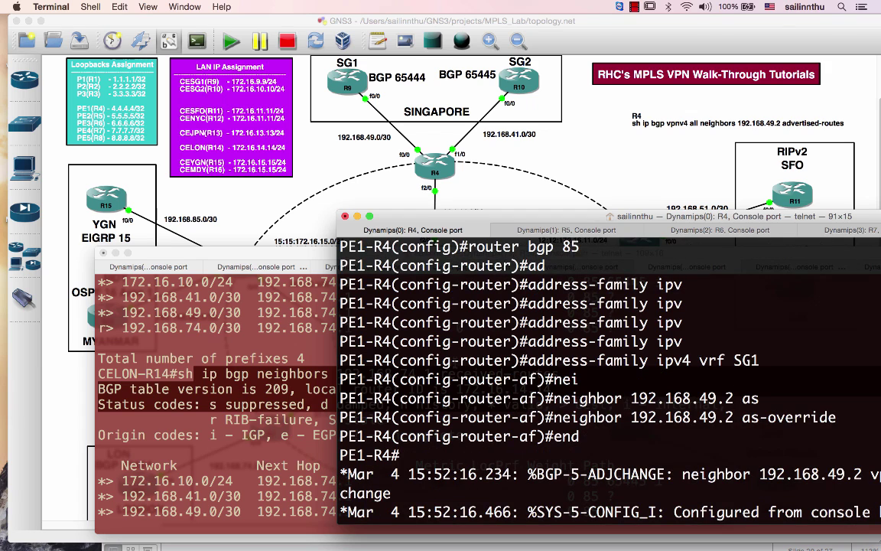
Step: Run show ip bgp vpnv4 all summary on R4 twice, confirming 192.168.49.2 back up with one prefix
{"action": "key", "text": "Return"}
{"action": "key", "text": "Return"}
{"action": "key", "text": "Return"}
{"action": "key", "text": "Return"}
{"action": "key", "text": "Return"}
{"action": "type", "text": "sh"}
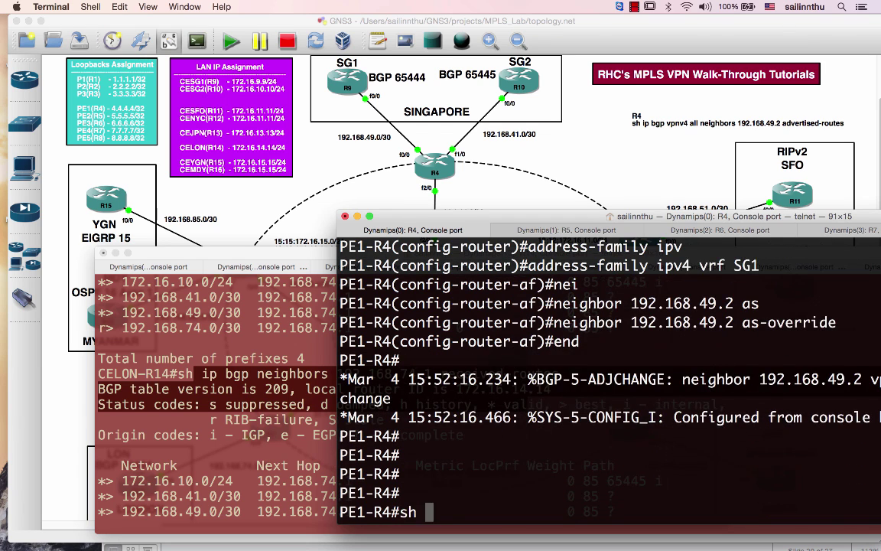
{"action": "type", "text": " ip bgp vp"}
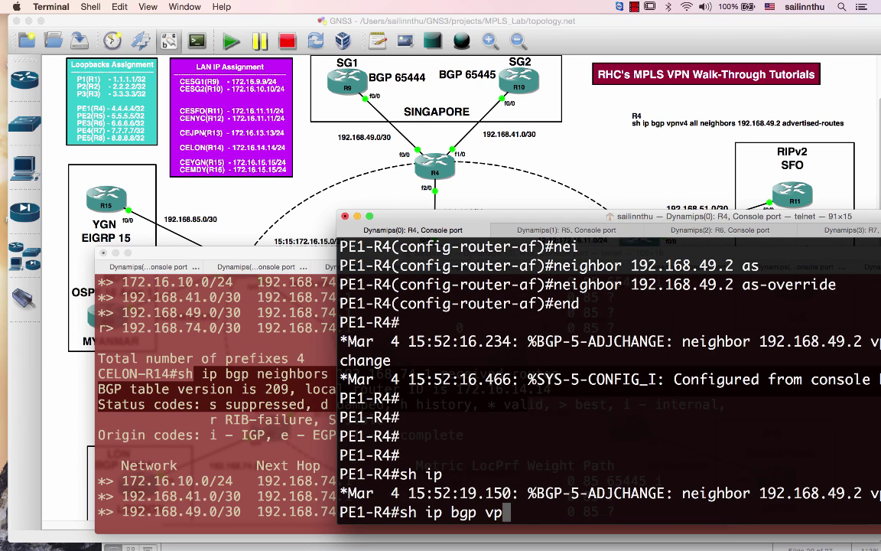
{"action": "type", "text": "n"}
{"action": "key", "text": "Tab"}
{"action": "type", "text": "al"}
{"action": "key", "text": "Tab"}
{"action": "type", "text": "su"}
{"action": "key", "text": "Tab"}
{"action": "key", "text": "Return"}
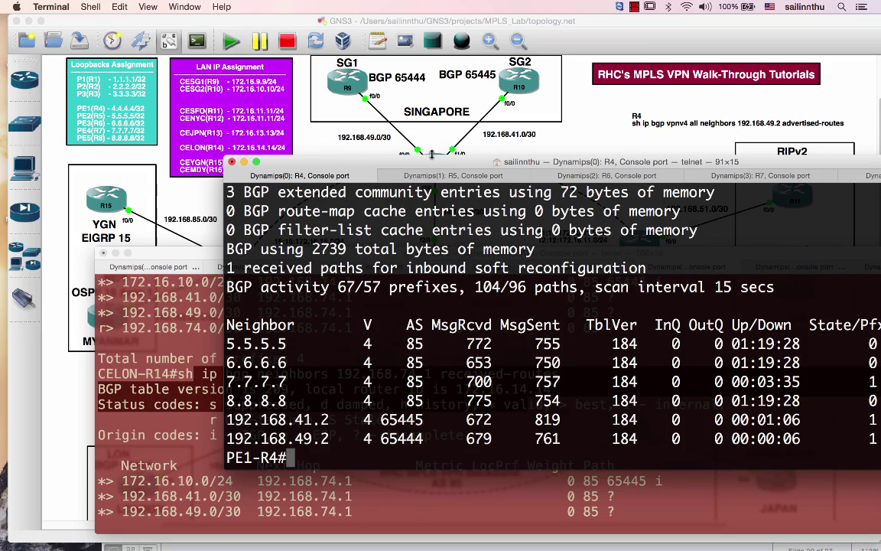
{"action": "type", "text": "sh ip bgp vpnv4 all summary"}
{"action": "key", "text": "Return"}
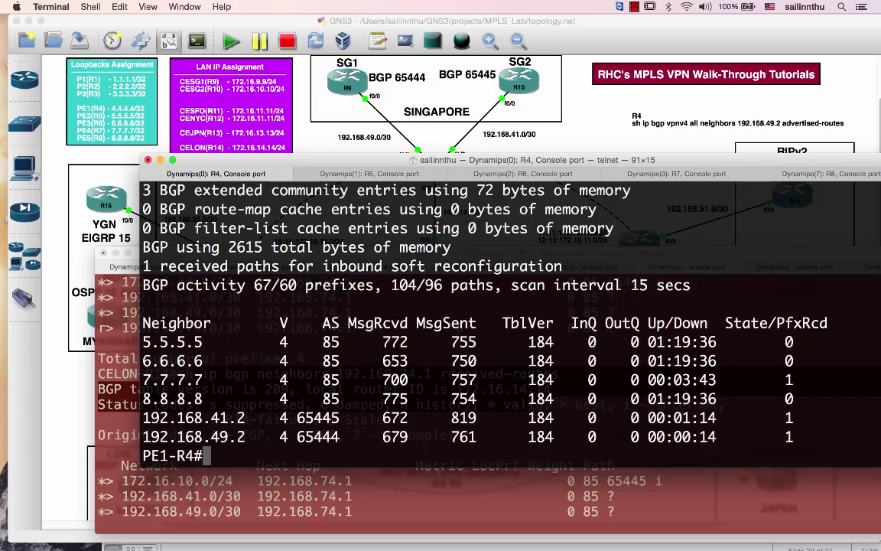
{"action": "mouse_move", "coordinate": [322, 153]}
{"action": "left_mouse_down"}
{"action": "mouse_move", "coordinate": [482, 312]}
{"action": "mouse_move", "coordinate": [486, 244]}
{"action": "mouse_move", "coordinate": [403, 120]}
{"action": "left_mouse_up"}
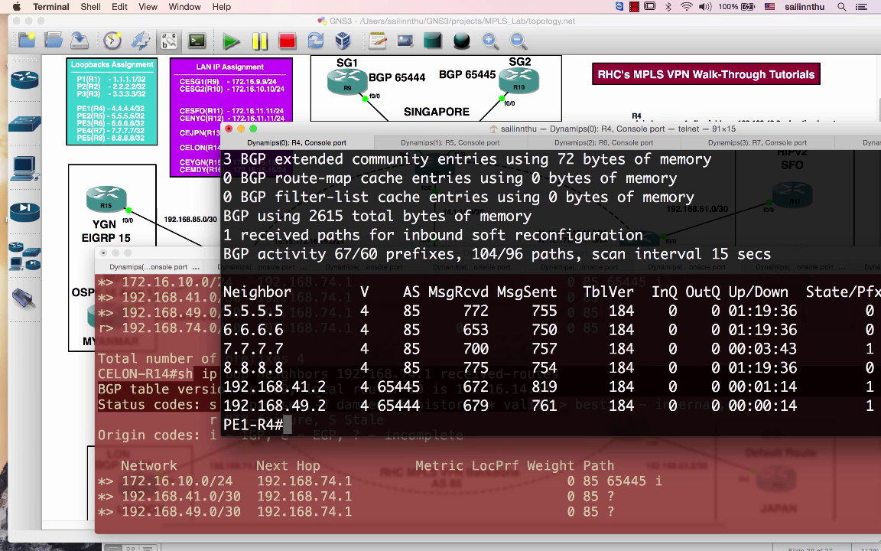
{"action": "key", "text": "super+grave"}
{"action": "key", "text": "Return"}
{"action": "key", "text": "Return"}
{"action": "key", "text": "Return"}
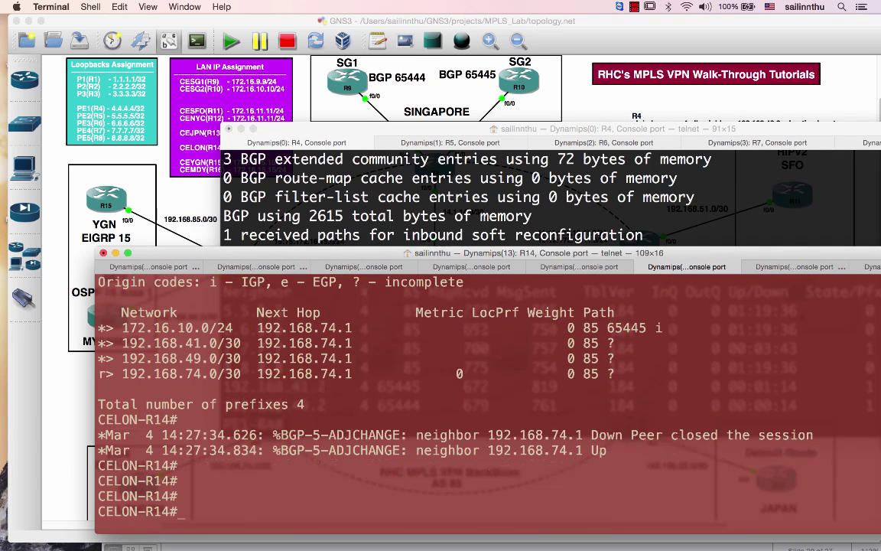
{"action": "type", "text": "sh ip bgp neighbors 192.168.74.1 received-routes"}
{"action": "key", "text": "Return"}
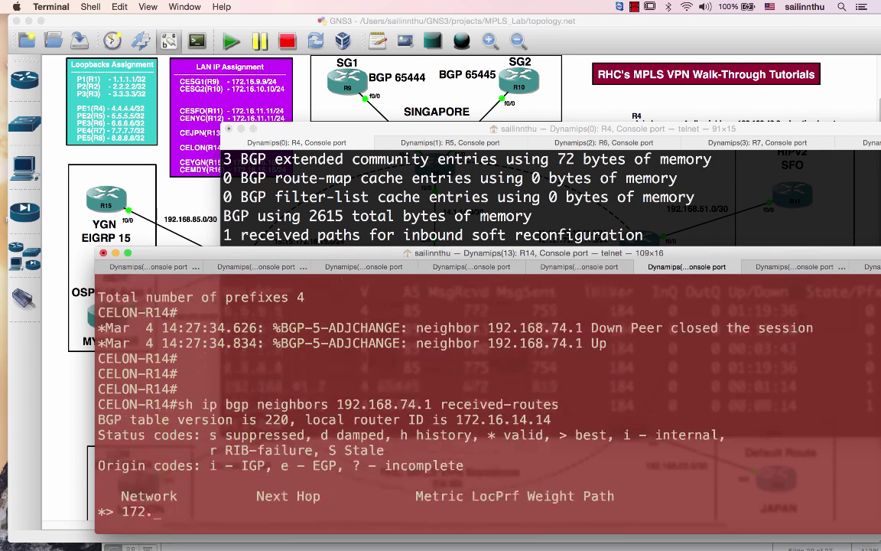
{"action": "key", "text": "Up"}
{"action": "key", "text": "Return"}
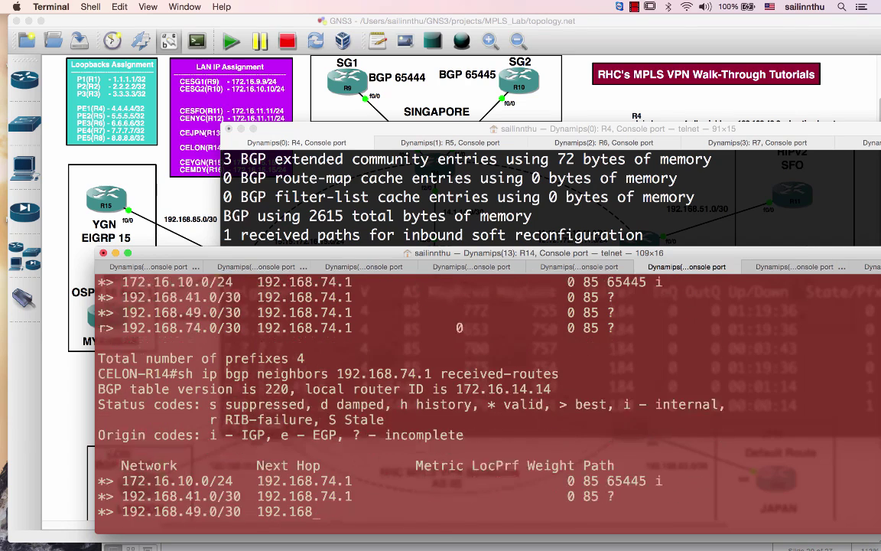
{"action": "key", "text": "Up"}
{"action": "key", "text": "Return"}
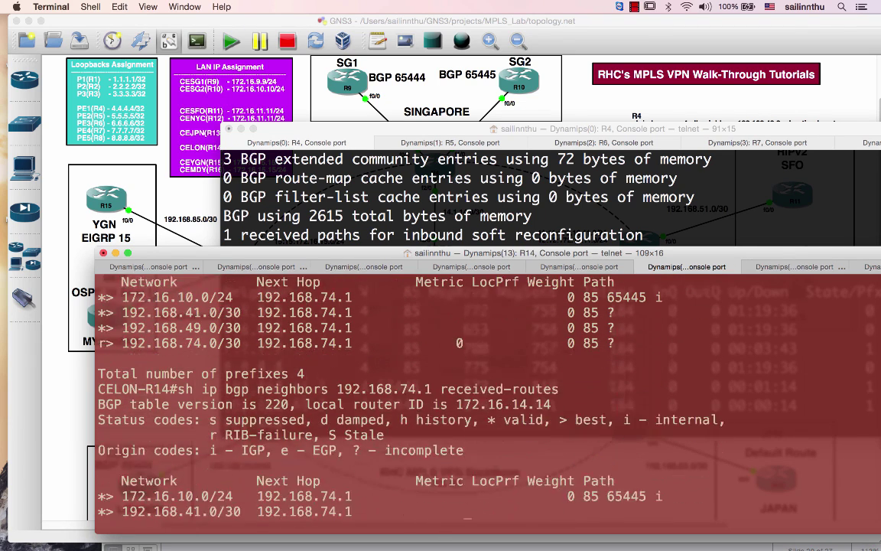
{"action": "key", "text": "Up"}
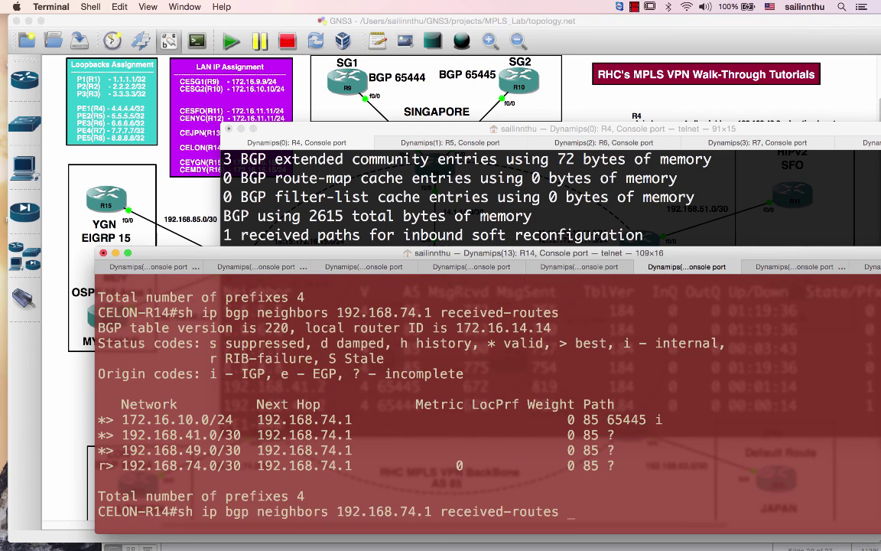
{"action": "key", "text": "Return"}
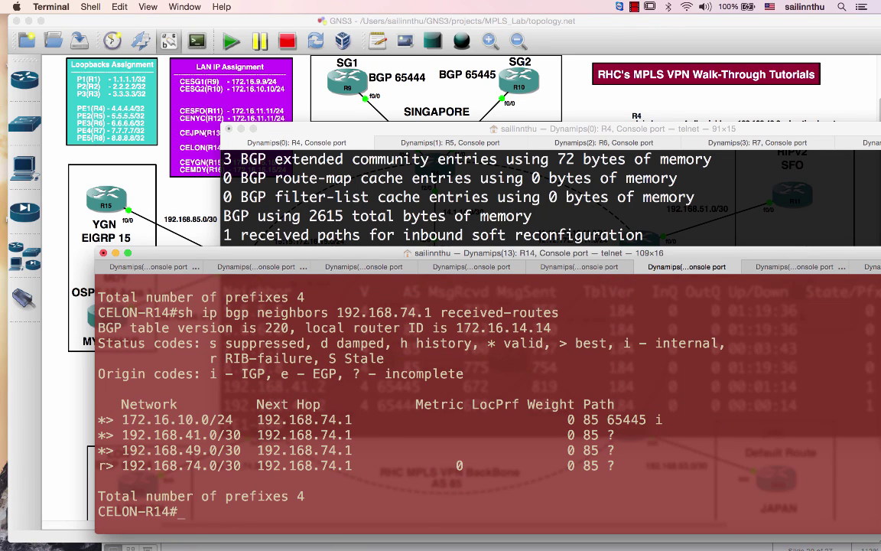
{"action": "key", "text": "Up"}
{"action": "key", "text": "Return"}
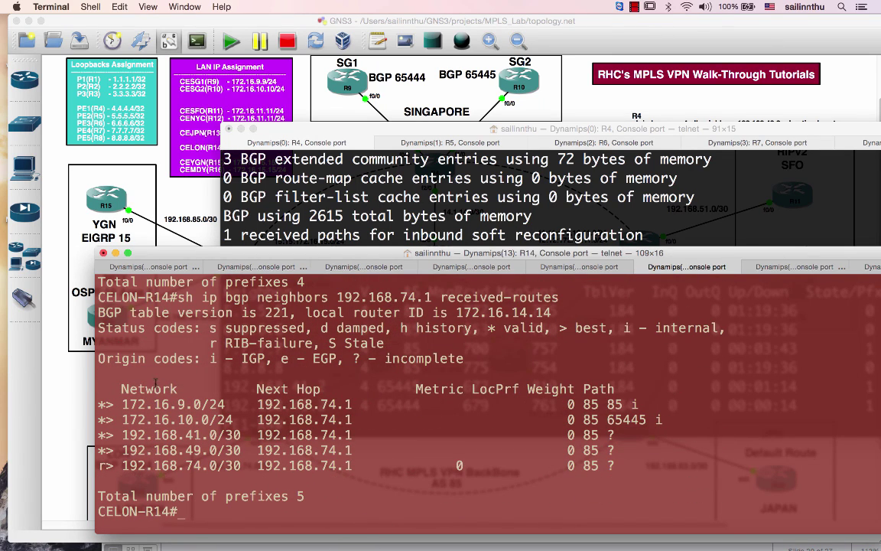
{"action": "left_click_drag", "start_coordinate": [120, 397], "coordinate": [645, 390]}
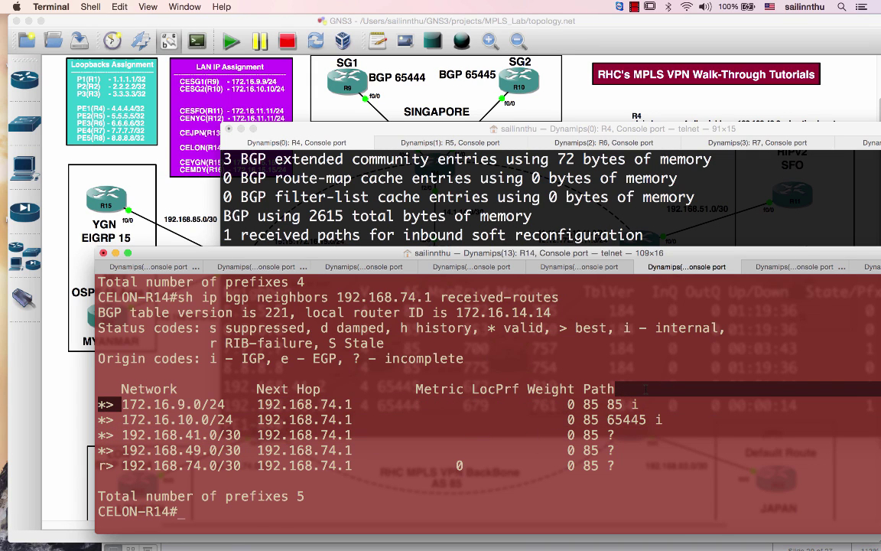
{"action": "left_click_drag", "start_coordinate": [629, 403], "coordinate": [617, 403]}
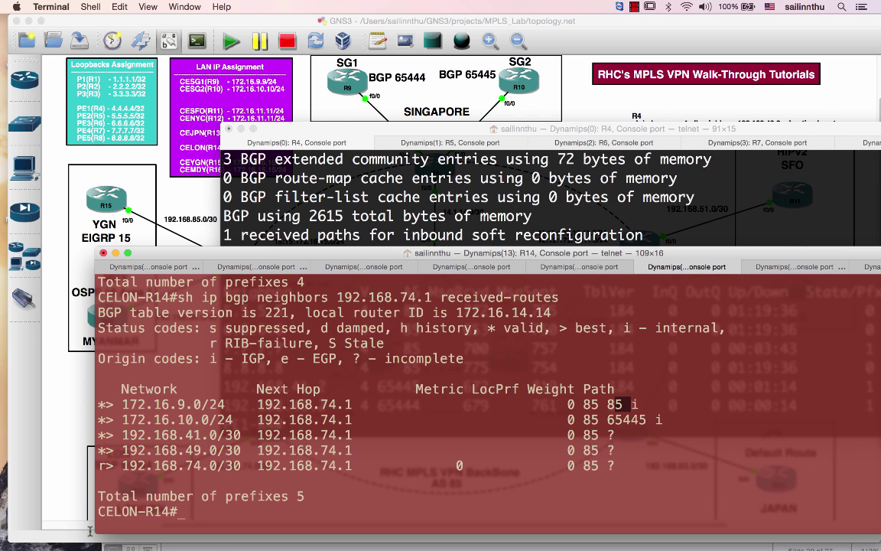
{"action": "left_click_drag", "start_coordinate": [315, 252], "coordinate": [455, 130]}
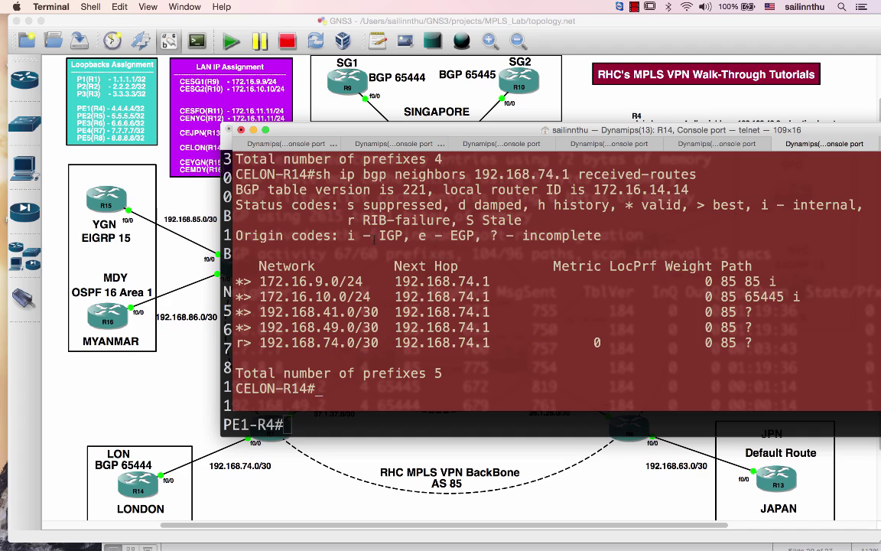
{"action": "left_click_drag", "start_coordinate": [309, 282], "coordinate": [491, 281]}
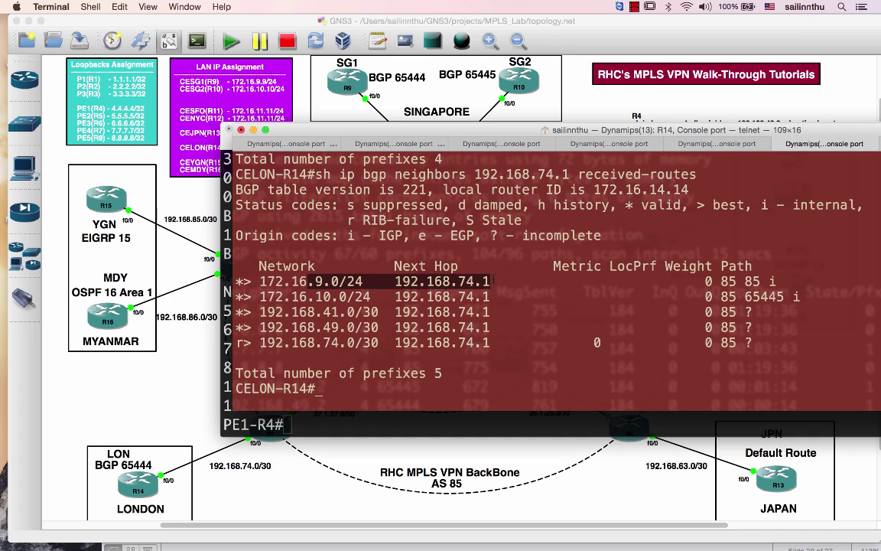
{"action": "left_click_drag", "start_coordinate": [704, 282], "coordinate": [776, 282]}
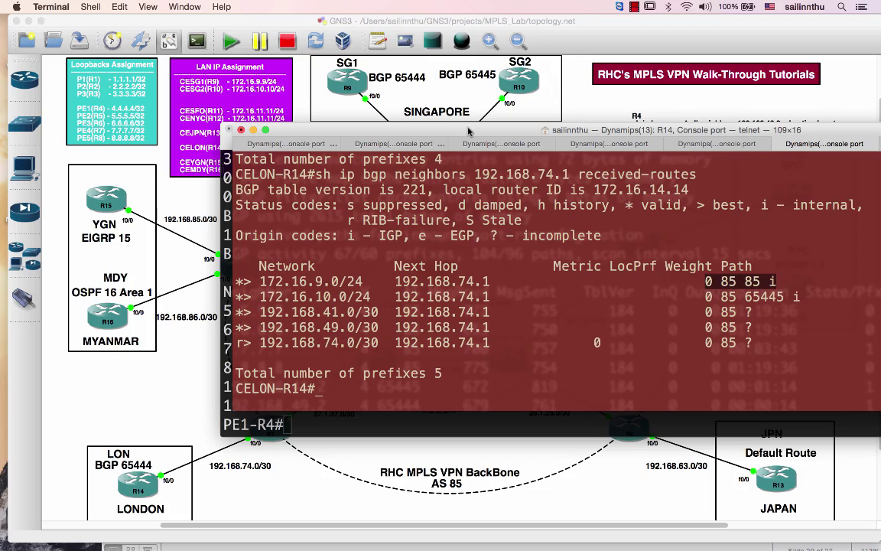
Step: Display R9's BGP running configuration with sho run | s bgp
{"action": "left_click_drag", "start_coordinate": [468, 131], "coordinate": [367, 204]}
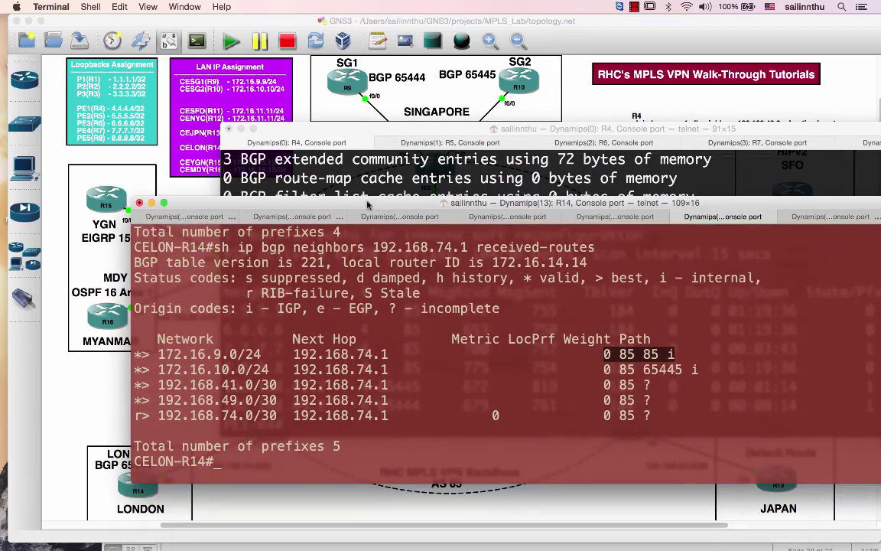
{"action": "key", "text": "ctrl+shift+Tab"}
{"action": "key", "text": "ctrl+shift+Tab"}
{"action": "key", "text": "ctrl+shift+Tab"}
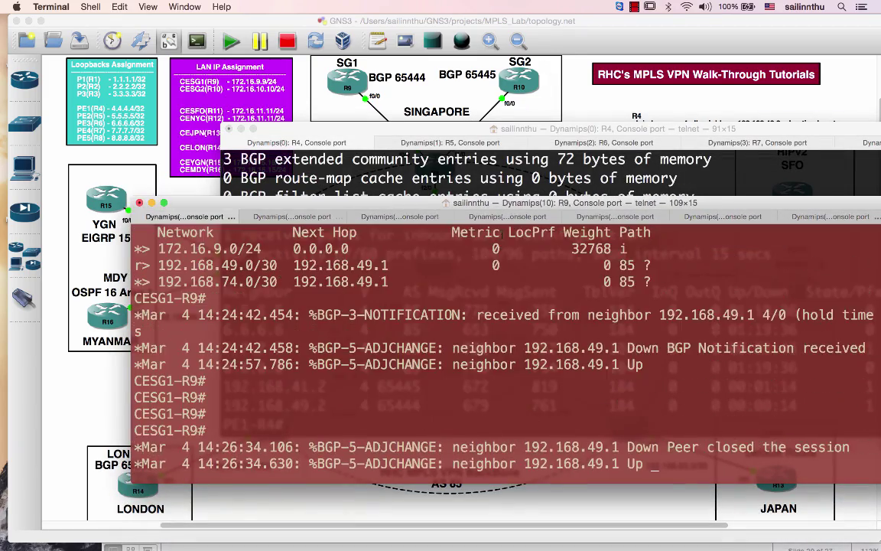
{"action": "key", "text": "Return"}
{"action": "key", "text": "Return"}
{"action": "key", "text": "Return"}
{"action": "key", "text": "Return"}
{"action": "key", "text": "Return"}
{"action": "type", "text": "sh ip bgp su"}
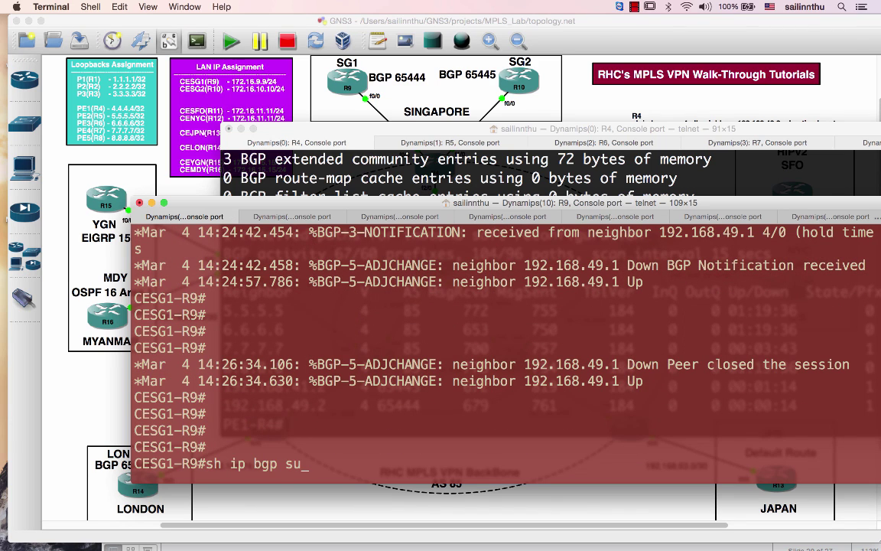
{"action": "key", "text": "Tab"}
{"action": "key", "text": "ctrl+u"}
{"action": "type", "text": "en"}
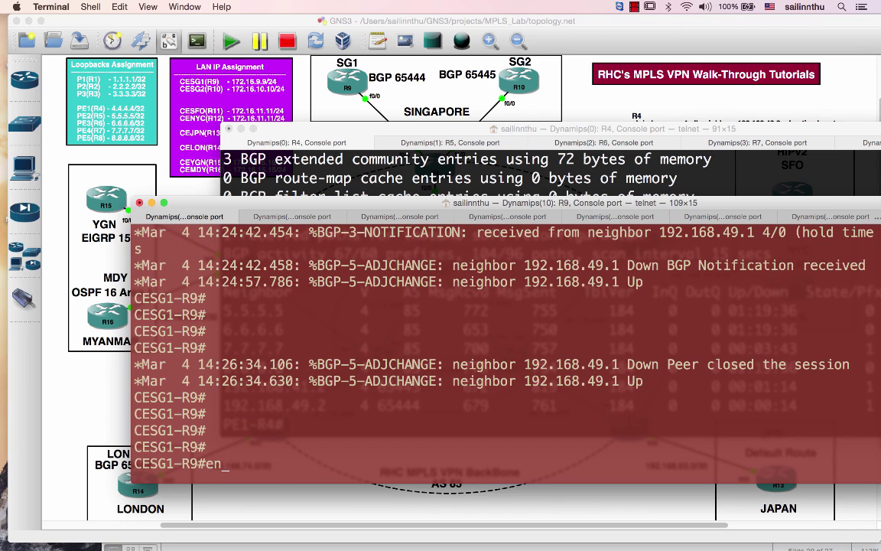
{"action": "key", "text": "BackSpace"}
{"action": "key", "text": "BackSpace"}
{"action": "type", "text": "sho run | s"}
{"action": "type", "text": " bgp"}
{"action": "key", "text": "Return"}
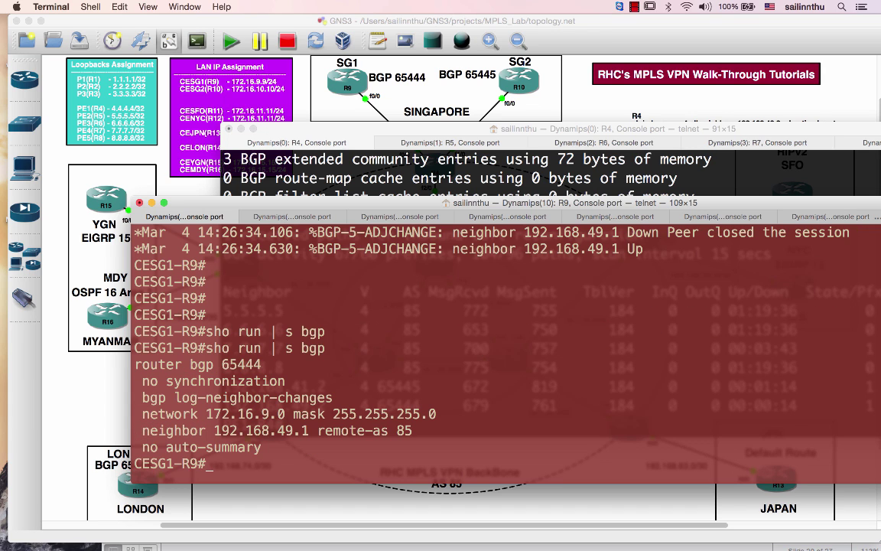
Step: Enable soft-reconfiguration inbound for neighbor 192.168.49.1 under router bgp 65444 on R9
{"action": "key", "text": "Return"}
{"action": "type", "text": "conf t"}
{"action": "key", "text": "Return"}
{"action": "type", "text": "rou"}
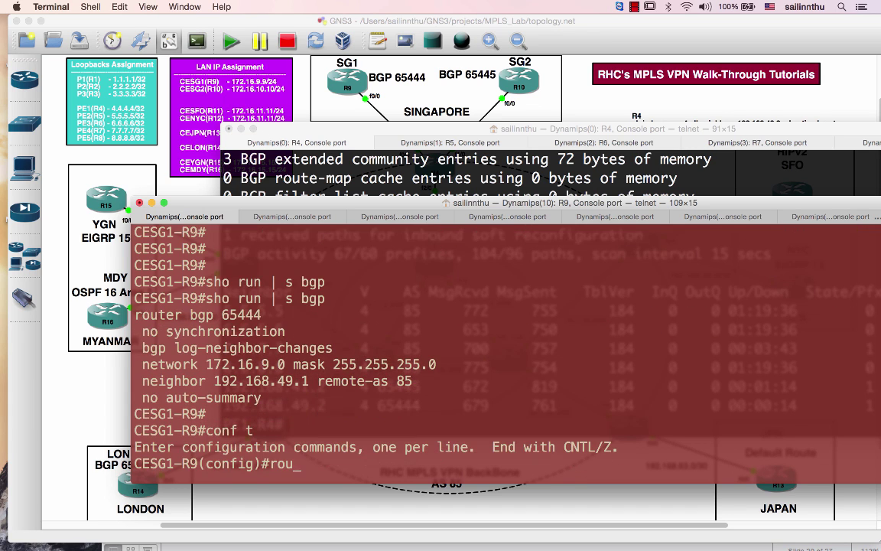
{"action": "type", "text": "ter bgp 654"}
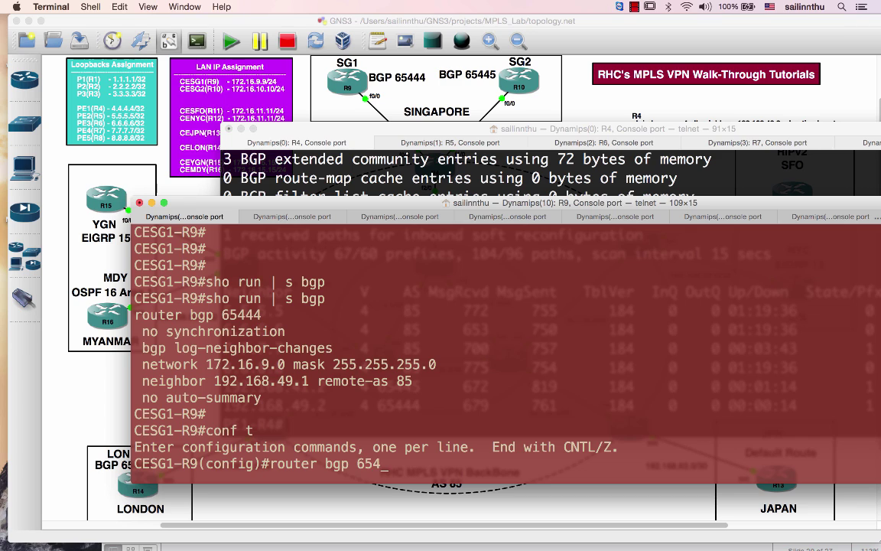
{"action": "type", "text": "44"}
{"action": "key", "text": "Return"}
{"action": "type", "text": "nei 19"}
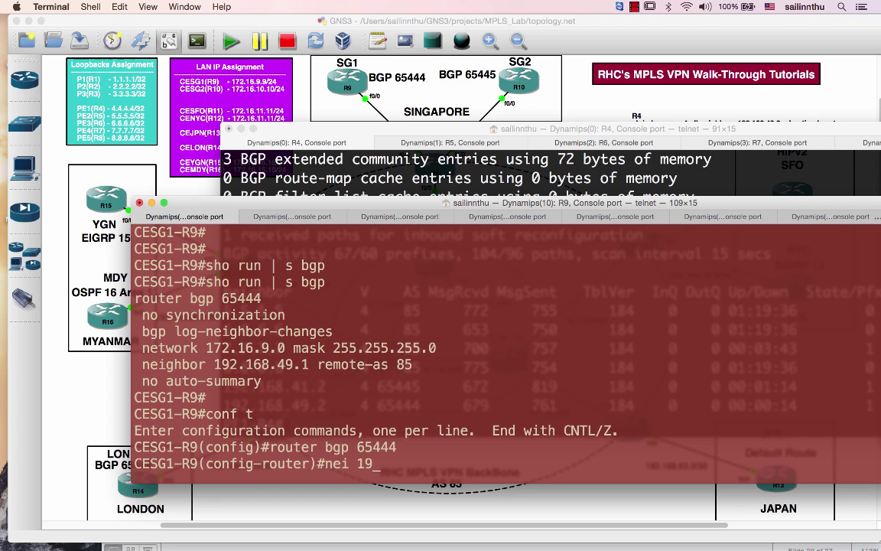
{"action": "type", "text": "2.168.4"}
{"action": "type", "text": "9.1 so"}
{"action": "key", "text": "Tab"}
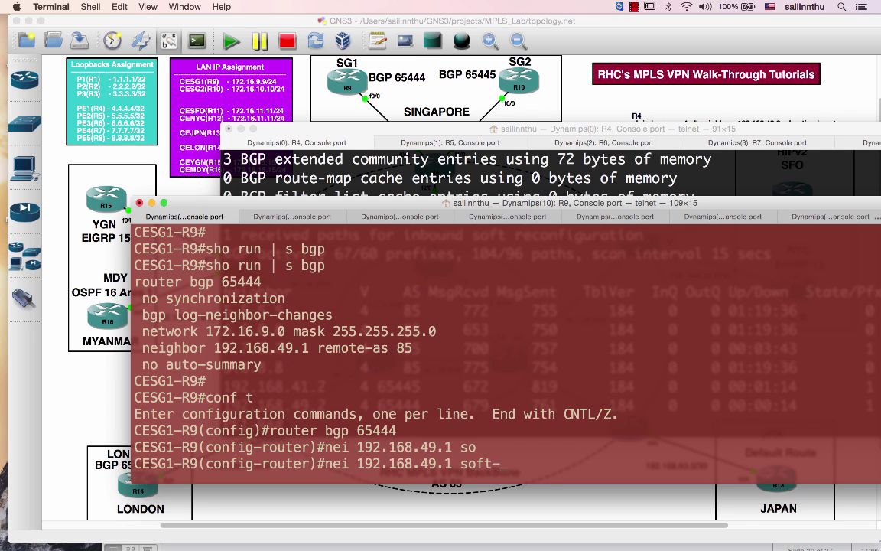
{"action": "type", "text": "in"}
{"action": "key", "text": "Tab"}
{"action": "key", "text": "Return"}
Step: Exit configuration and list routes received from 192.168.49.1, spotting 172.16.14.0/24
{"action": "type", "text": "end CESG1-R9#sh ip b"}
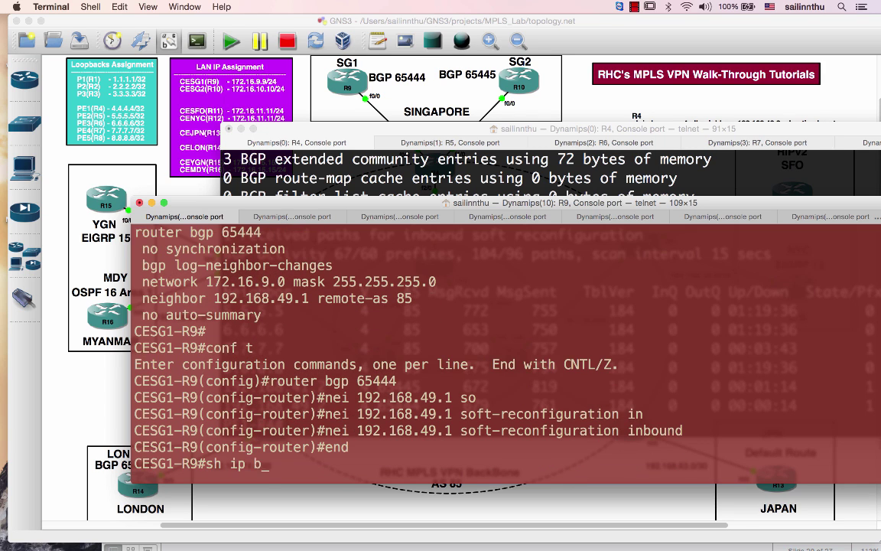
{"action": "type", "text": "gp"}
{"action": "key", "text": "Tab"}
{"action": "type", "text": "nei"}
{"action": "key", "text": "Tab"}
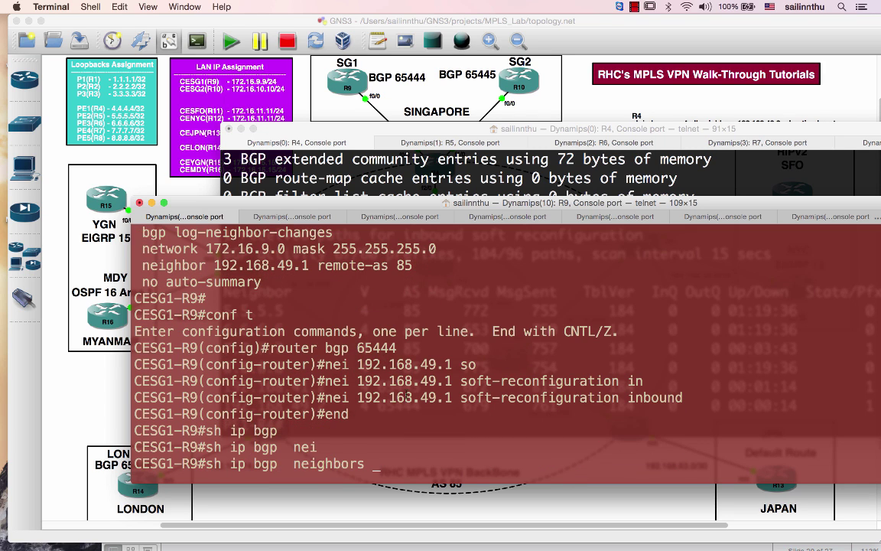
{"action": "left_click_drag", "start_coordinate": [359, 381], "coordinate": [453, 381]}
{"action": "type", "text": "192.168.49.1"}
{"action": "type", "text": "rec"}
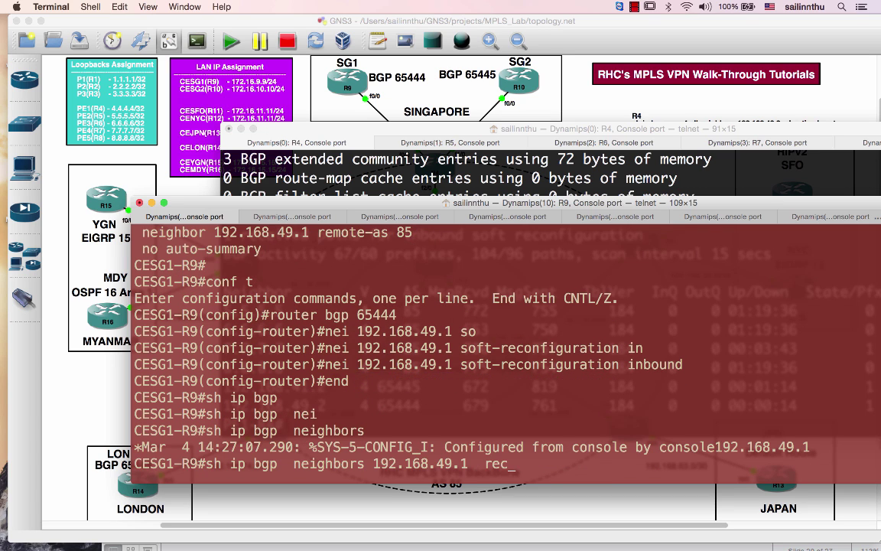
{"action": "key", "text": "Tab"}
{"action": "type", "text": "-r"}
{"action": "key", "text": "Tab"}
{"action": "key", "text": "Return"}
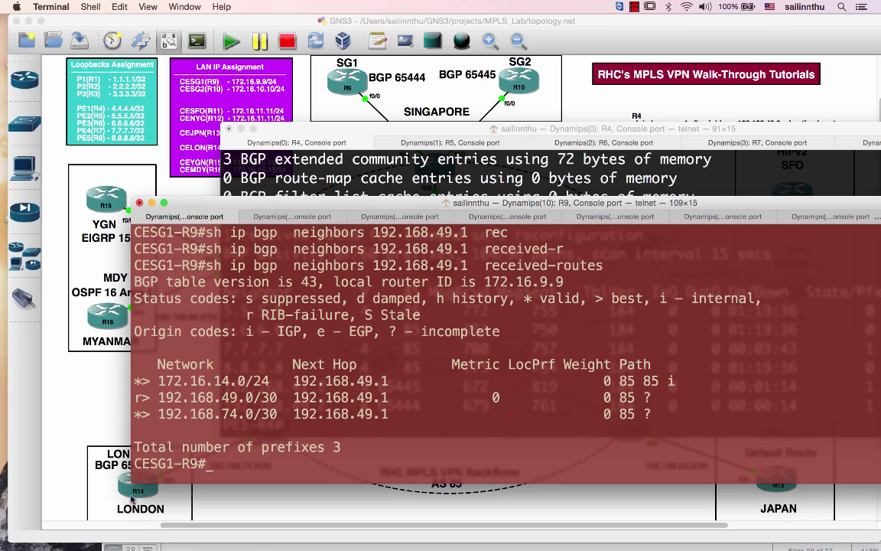
{"action": "left_click_drag", "start_coordinate": [157, 381], "coordinate": [500, 381]}
{"action": "key", "text": "Return"}
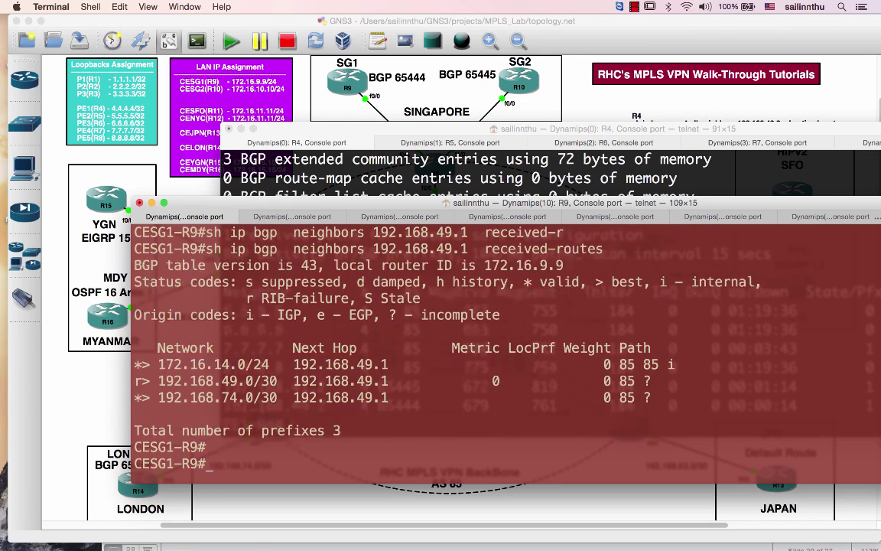
{"action": "key", "text": "Return"}
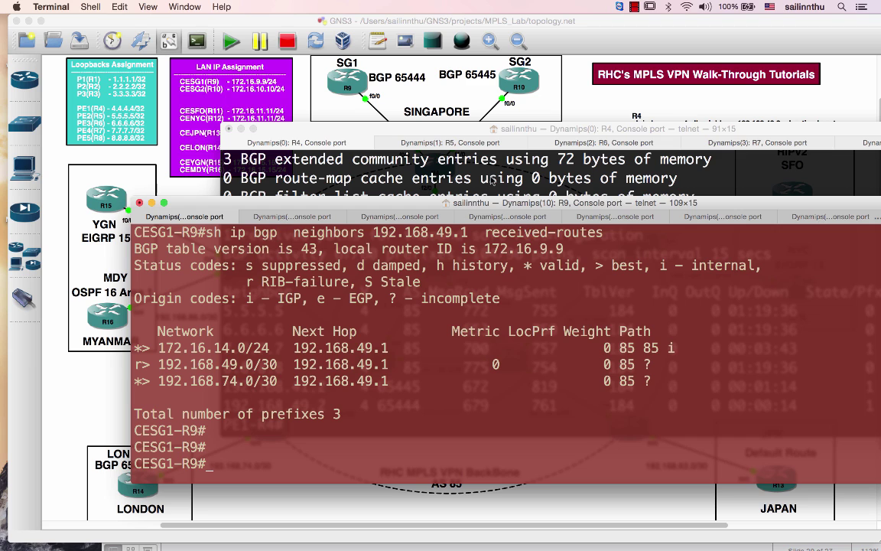
Step: Show R9's routing table to confirm the BGP route to 172.16.14.0
{"action": "left_click", "coordinate": [444, 161]}
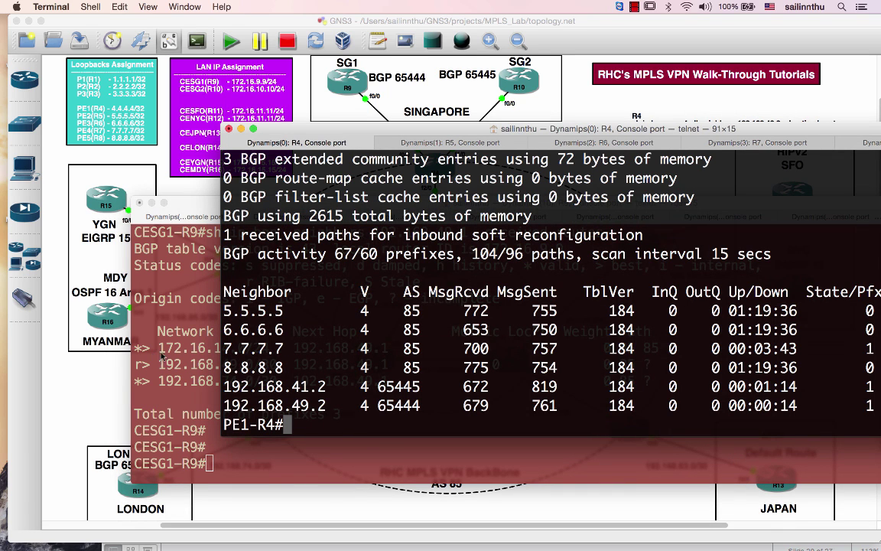
{"action": "left_click", "coordinate": [166, 322]}
{"action": "key", "text": "Return"}
{"action": "key", "text": "Return"}
{"action": "type", "text": "sh ip "}
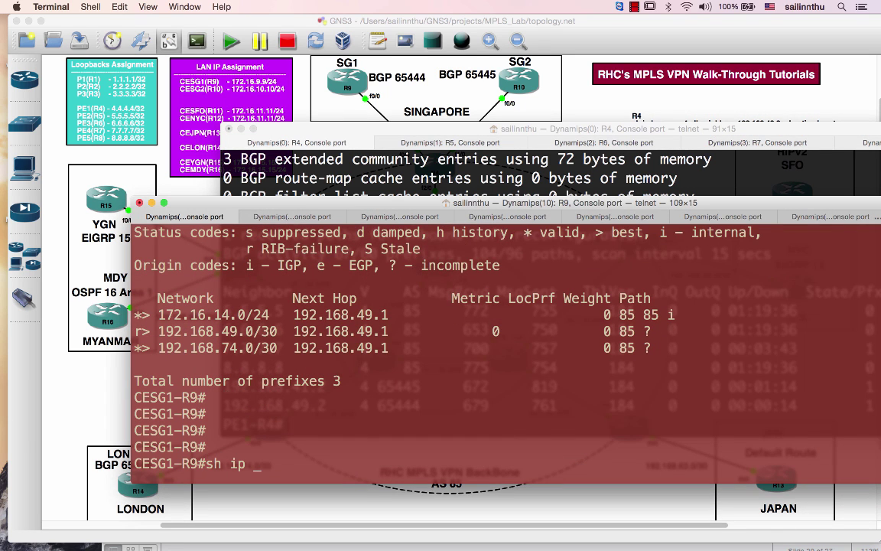
{"action": "type", "text": "route"}
{"action": "key", "text": "Return"}
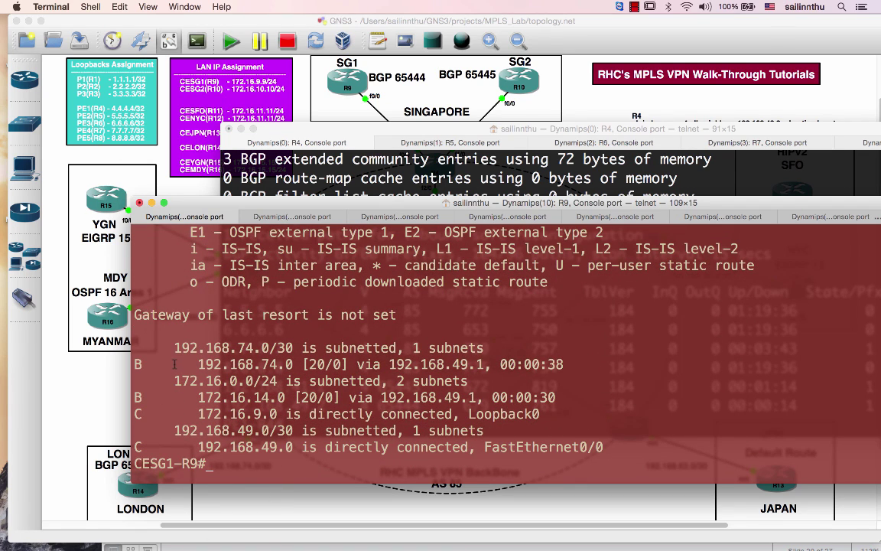
Step: Ping 172.16.14.14 from R9, then again sourced from loopback lo0
{"action": "type", "text": "p"}
{"action": "type", "text": "ing 172.16"}
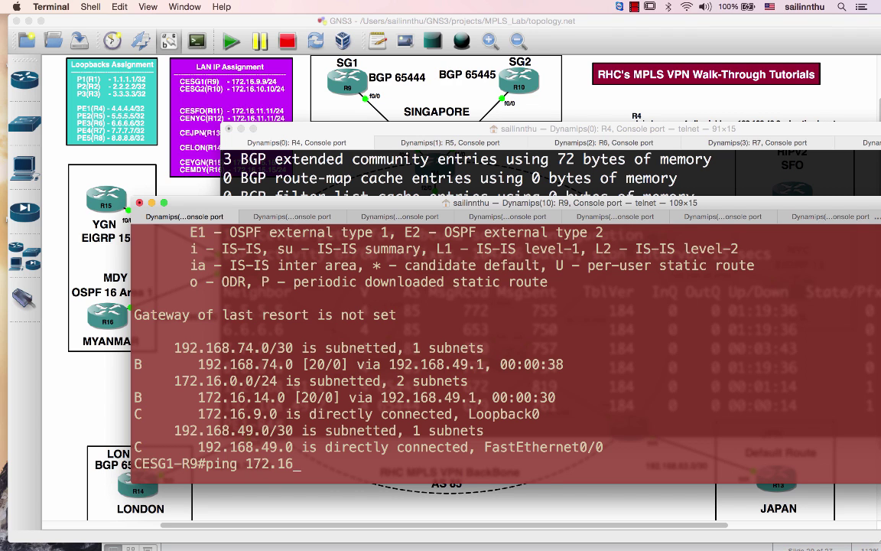
{"action": "type", "text": ".14.14"}
{"action": "key", "text": "Return"}
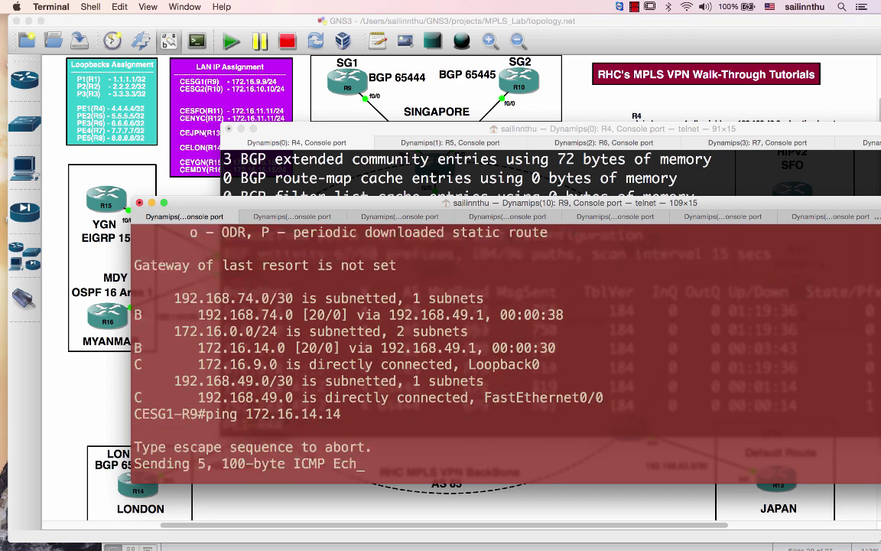
{"action": "key", "text": "Up"}
{"action": "type", "text": "sou lo0"}
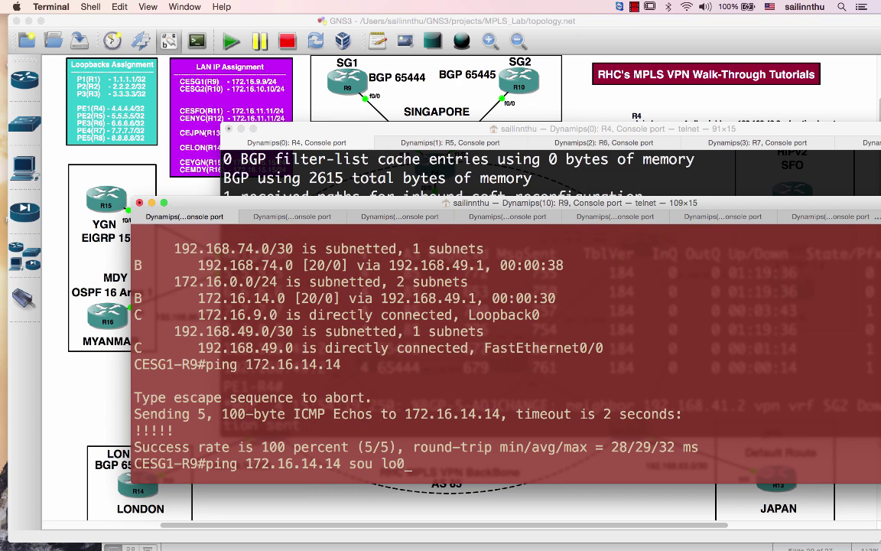
{"action": "key", "text": "Return"}
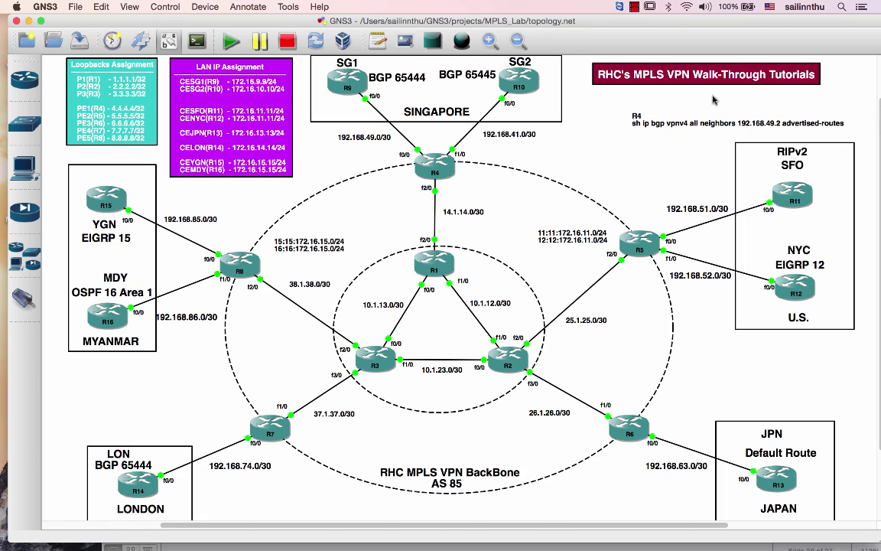
Step: Bring the GNS3 MPLS VPN topology diagram in front of the router consoles
{"action": "left_click", "coordinate": [641, 91]}
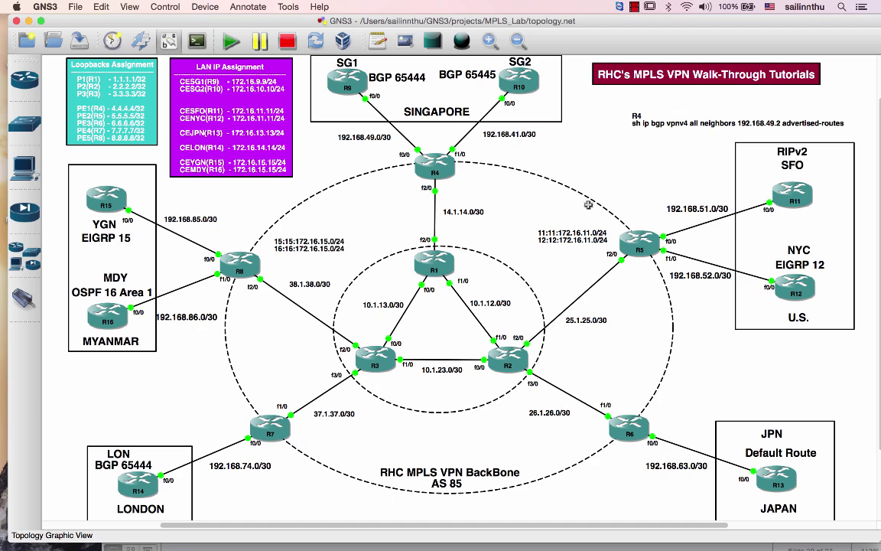
{"action": "mouse_move", "coordinate": [7, 205]}
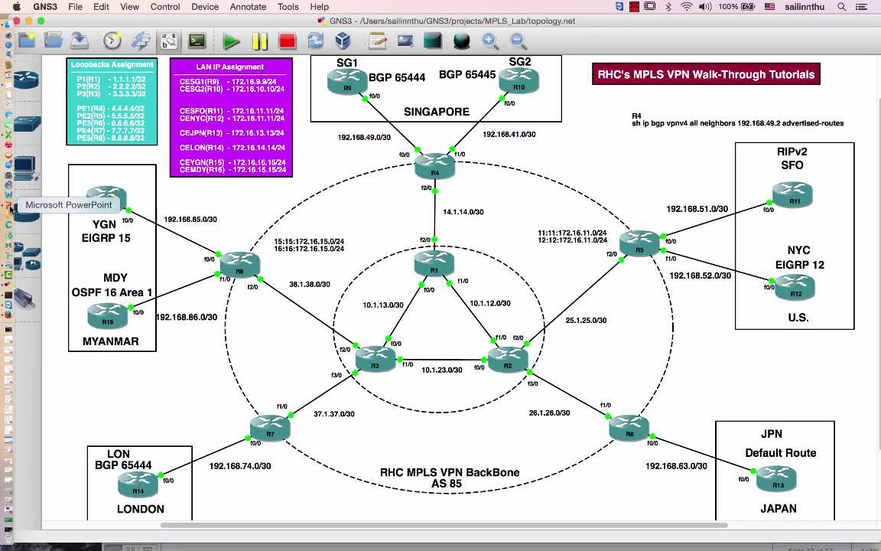
Step: Open Week_03_Lecture_Slides.pptx from PowerPoint's Dock menu and show closing slide 27
{"action": "right_click", "coordinate": [9, 207]}
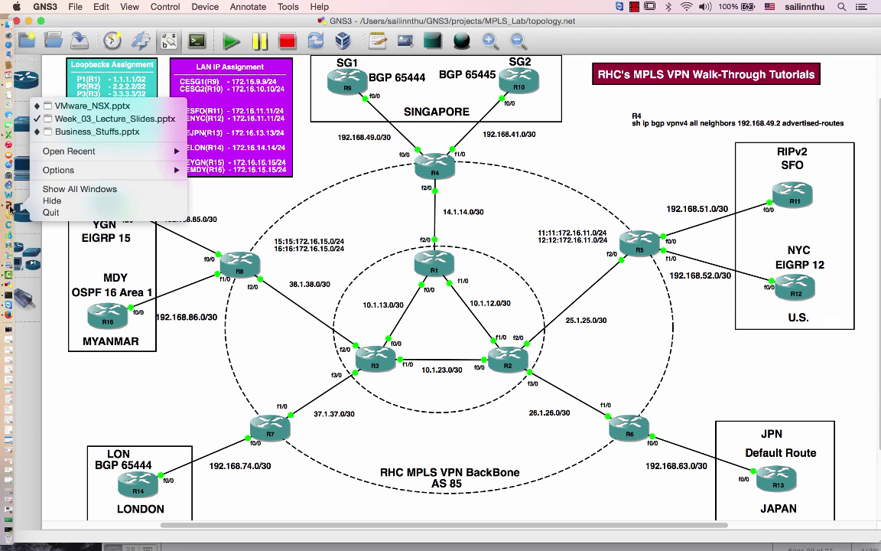
{"action": "left_click", "coordinate": [133, 121]}
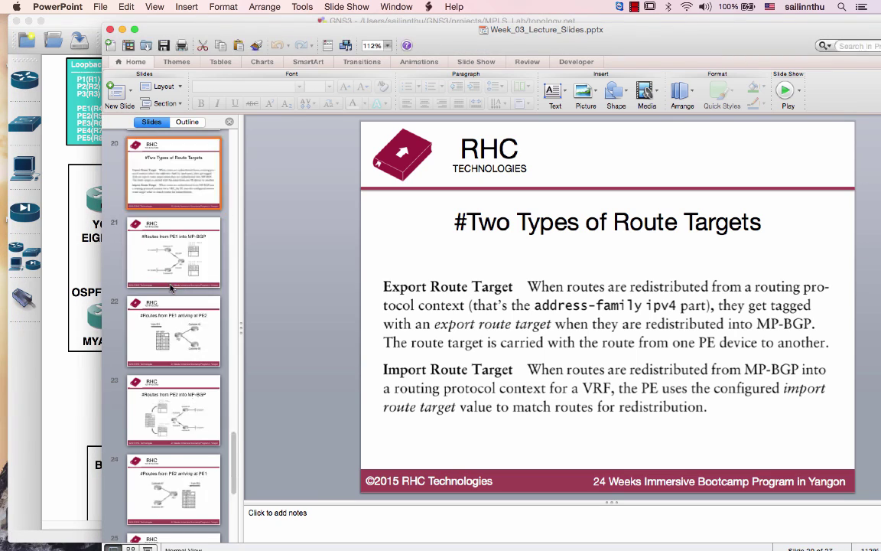
{"action": "scroll", "coordinate": [171, 288], "scroll_direction": "down", "scroll_amount": 5}
{"action": "left_click", "coordinate": [169, 482]}
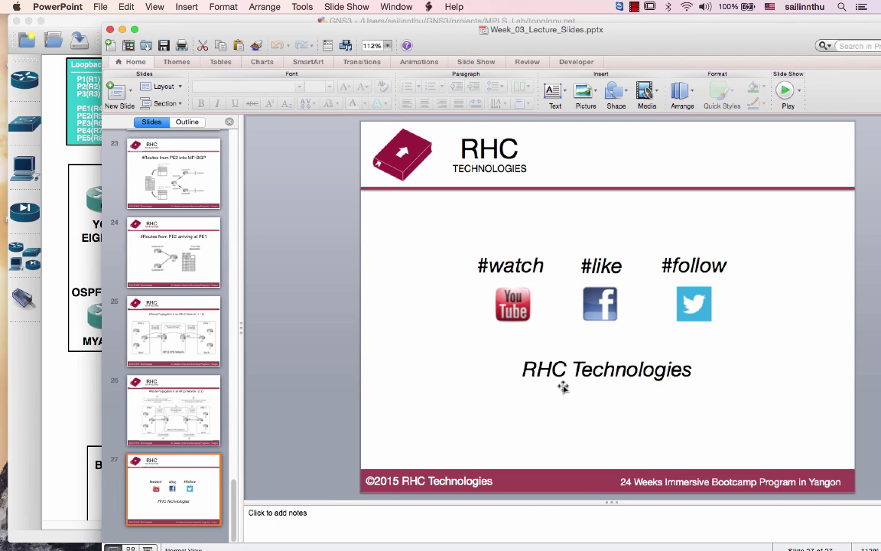